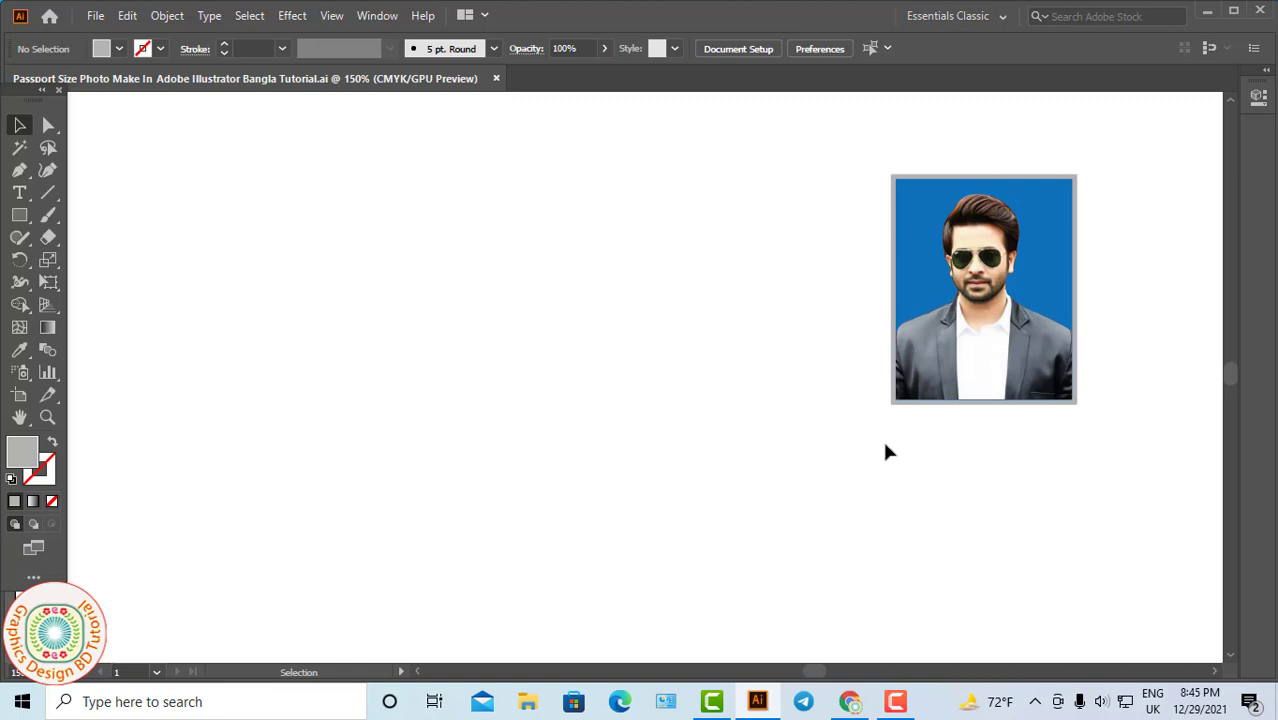
Pan and zoom around the passport photo artboard to inspect it
drag(943, 413, 955, 430)
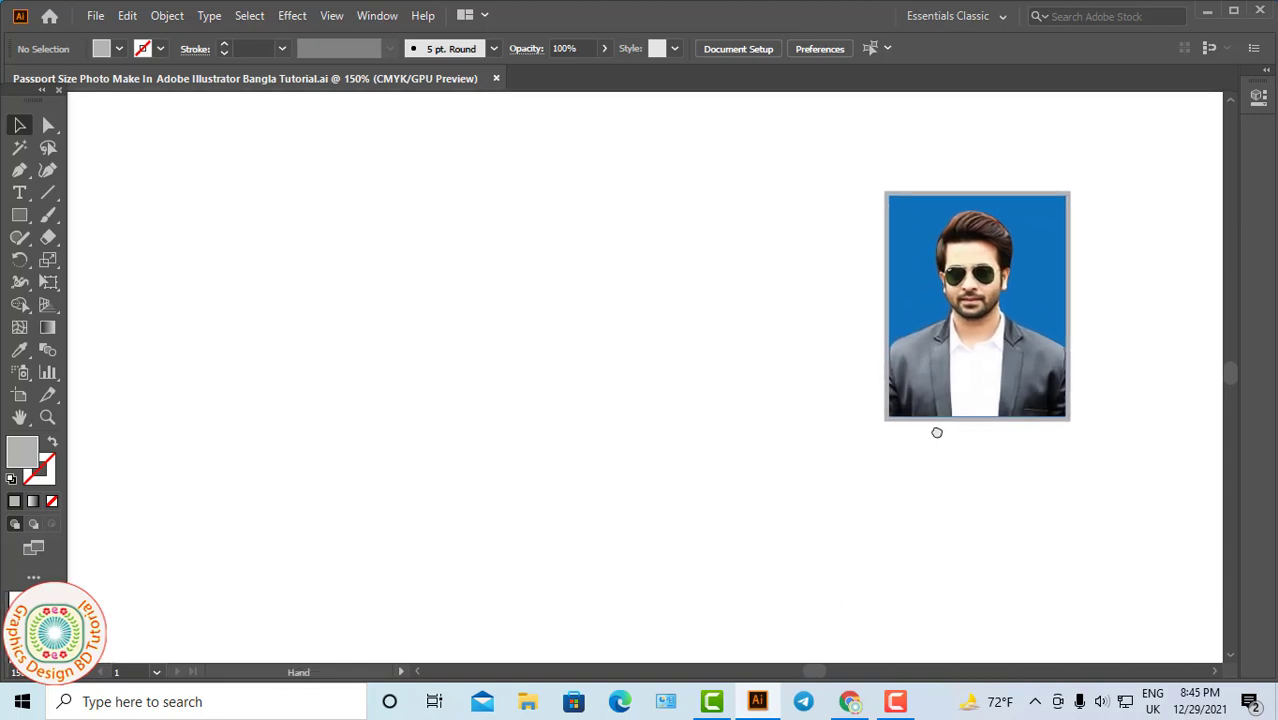
drag(955, 437, 947, 444)
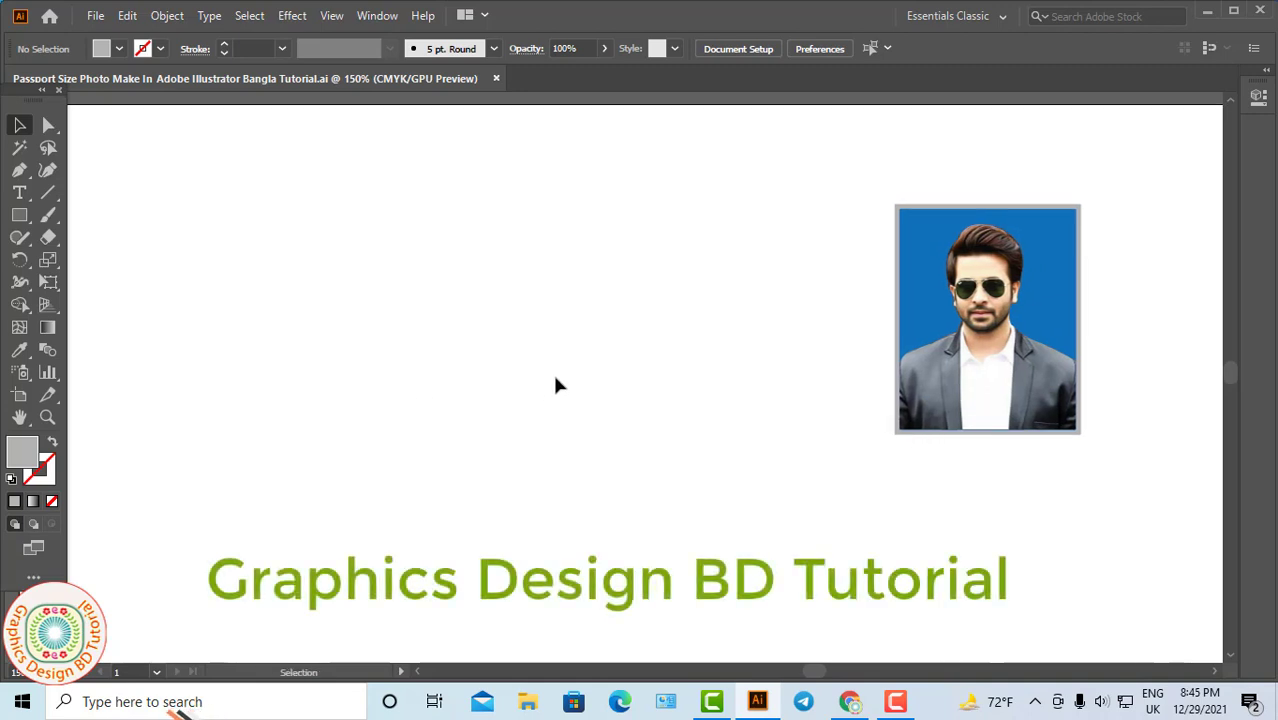
drag(556, 378, 585, 379)
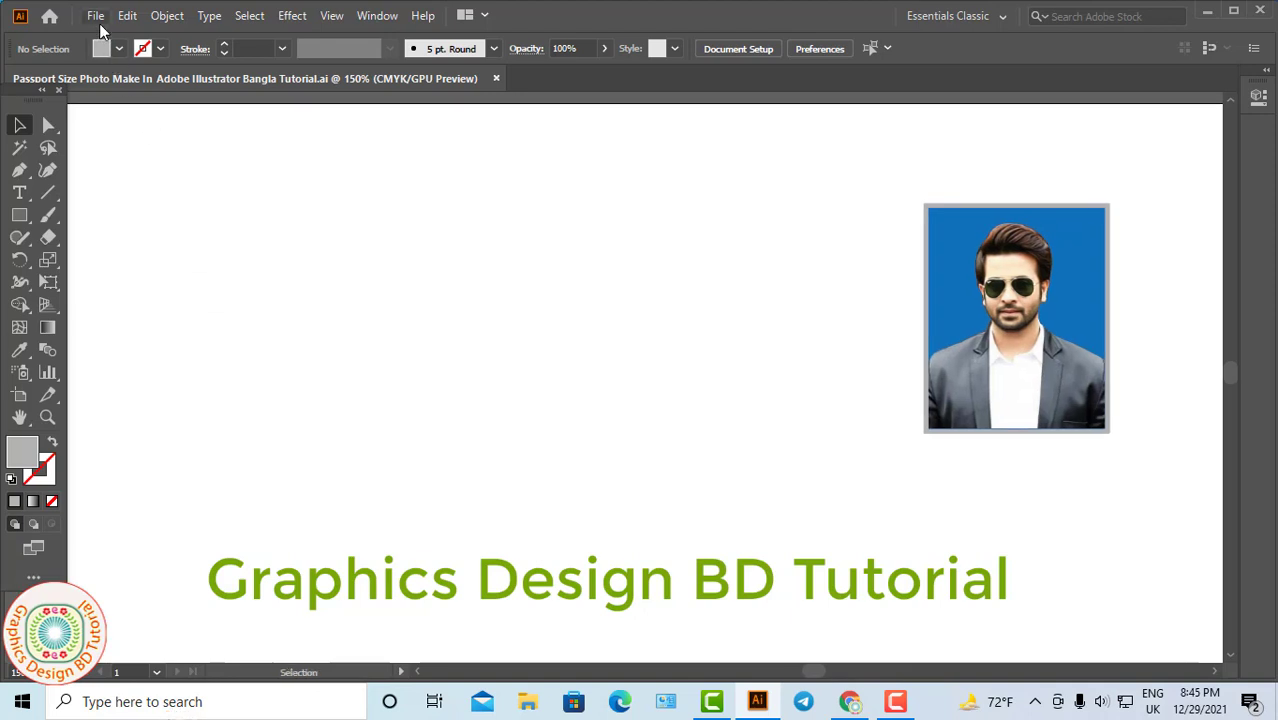
drag(957, 334, 907, 328)
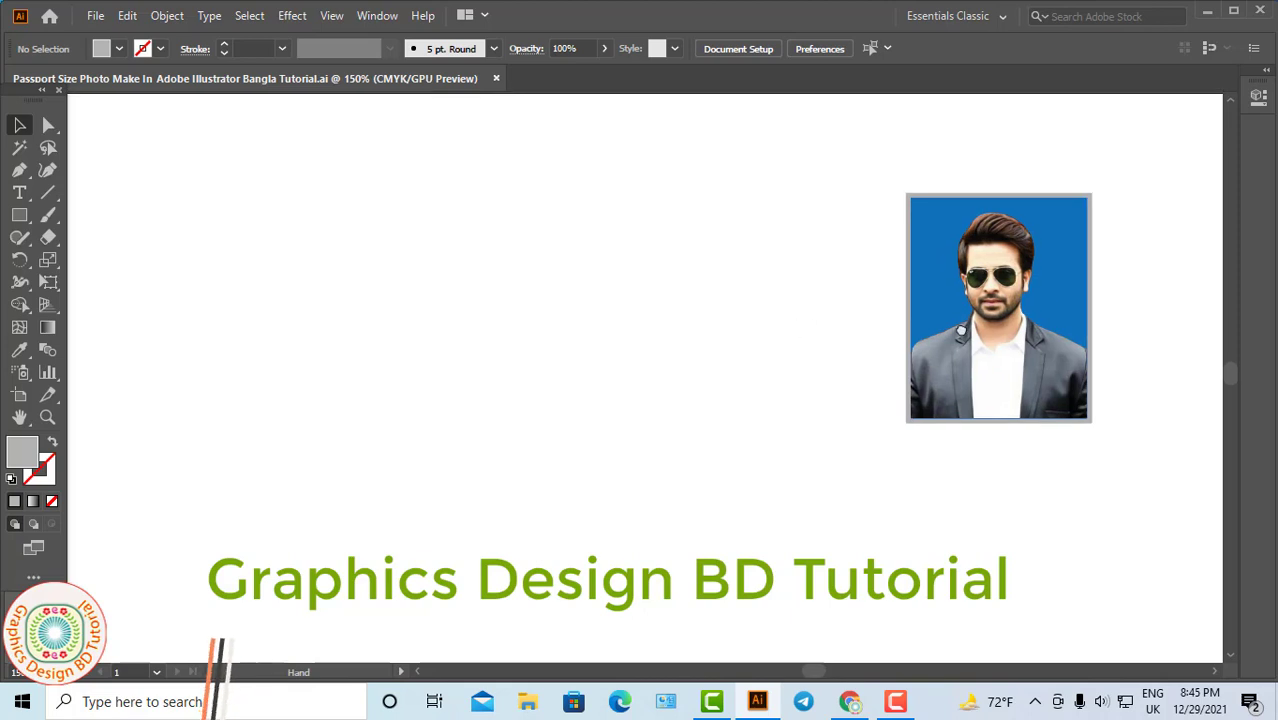
drag(940, 331, 681, 327)
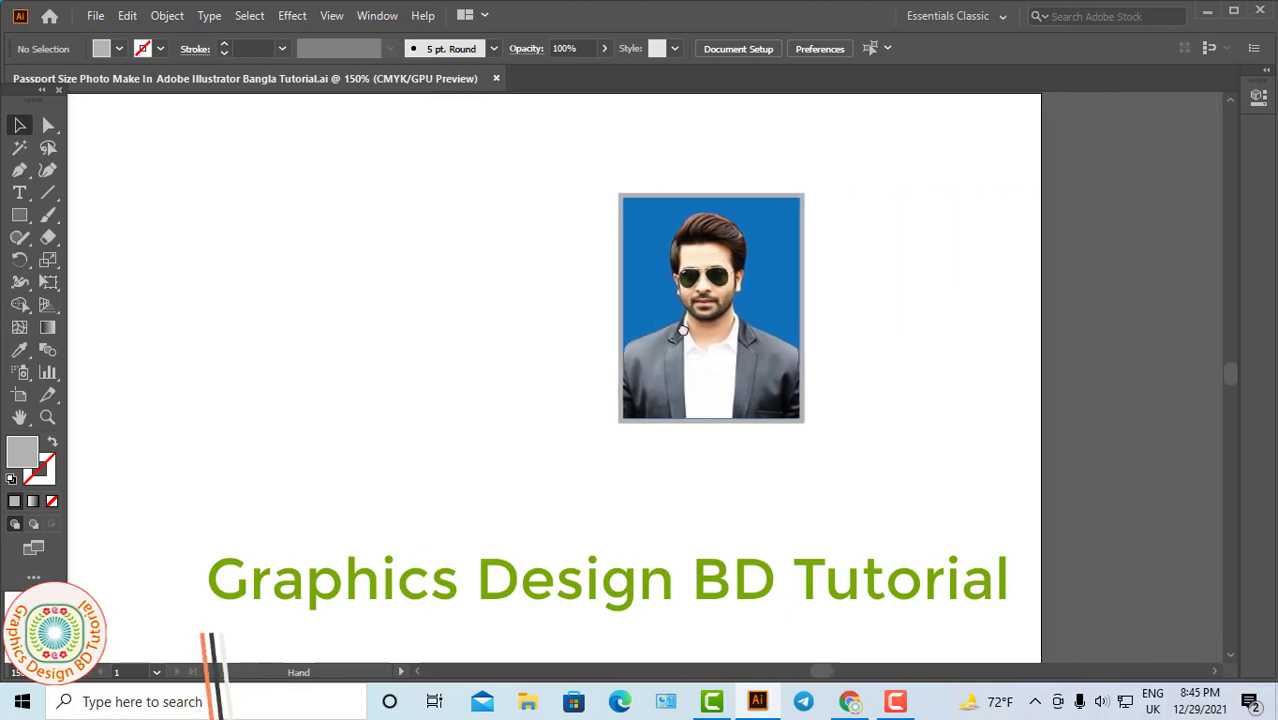
click(739, 320)
click(581, 369)
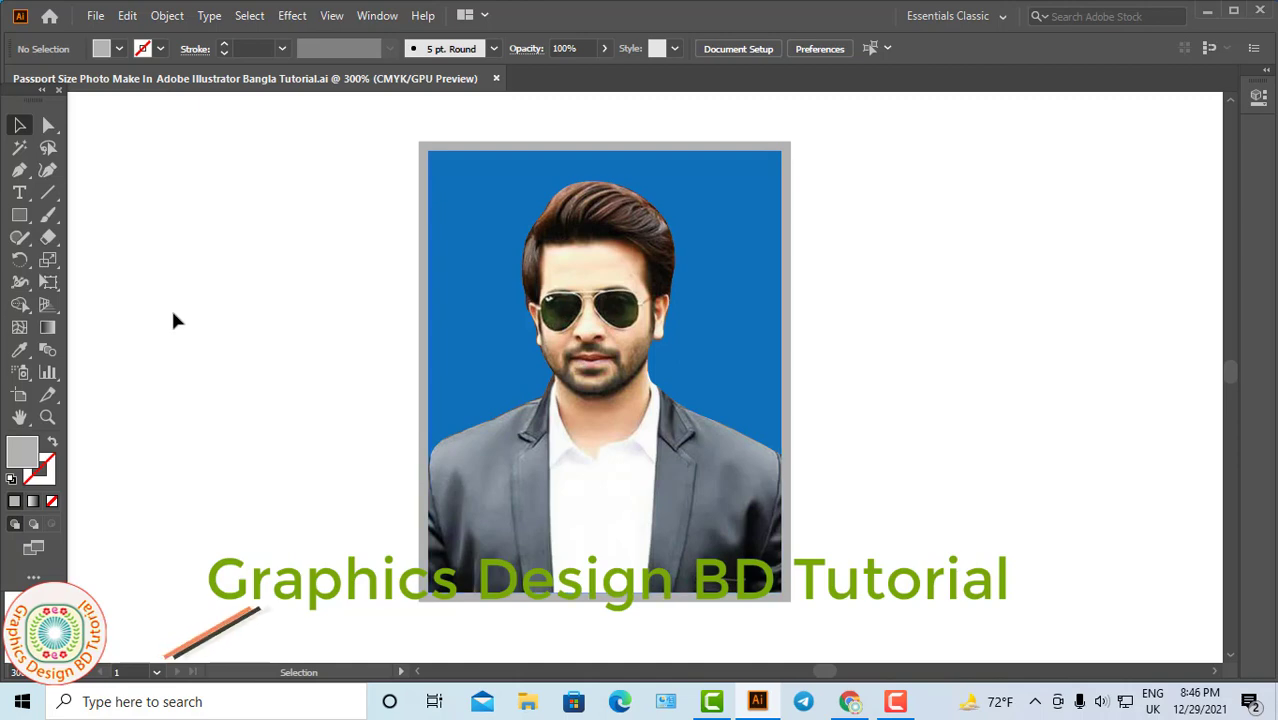
key(ctrl+minus)
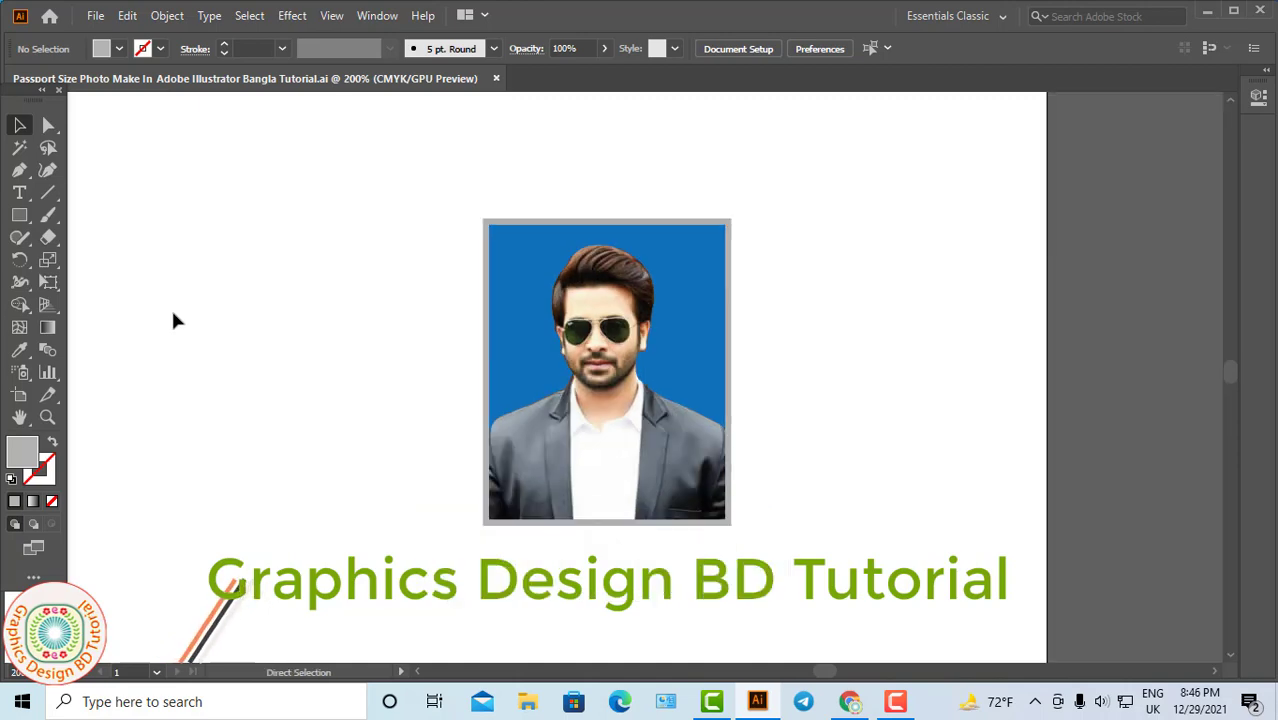
key(ctrl+minus)
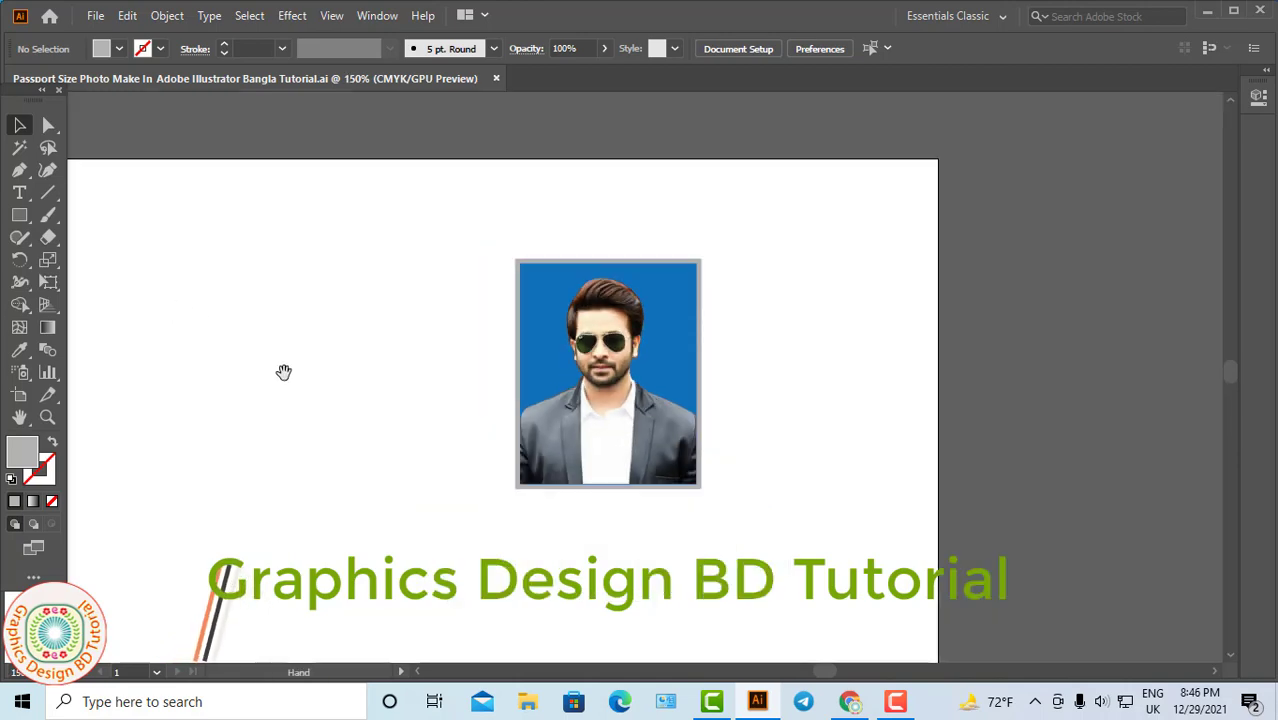
drag(282, 371, 343, 335)
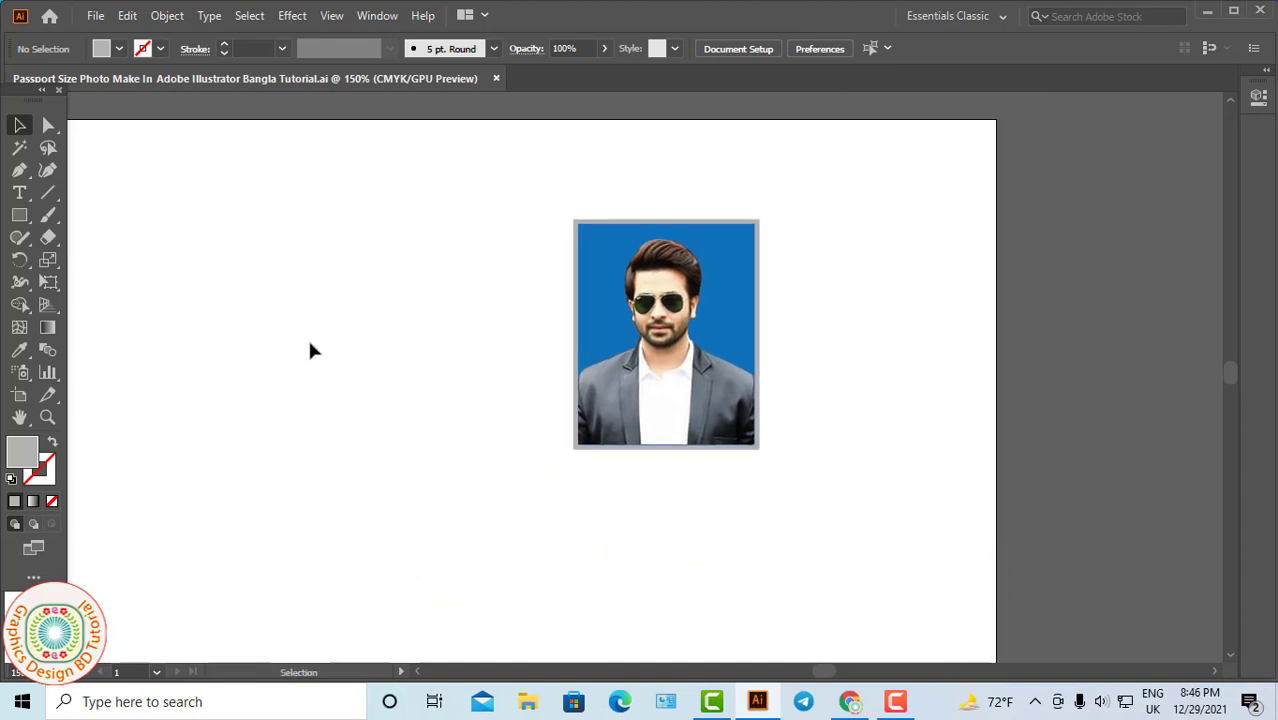
drag(310, 350, 311, 333)
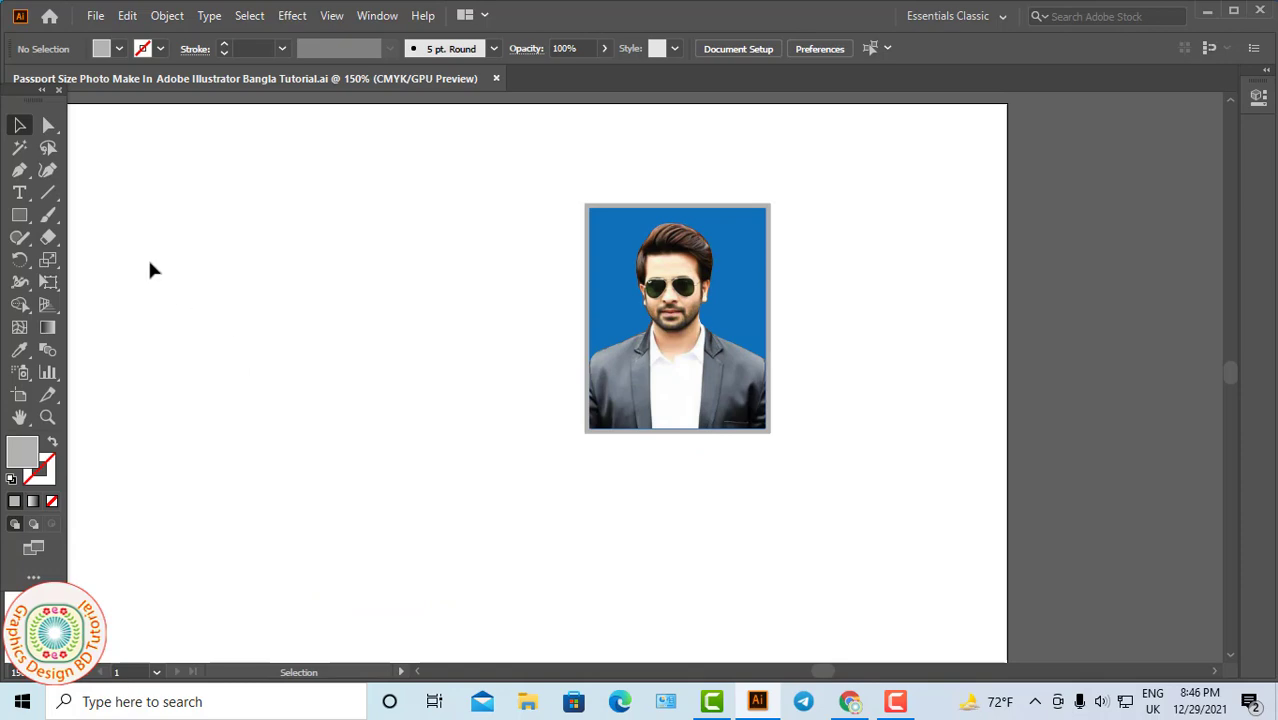
scroll(150, 268, left, 5)
Open the suited man's 33463132… JPG from the Desktop
click(96, 16)
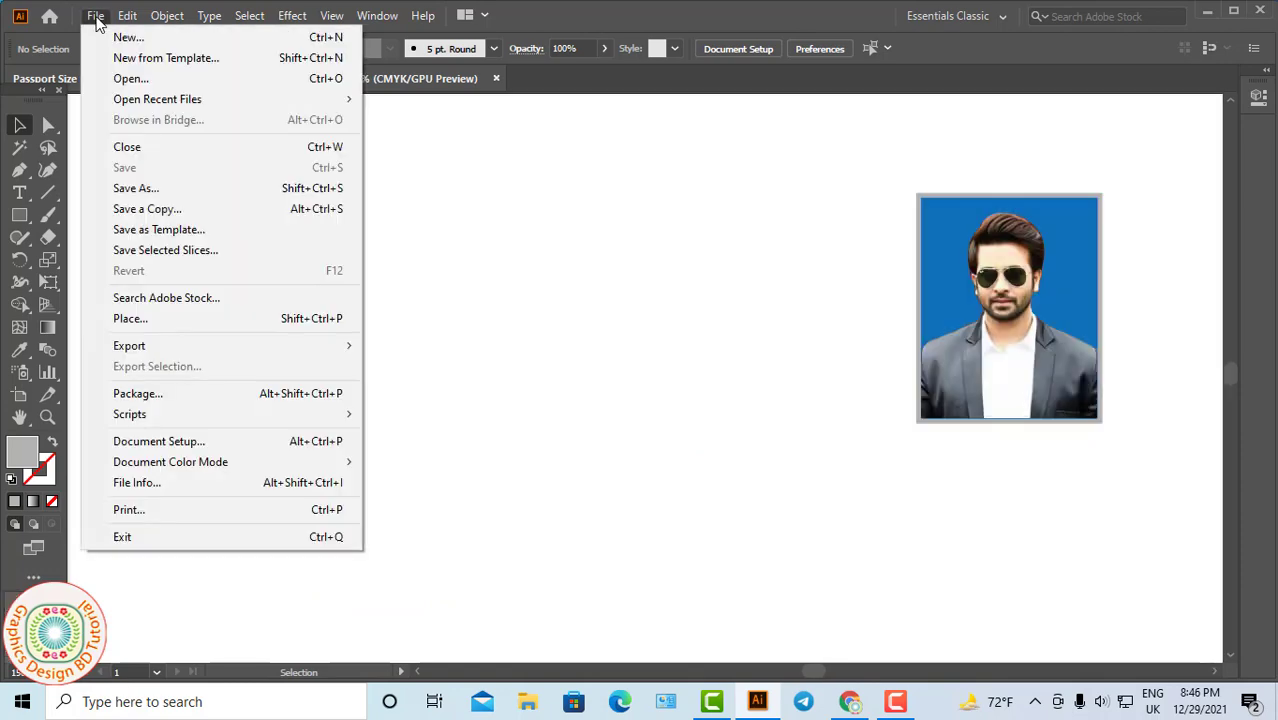
click(130, 79)
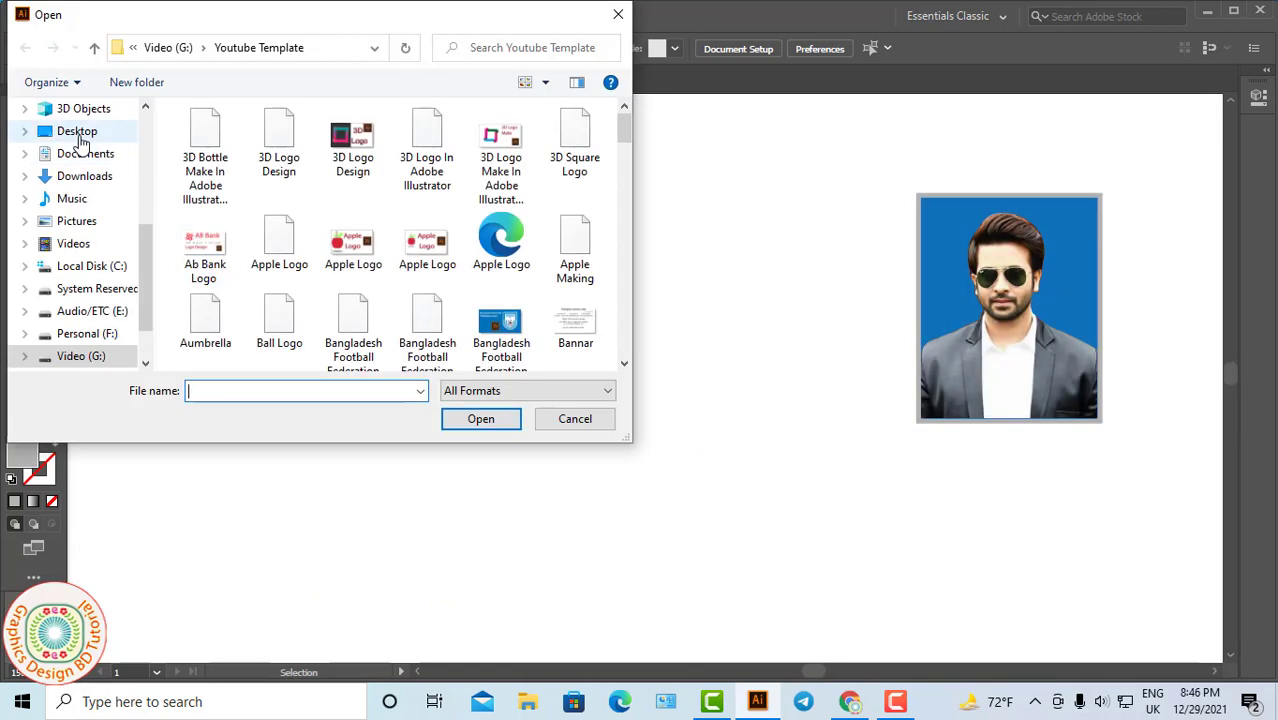
click(77, 131)
click(573, 280)
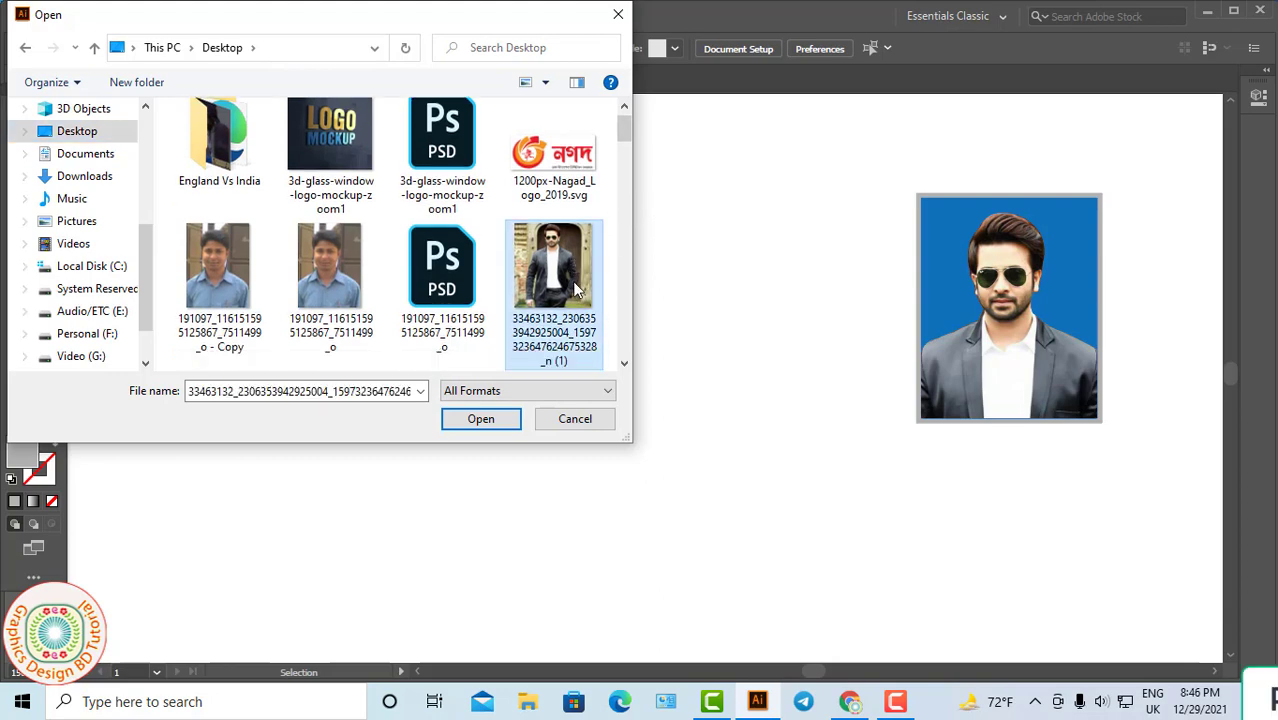
click(481, 419)
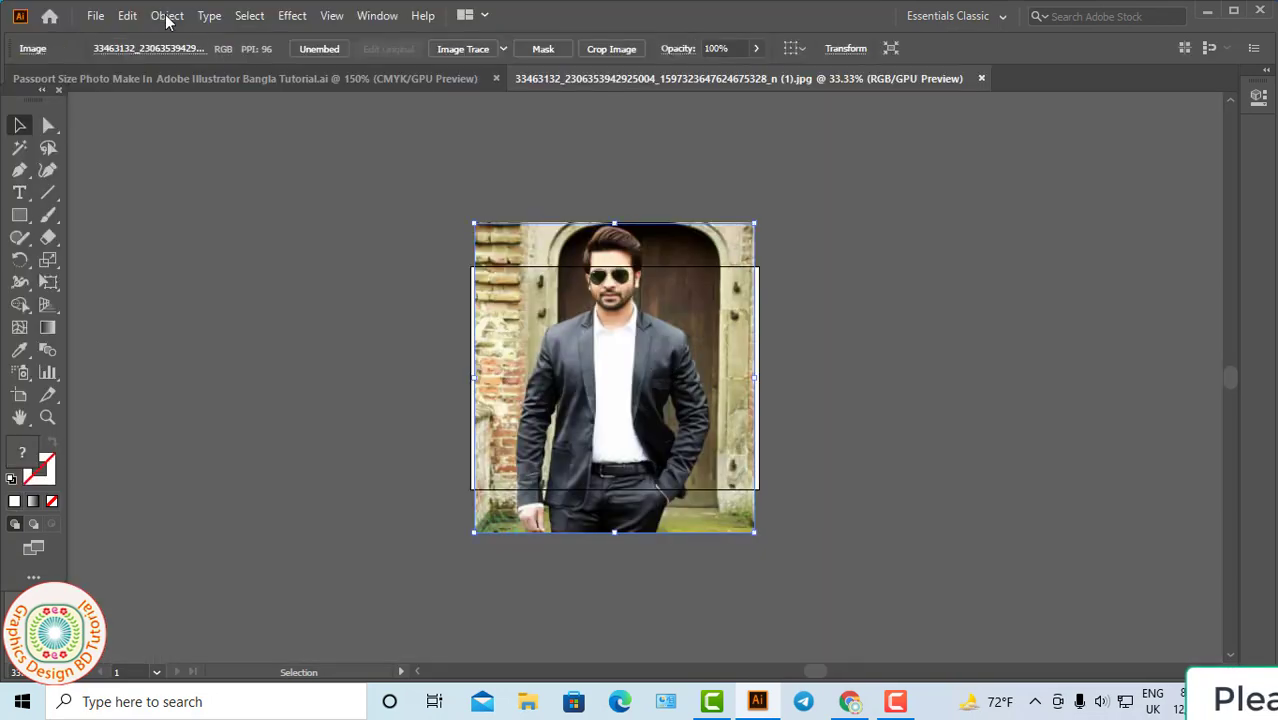
Copy the suited man's photo and paste it into the Passport Size Photo document
click(127, 17)
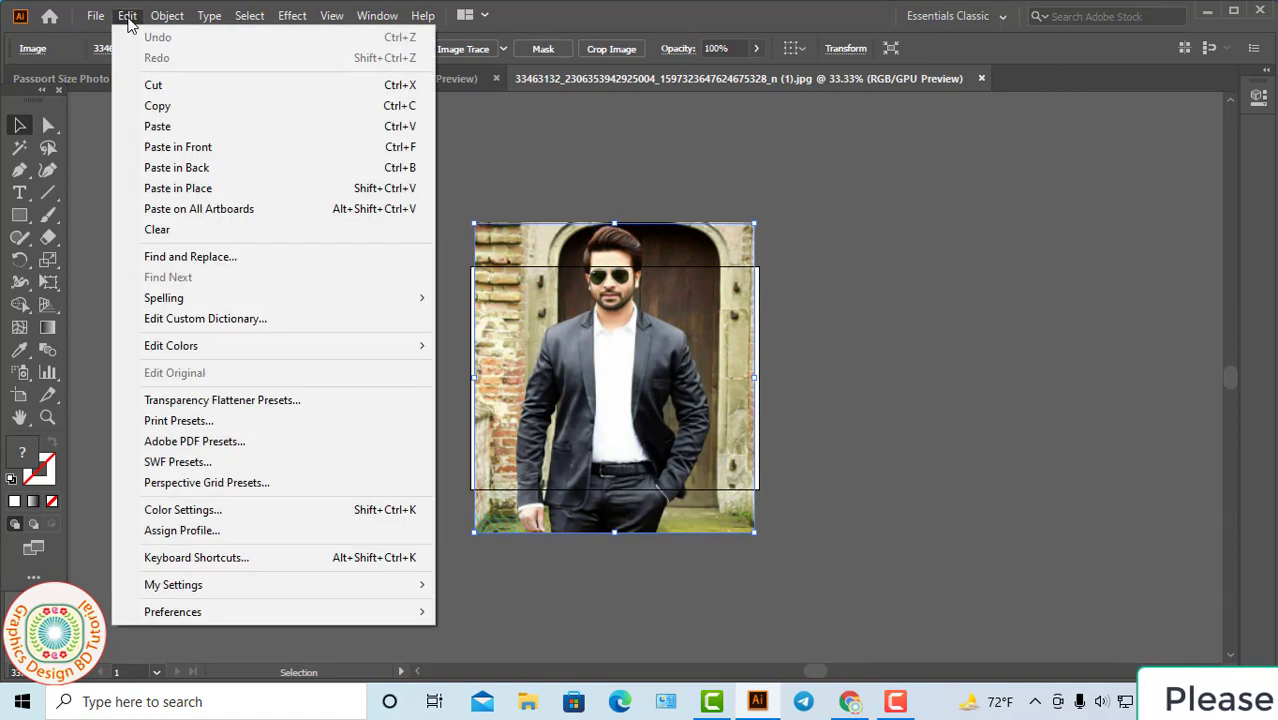
click(160, 106)
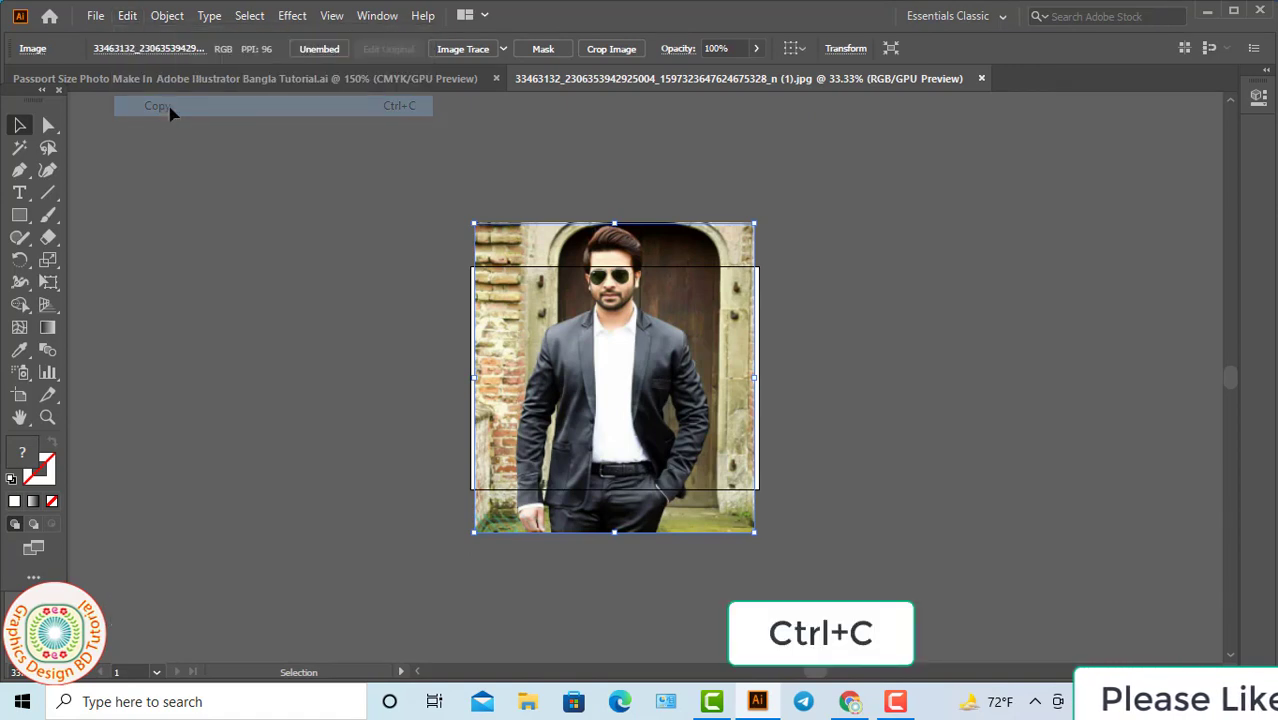
click(258, 80)
key(ctrl+v)
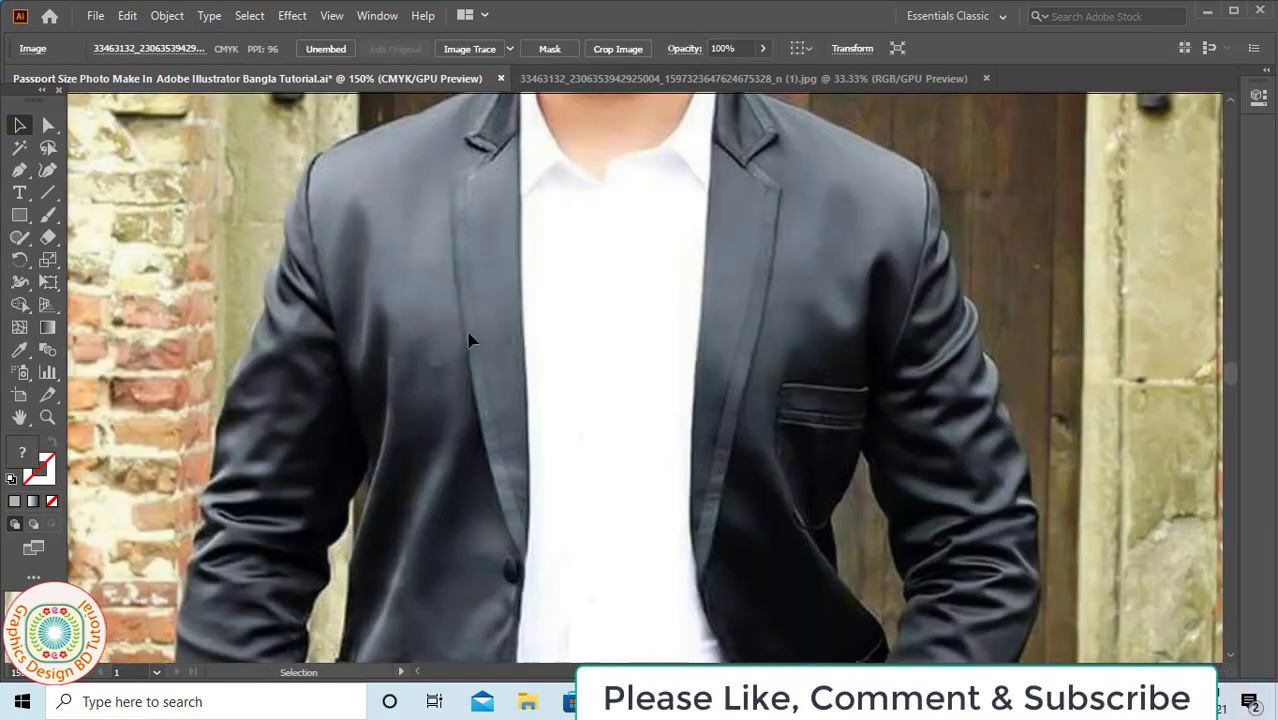
key(ctrl+minus)
key(ctrl+minus)
key(ctrl+minus)
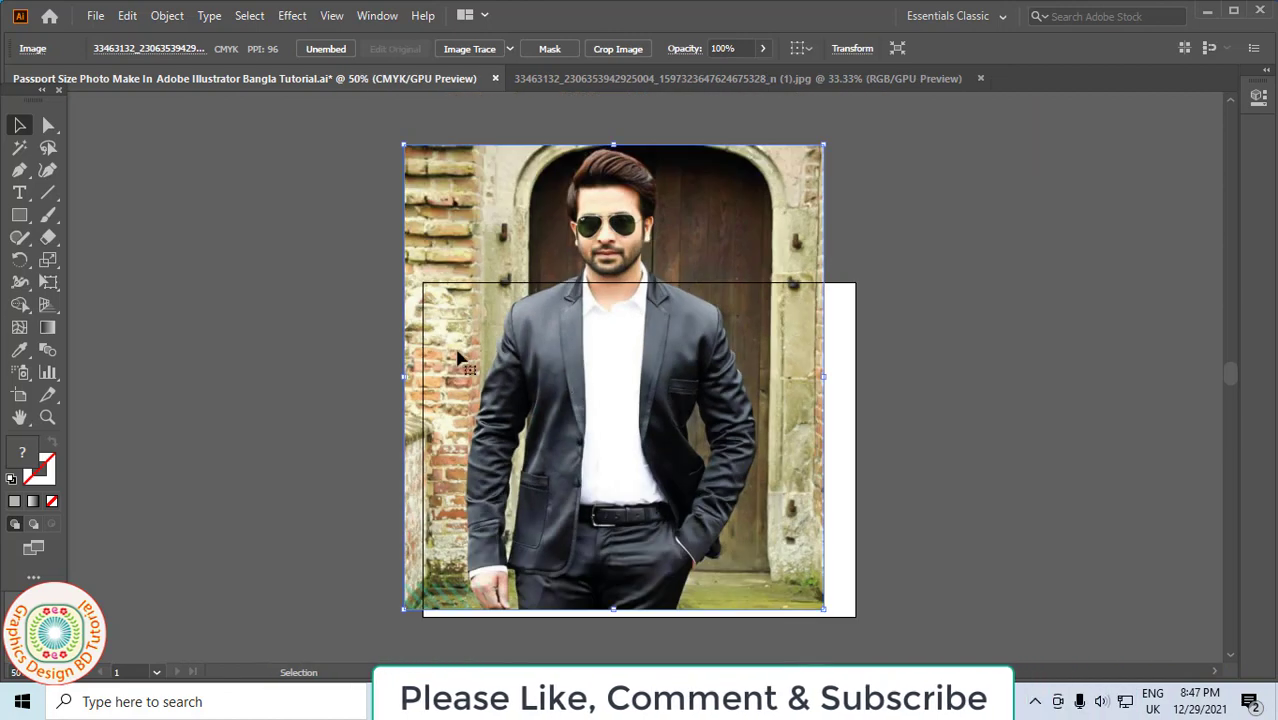
Crop the pasted photo by trimming its left side and bottom to chest height
click(628, 52)
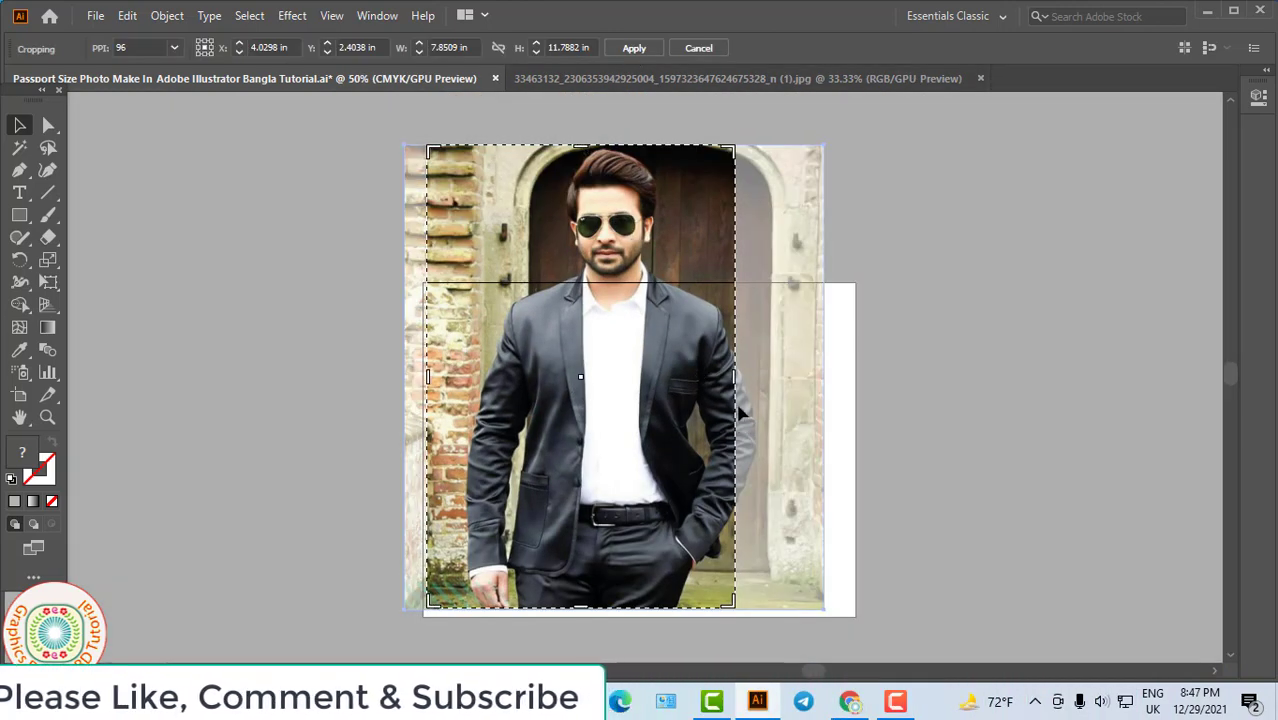
drag(427, 377, 514, 379)
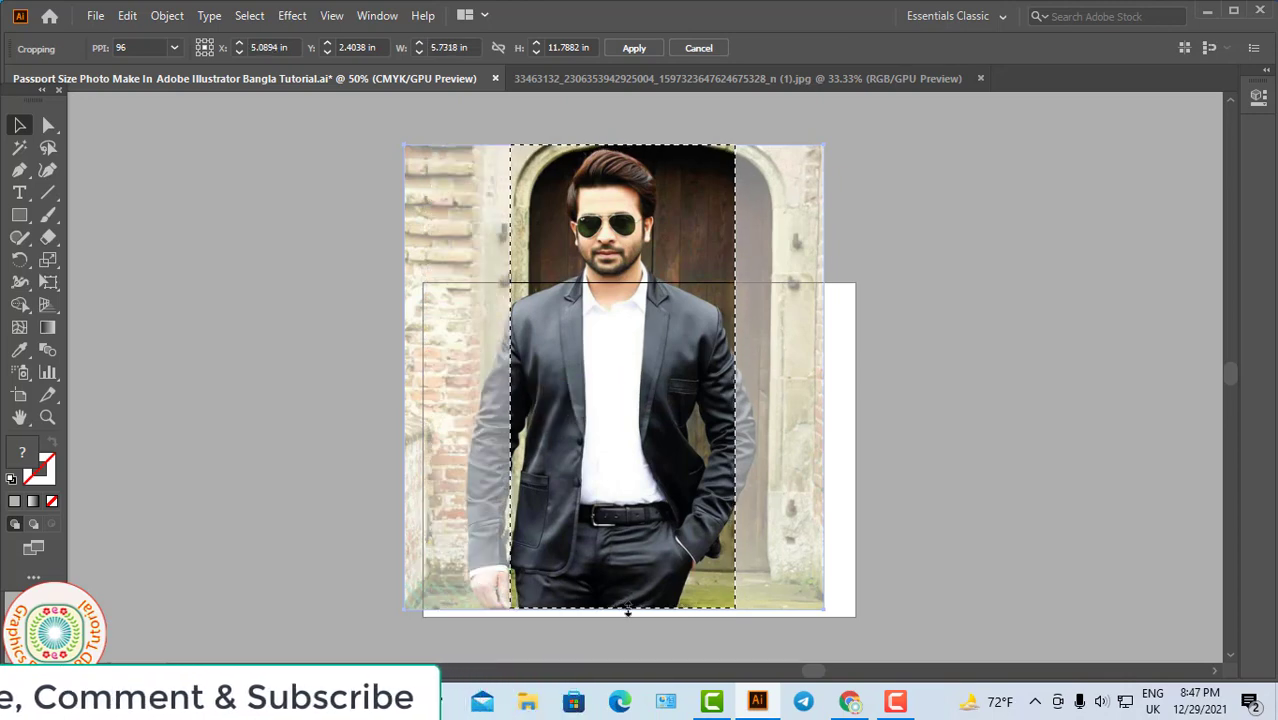
drag(622, 608, 626, 368)
key(ctrl+plus)
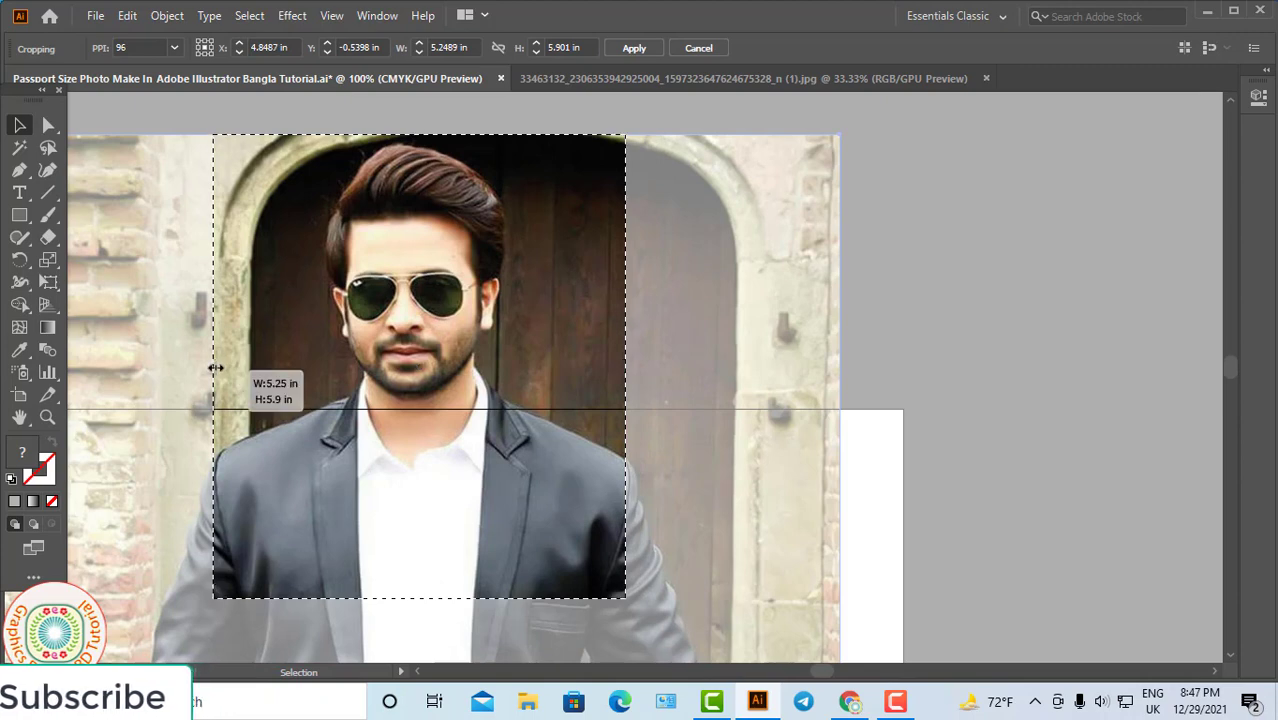
drag(214, 367, 223, 368)
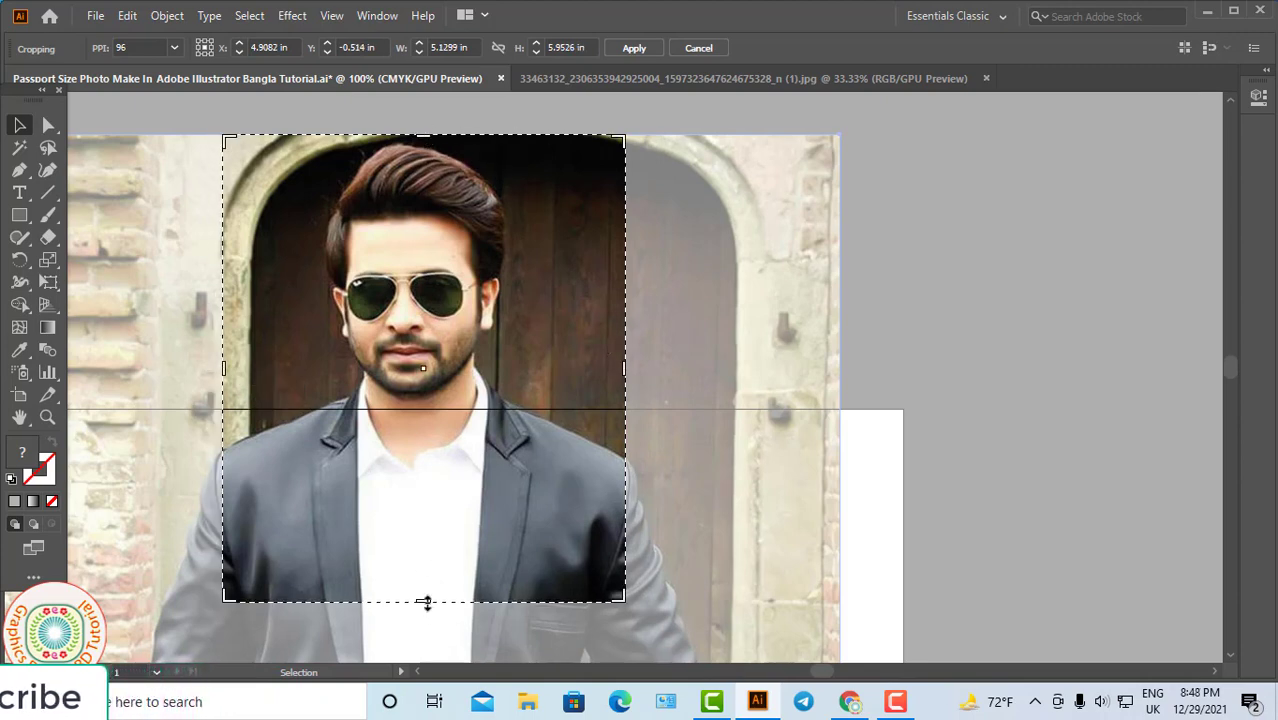
drag(425, 603, 425, 603)
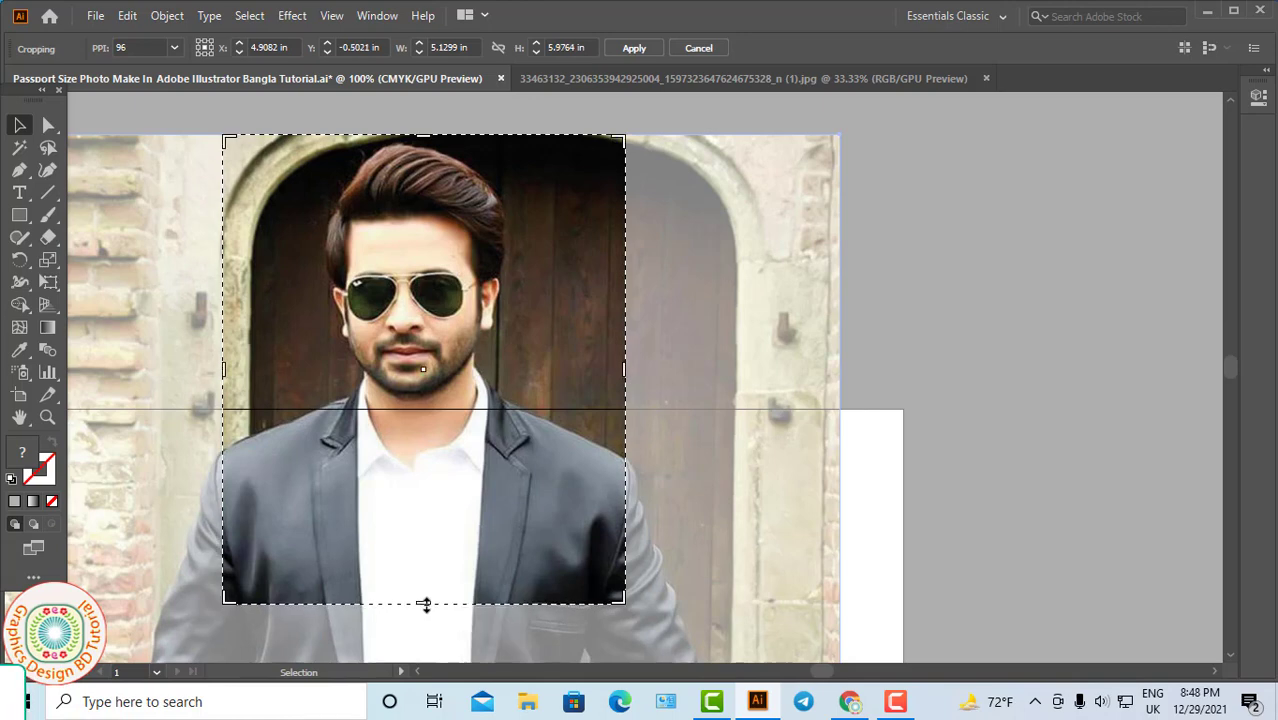
click(641, 49)
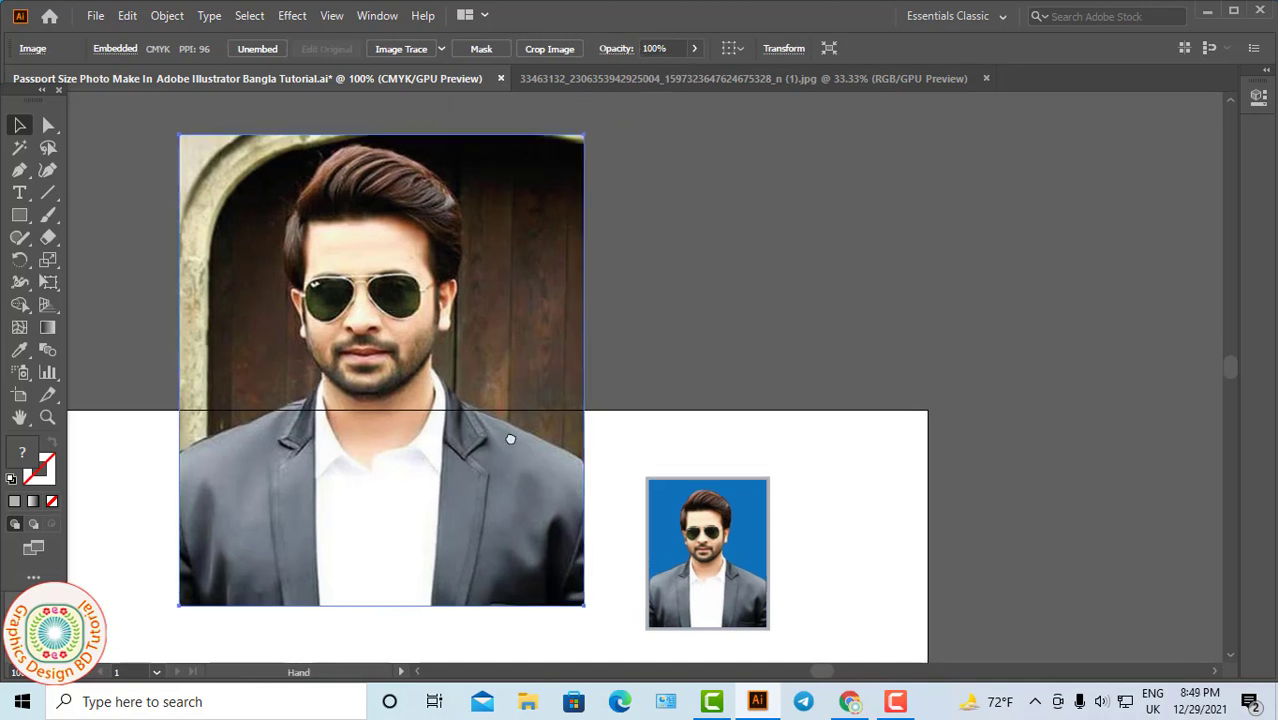
Scale the cropped portrait down proportionally about its centre, then recentre and deselect
scroll(556, 313, down, 5)
drag(523, 465, 557, 447)
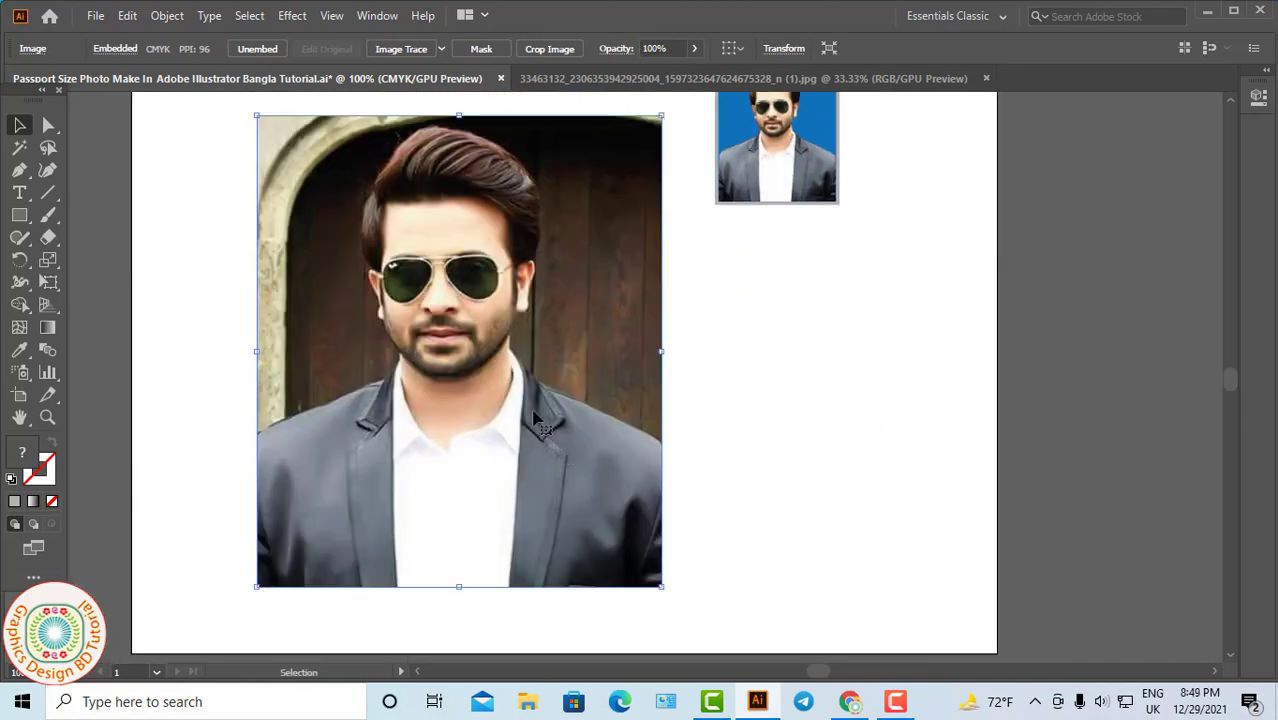
key(shift+alt)
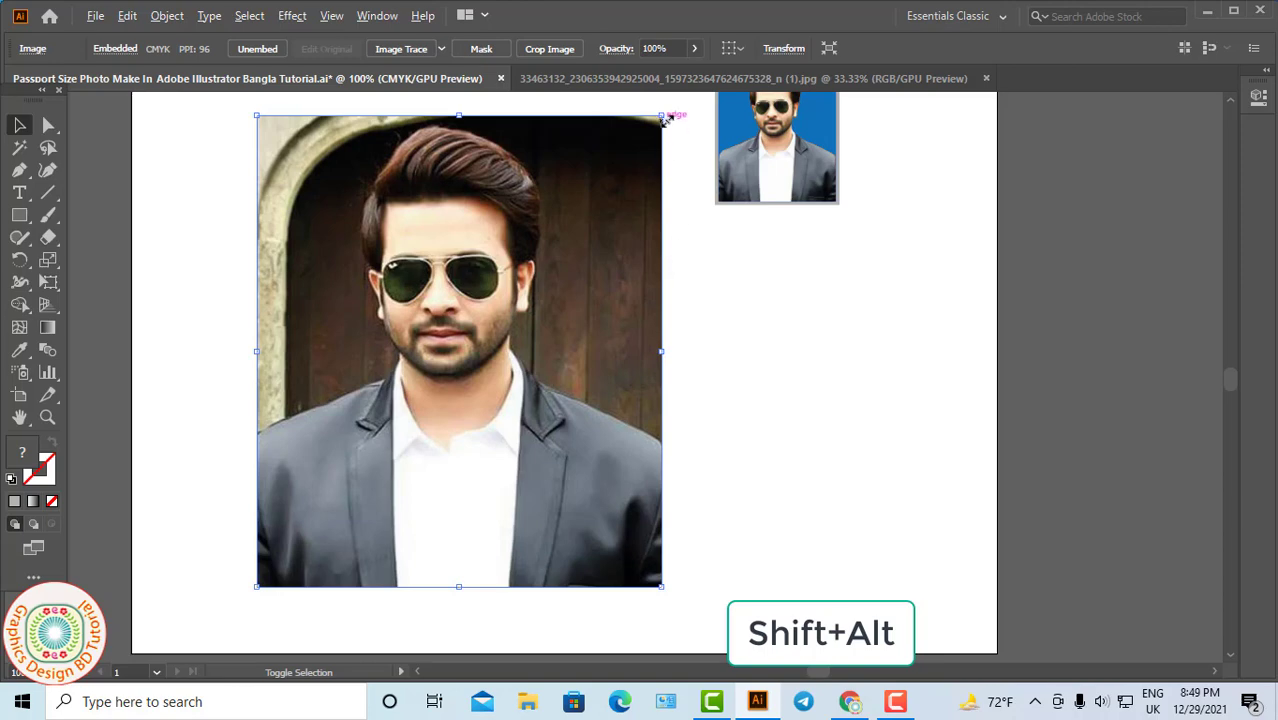
drag(662, 116, 621, 163)
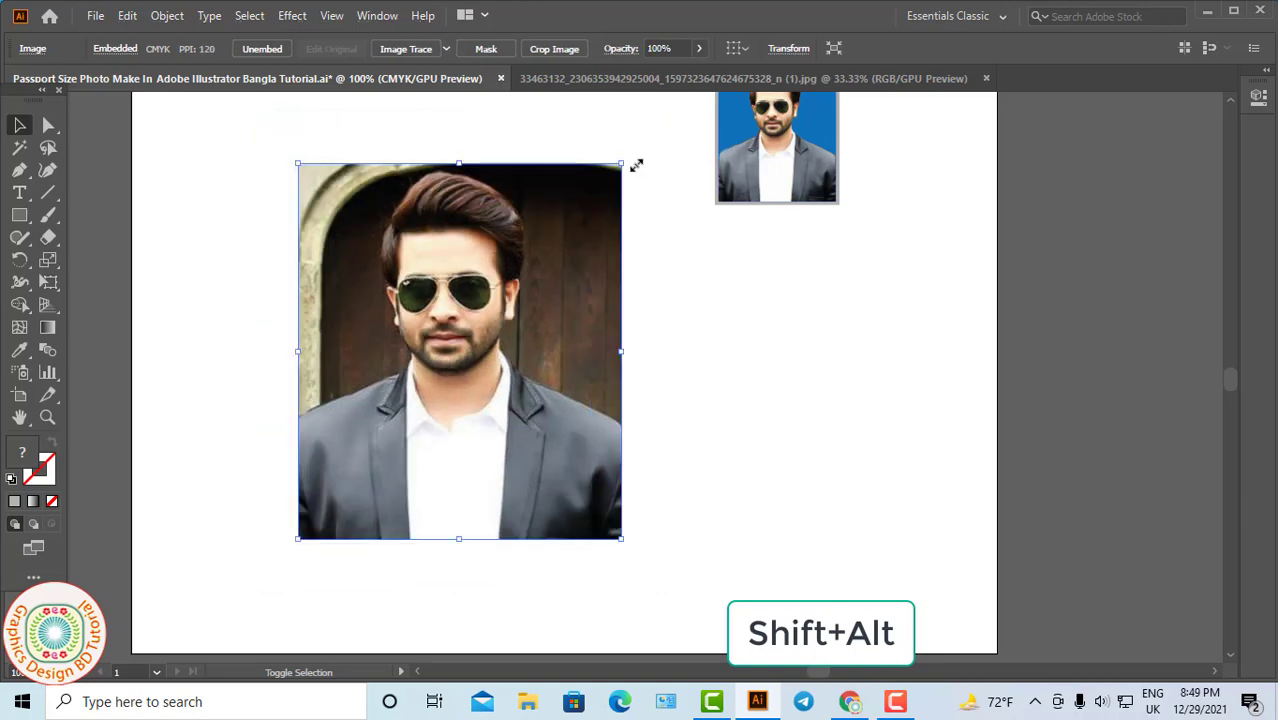
scroll(569, 382, up, 2)
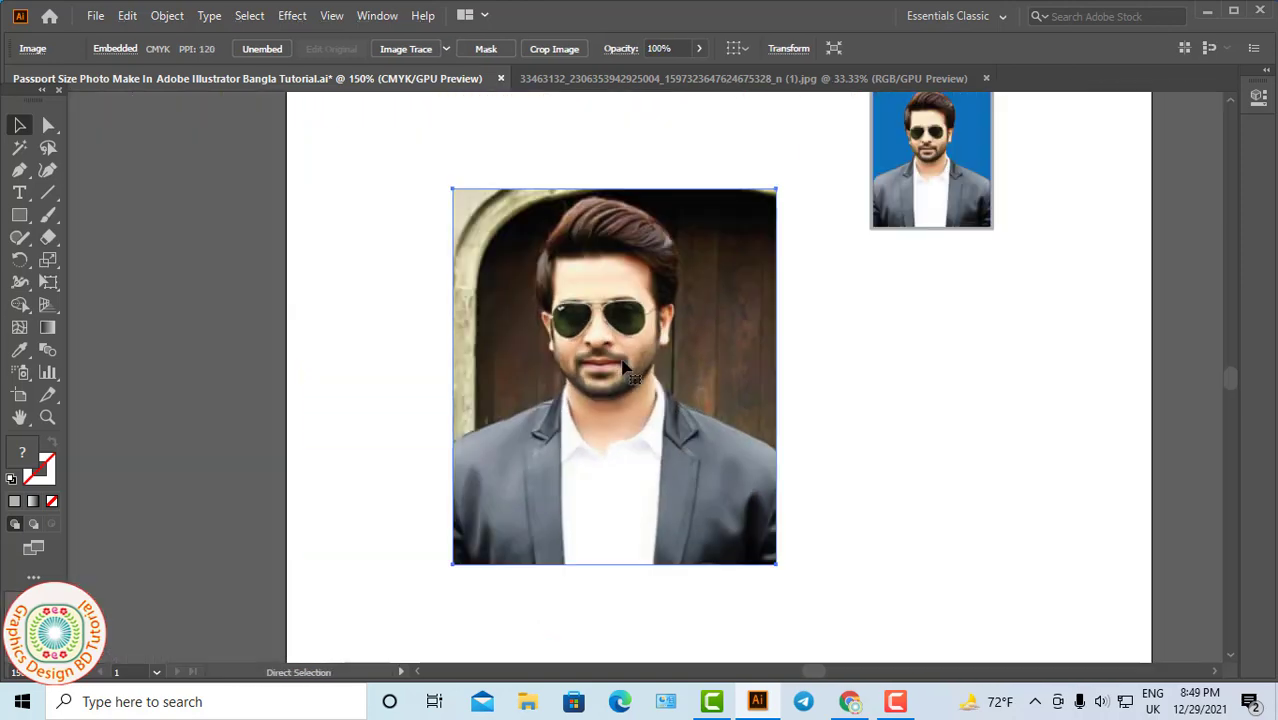
drag(676, 380, 576, 346)
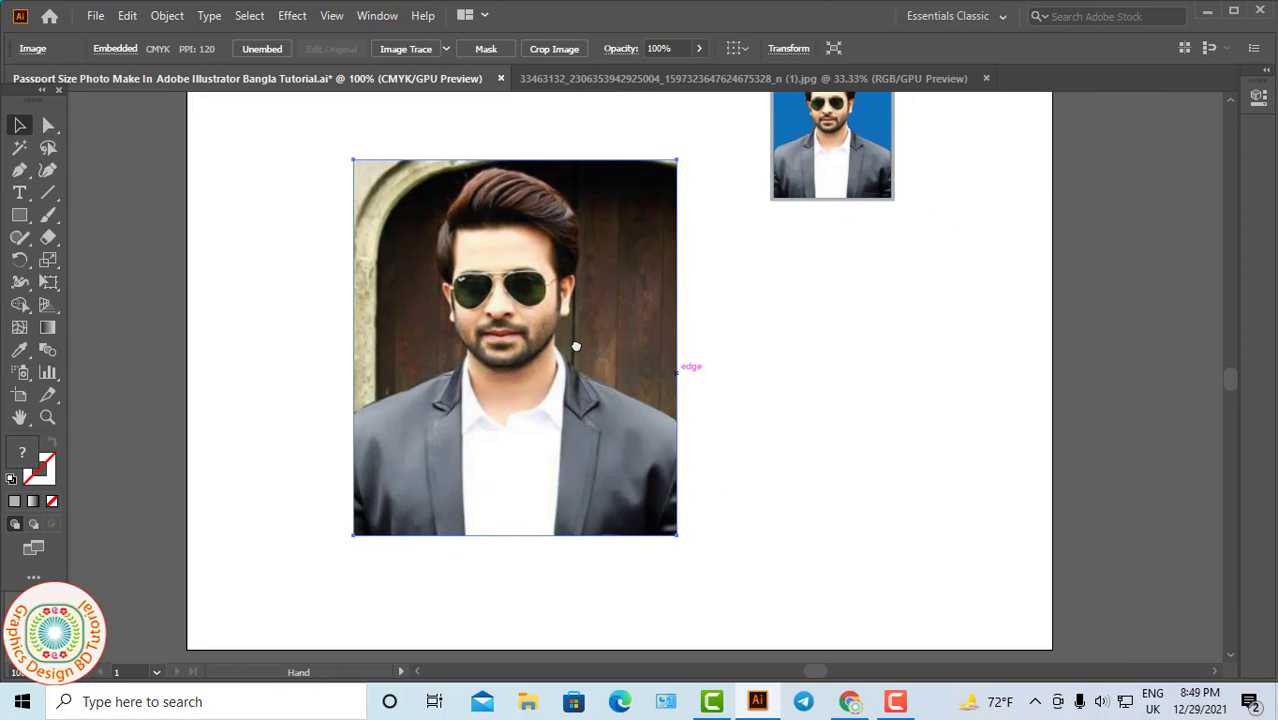
click(237, 376)
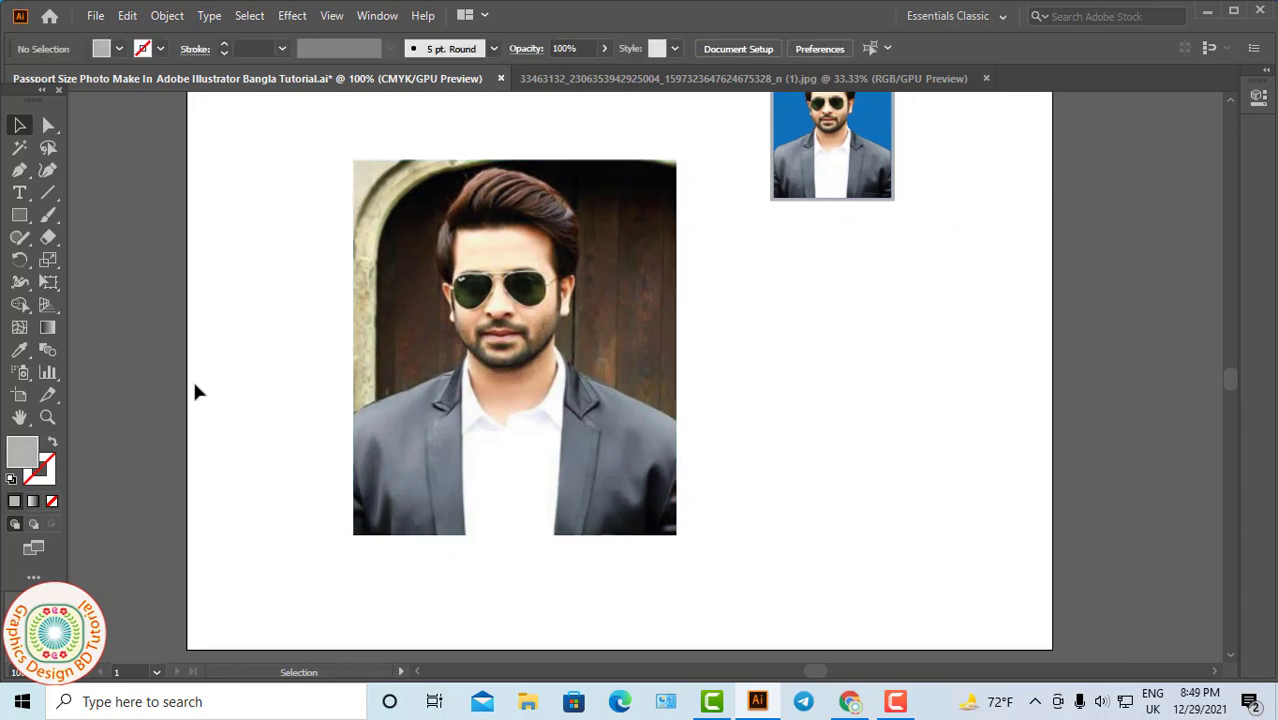
Start a Pen path at the photo's bottom corners and left shoulder, with fill None
click(21, 172)
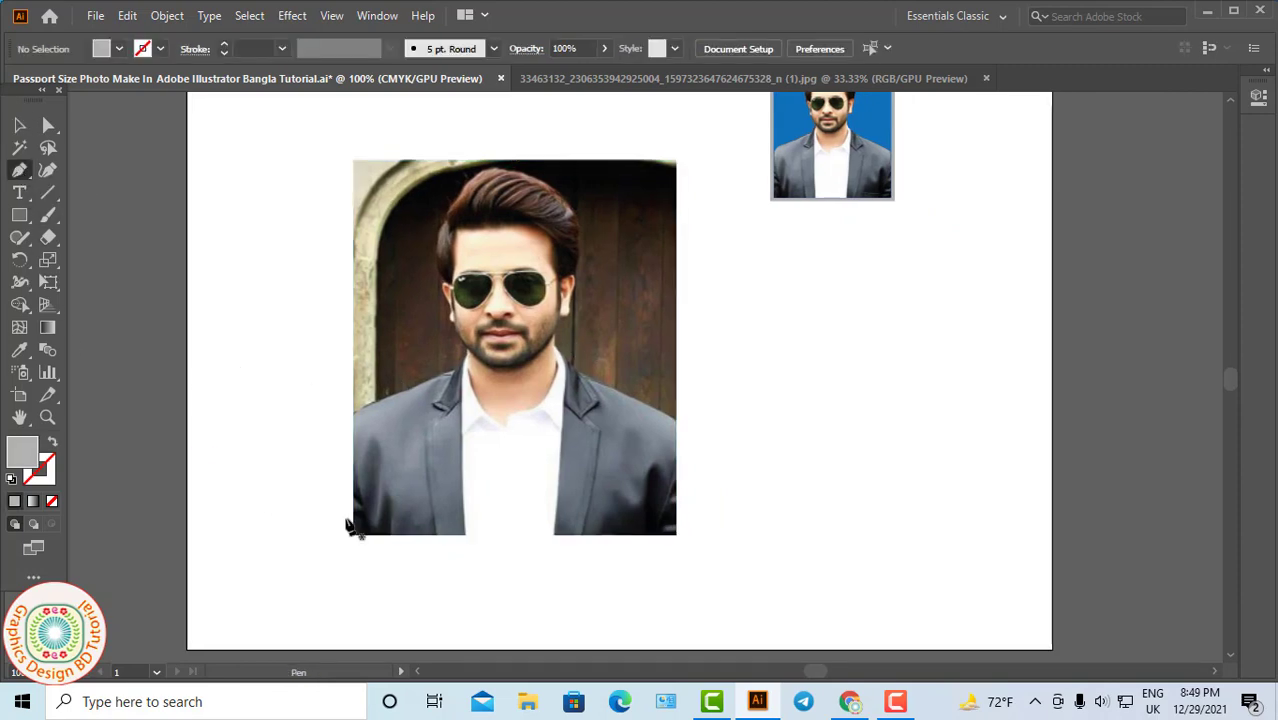
click(676, 535)
click(353, 535)
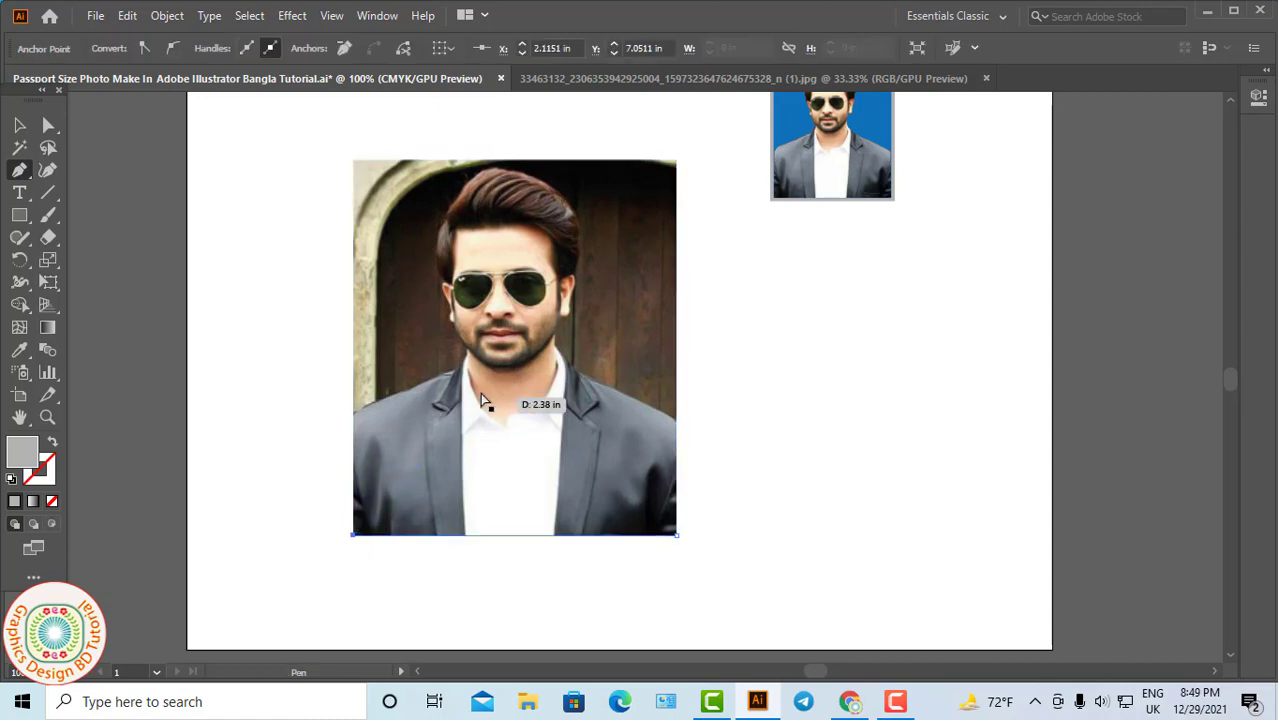
click(528, 406)
click(612, 409)
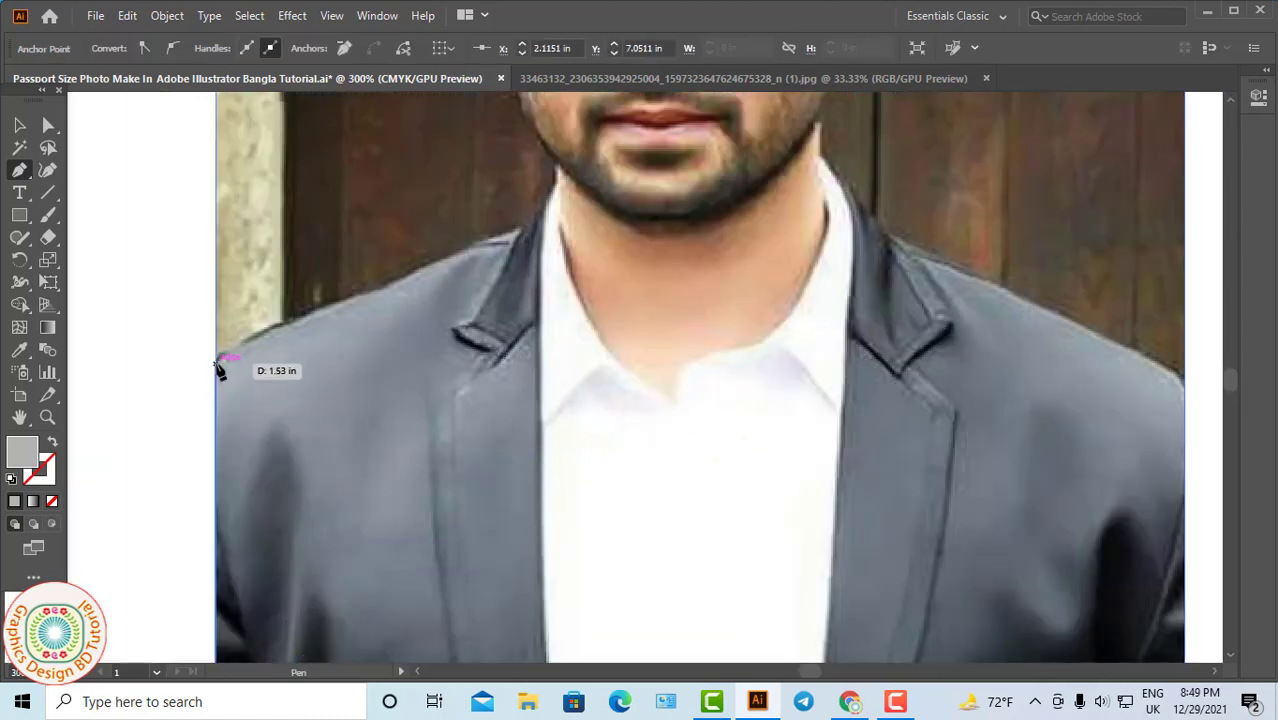
click(216, 362)
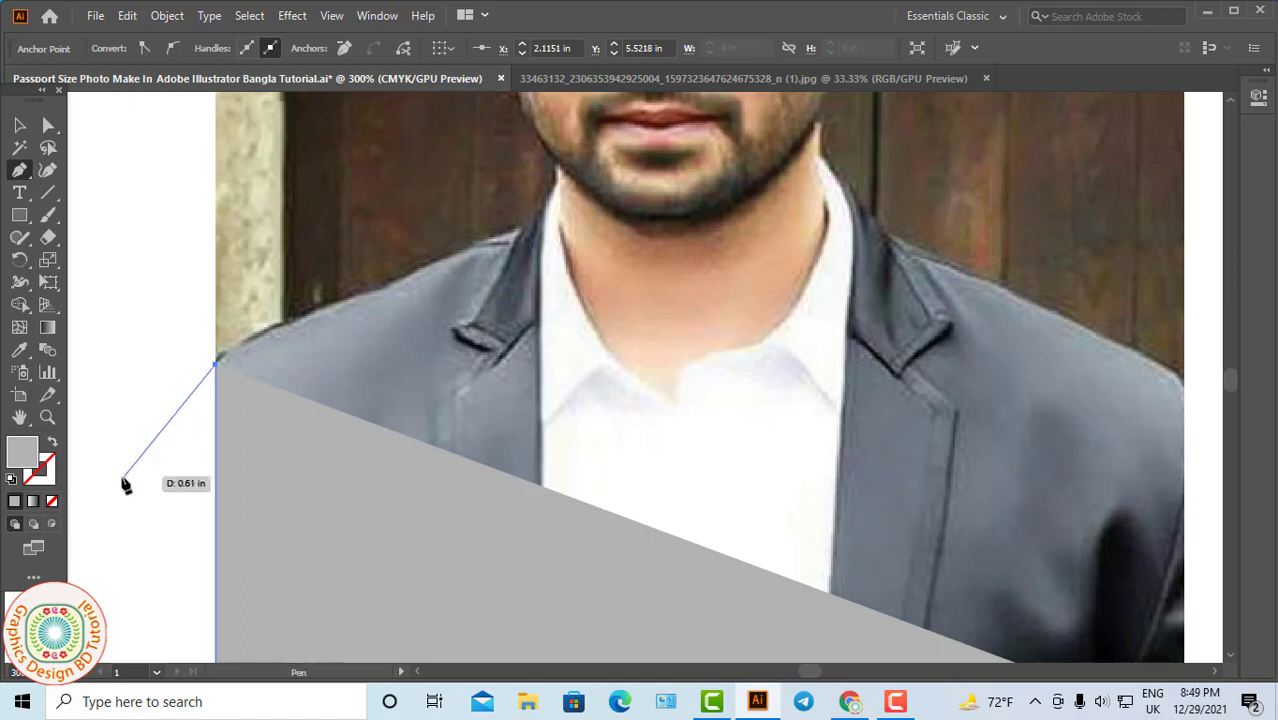
click(53, 502)
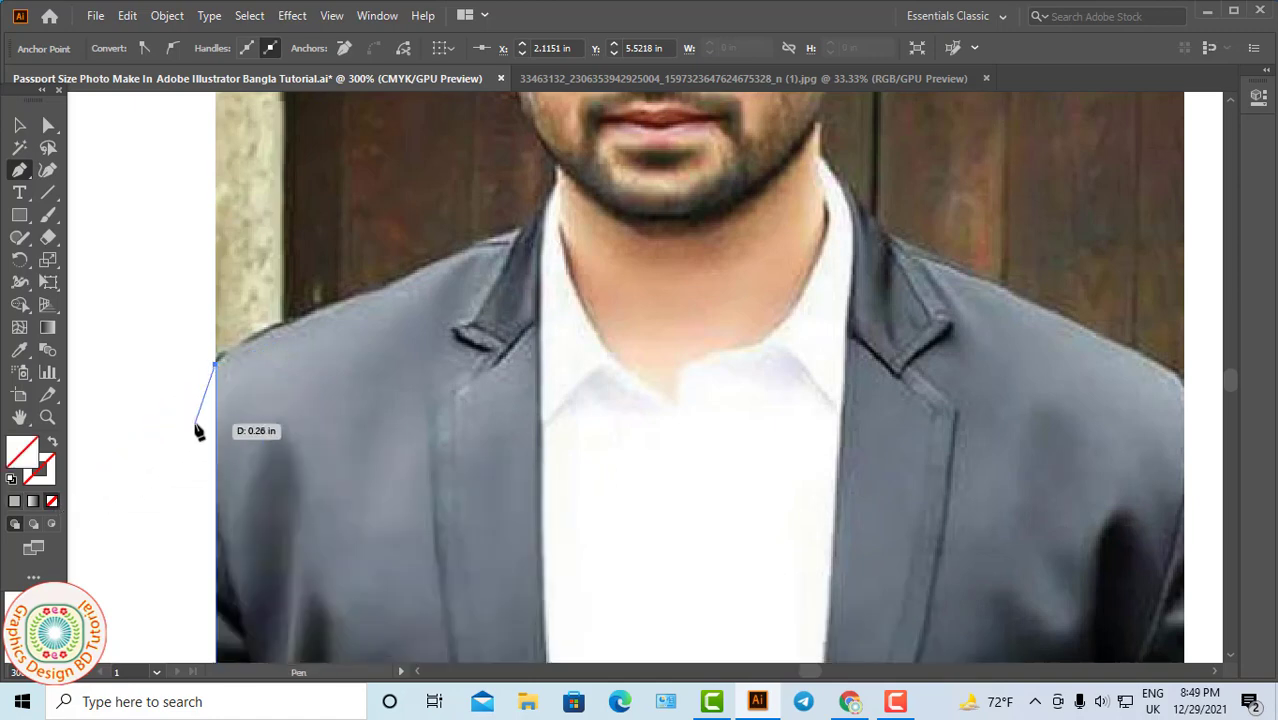
Curve the outline over the top of the hair and down its right side
scroll(497, 243, up, 2)
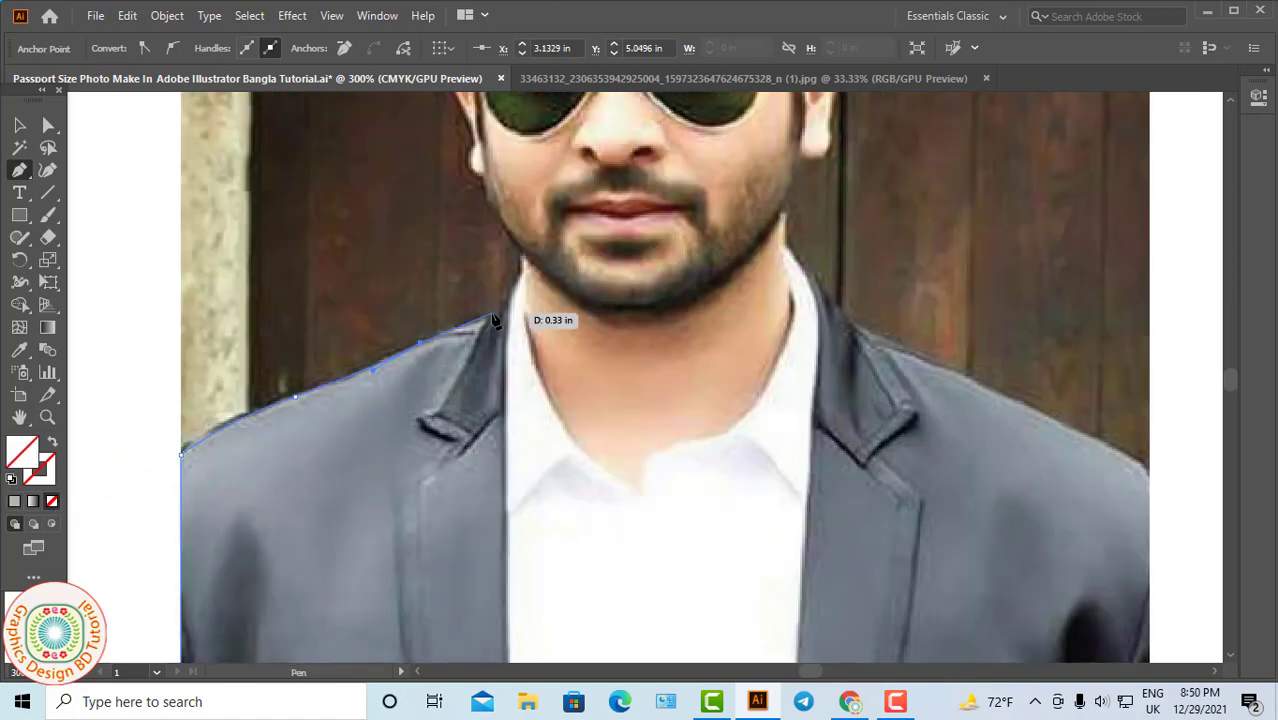
scroll(478, 370, up, 4)
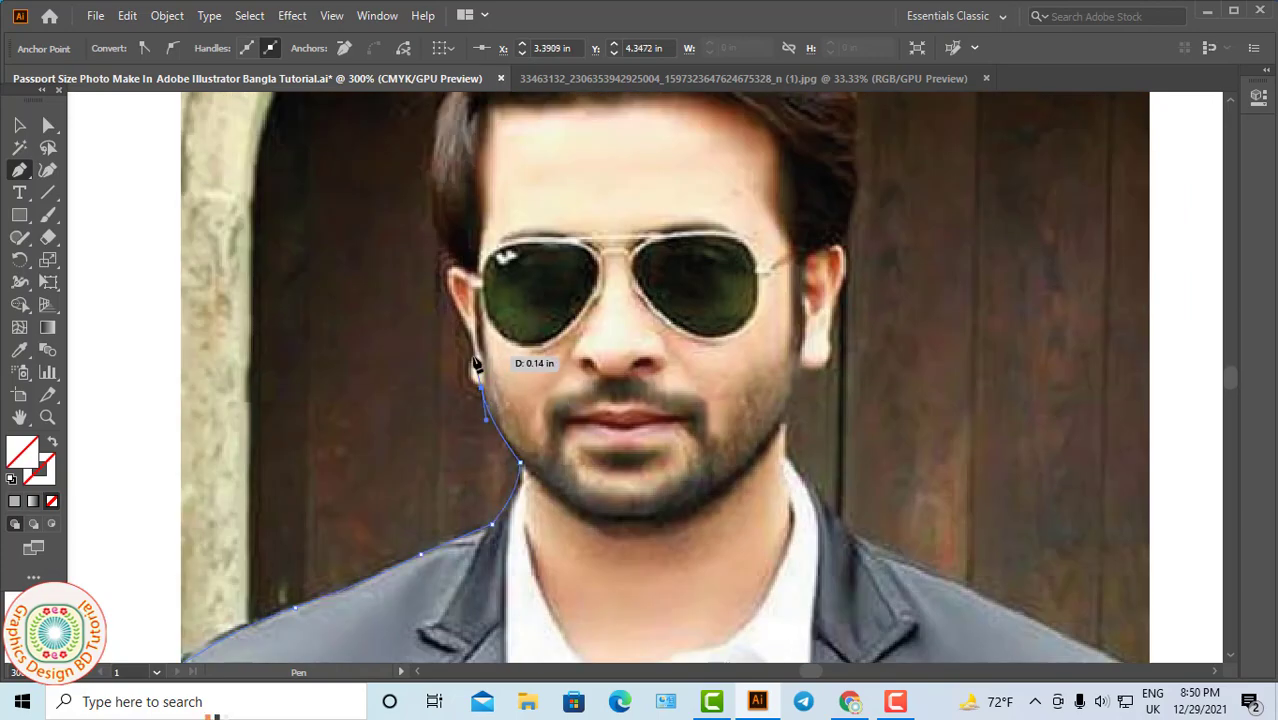
scroll(446, 253, up, 3)
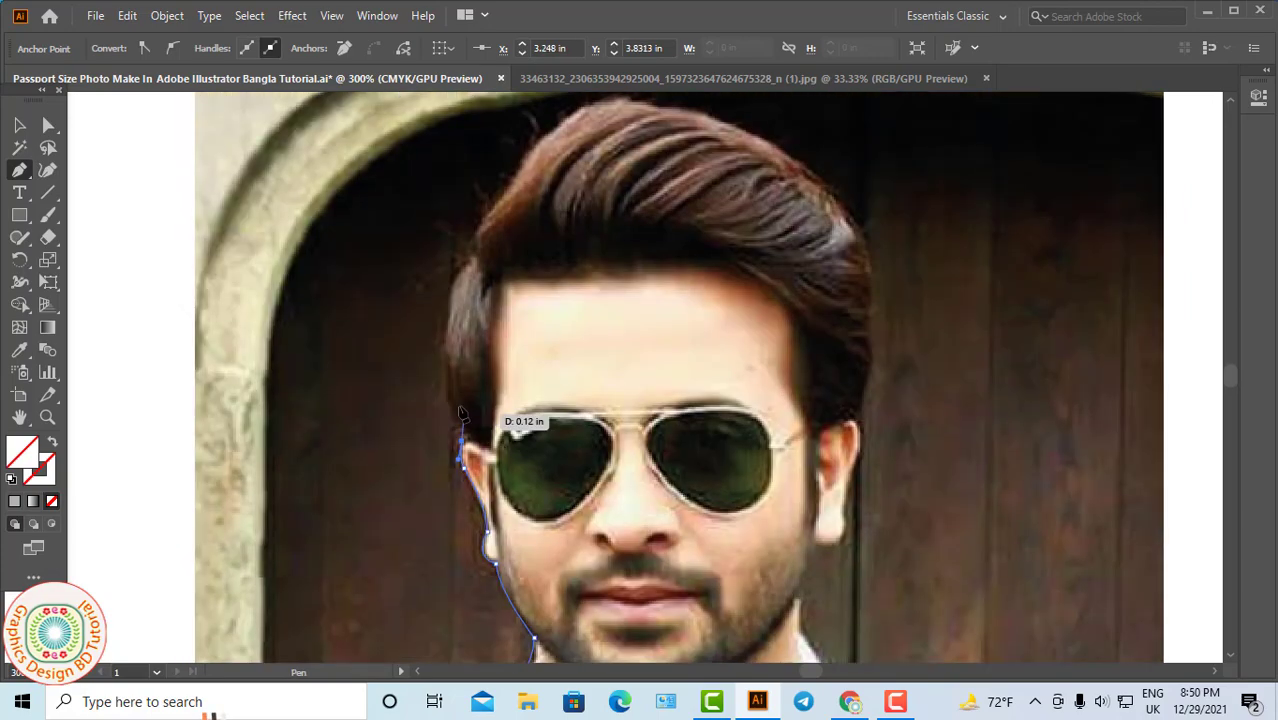
scroll(222, 508, up, 1)
scroll(522, 274, up, 2)
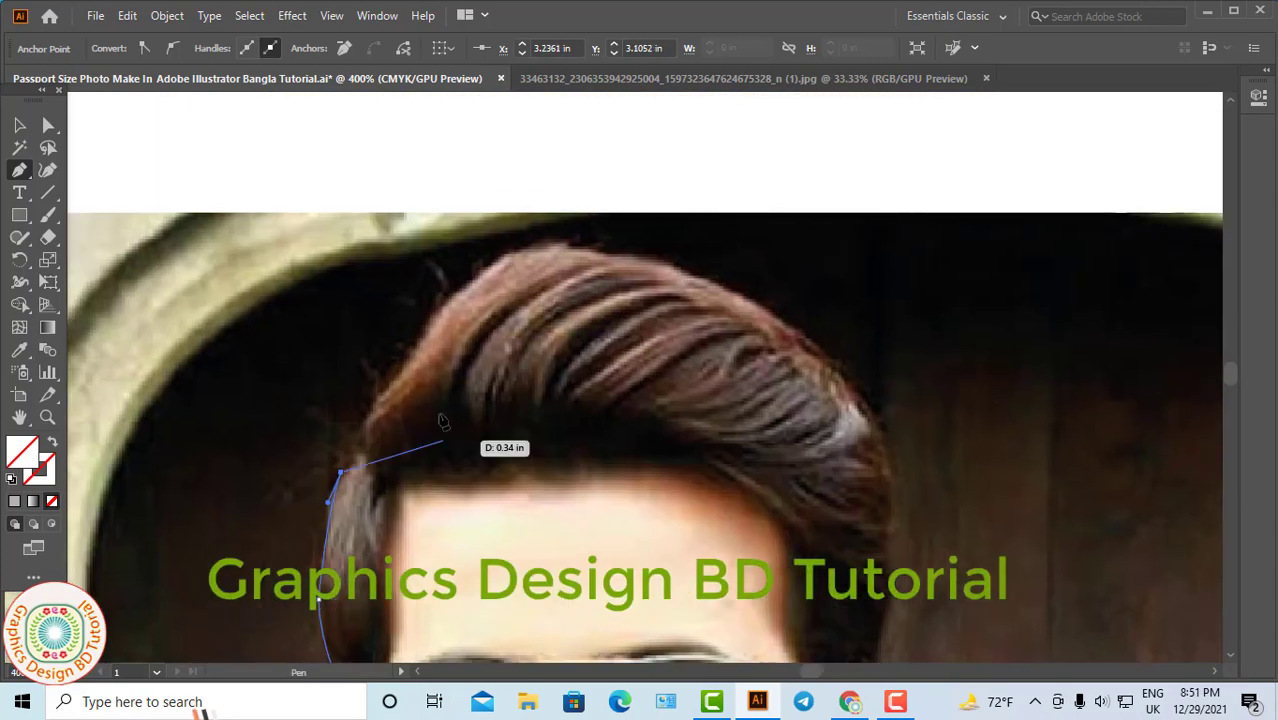
drag(585, 250, 714, 242)
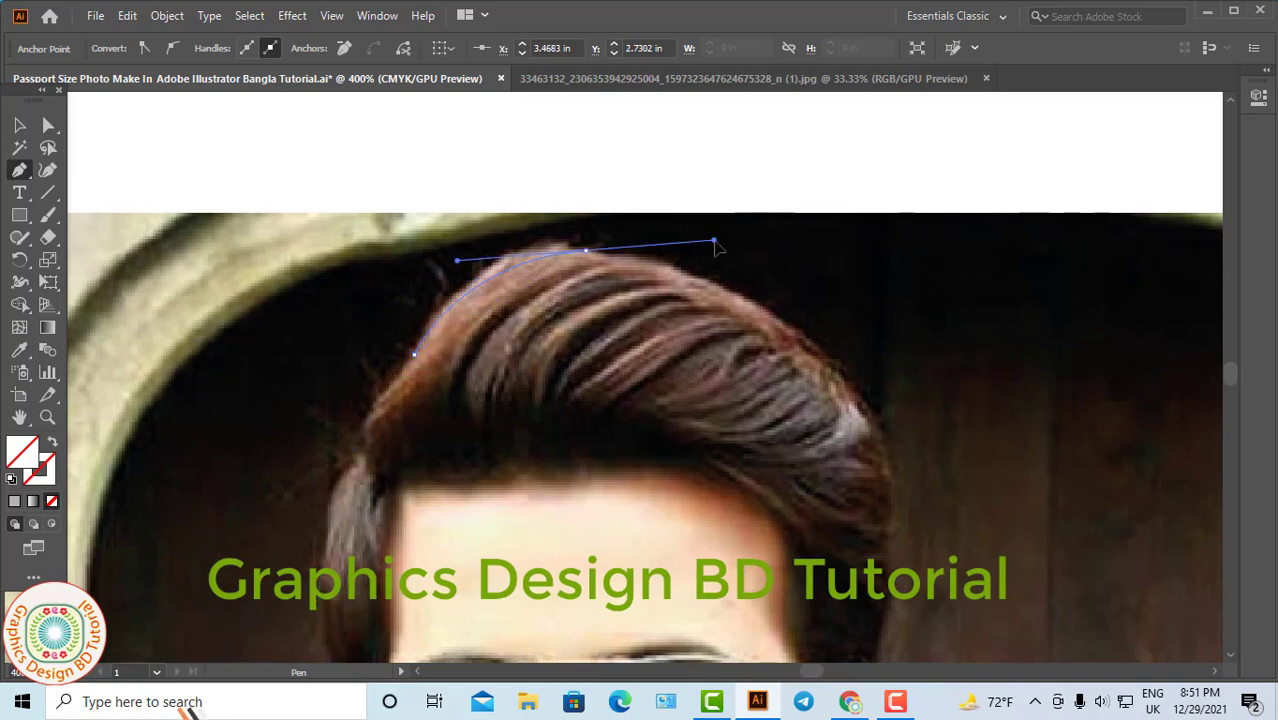
scroll(758, 265, down, 3)
drag(775, 330, 810, 455)
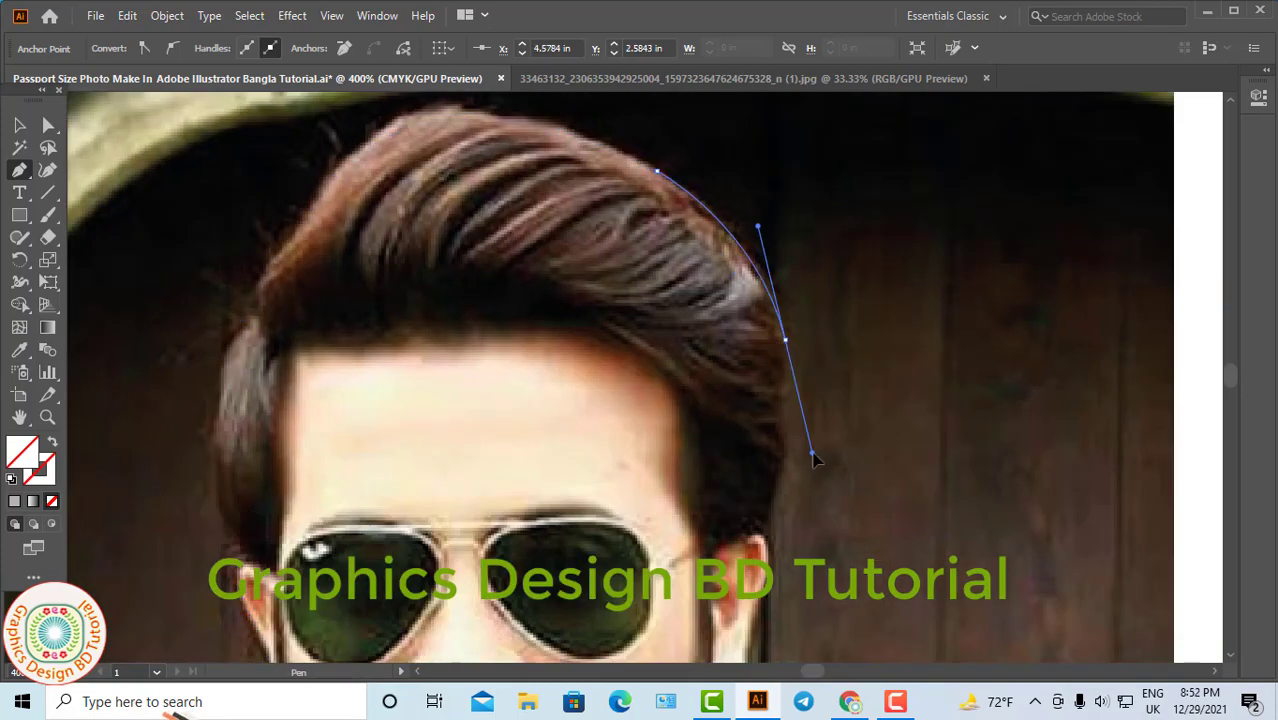
scroll(790, 400, down, 2)
click(748, 407)
Trace the outline past the right ear, along the jaw and down the neck to the collar
scroll(760, 372, down, 2)
click(722, 370)
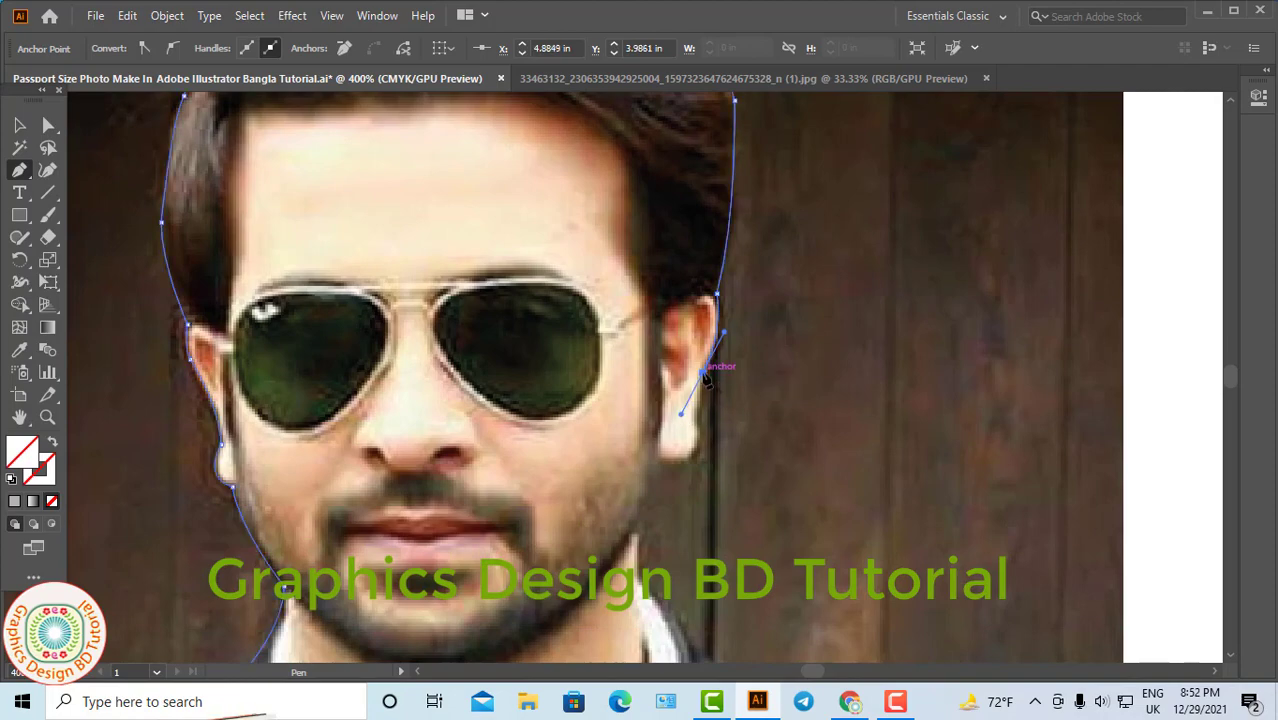
scroll(708, 360, down, 1)
drag(646, 351, 697, 368)
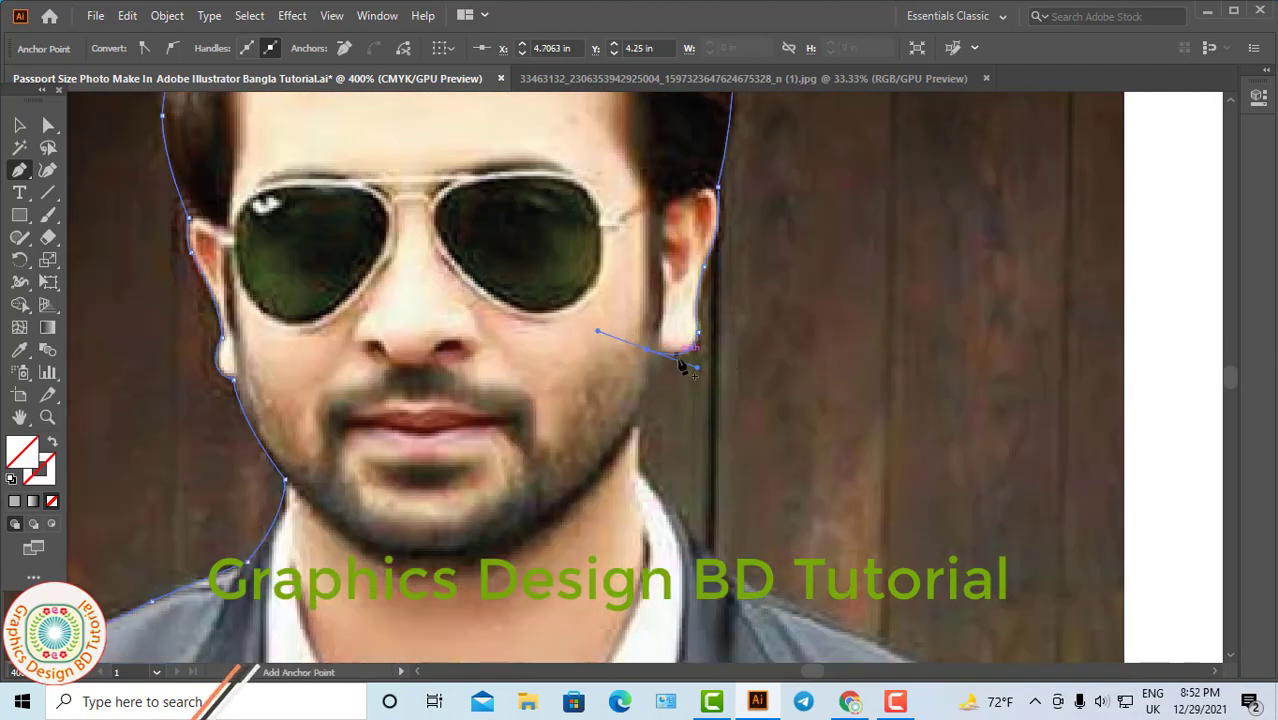
click(646, 395)
click(640, 470)
click(684, 514)
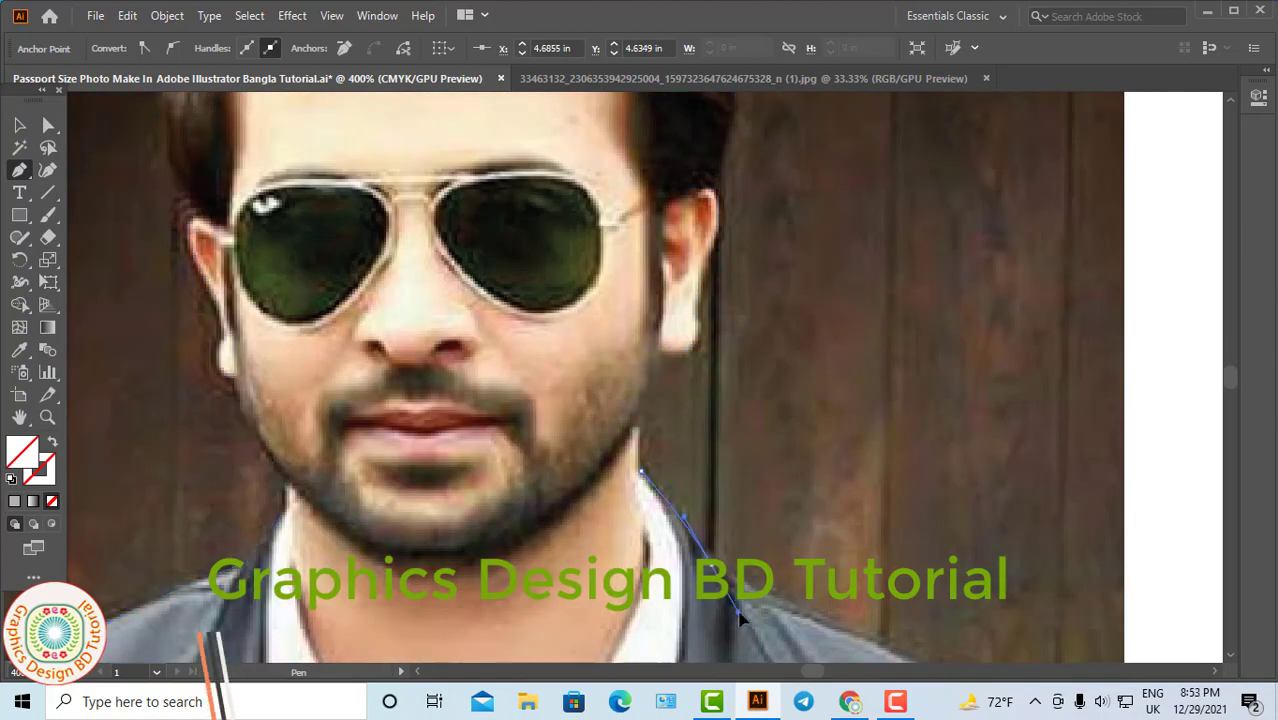
click(738, 614)
Follow the shoulder to the photo edge and close the path at the bottom-right corner
scroll(712, 568, down, 3)
scroll(712, 568, right, 2)
click(676, 379)
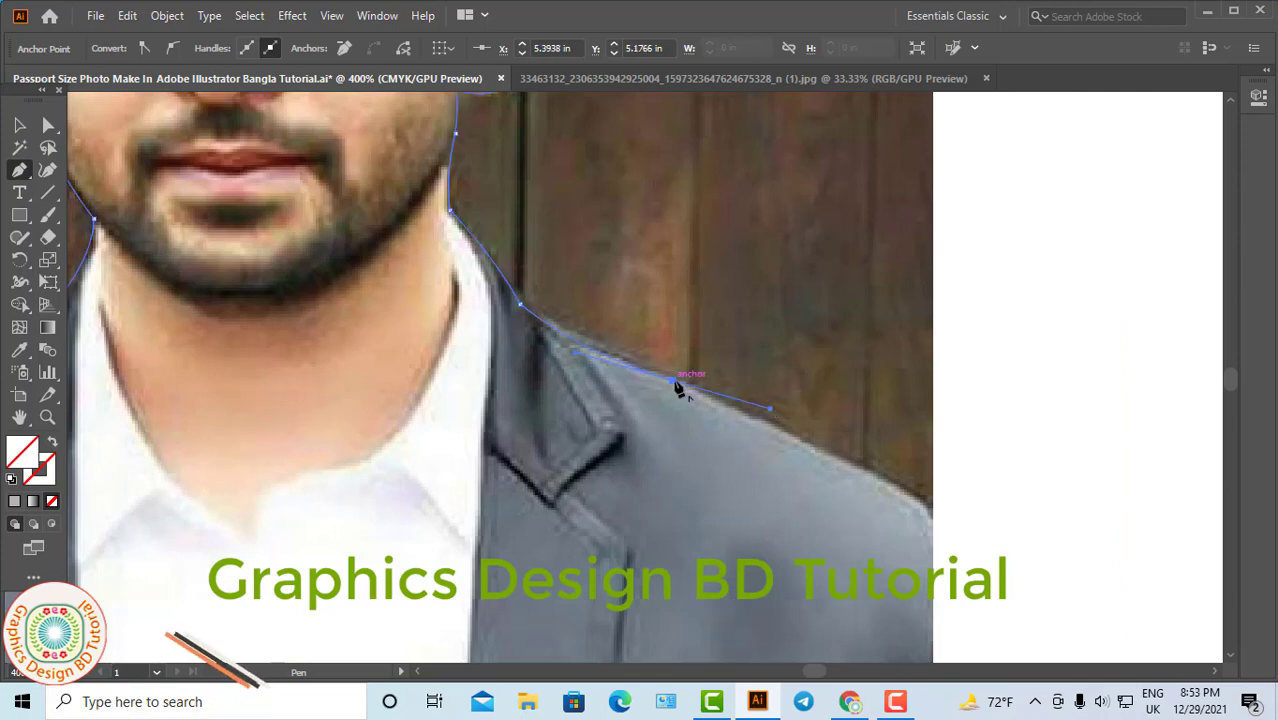
scroll(679, 385, right, 1)
click(833, 362)
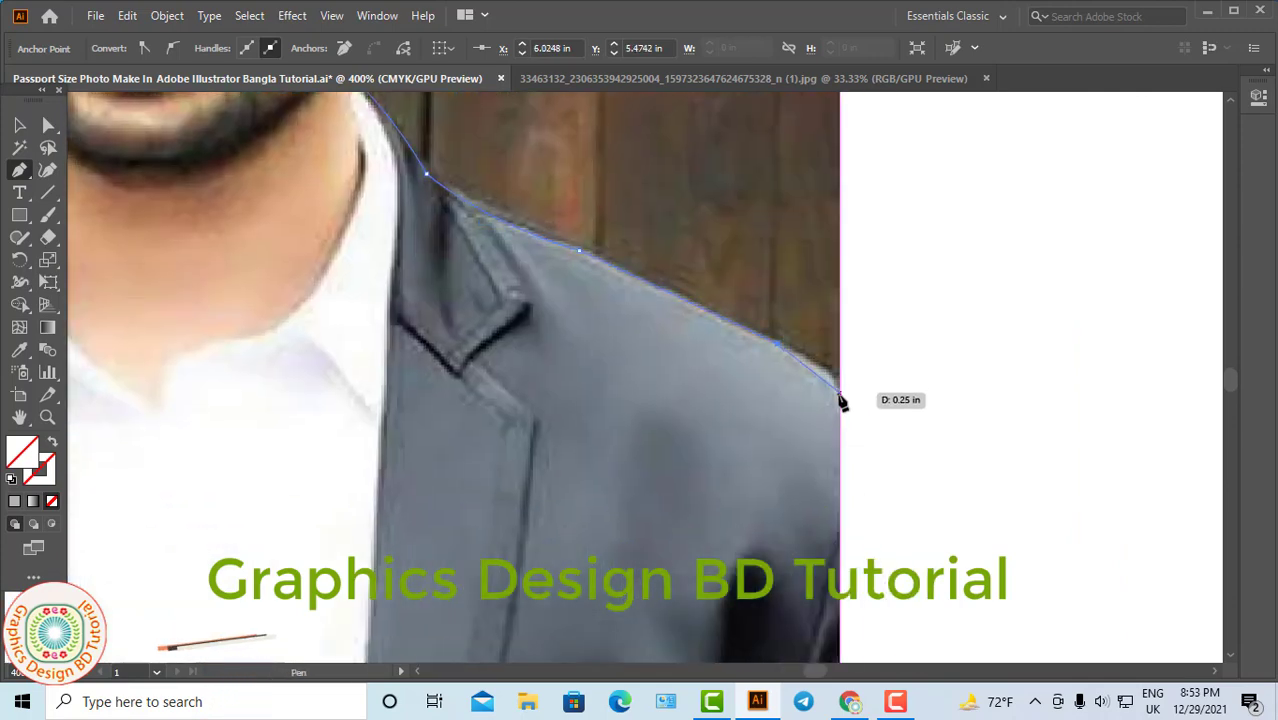
click(838, 398)
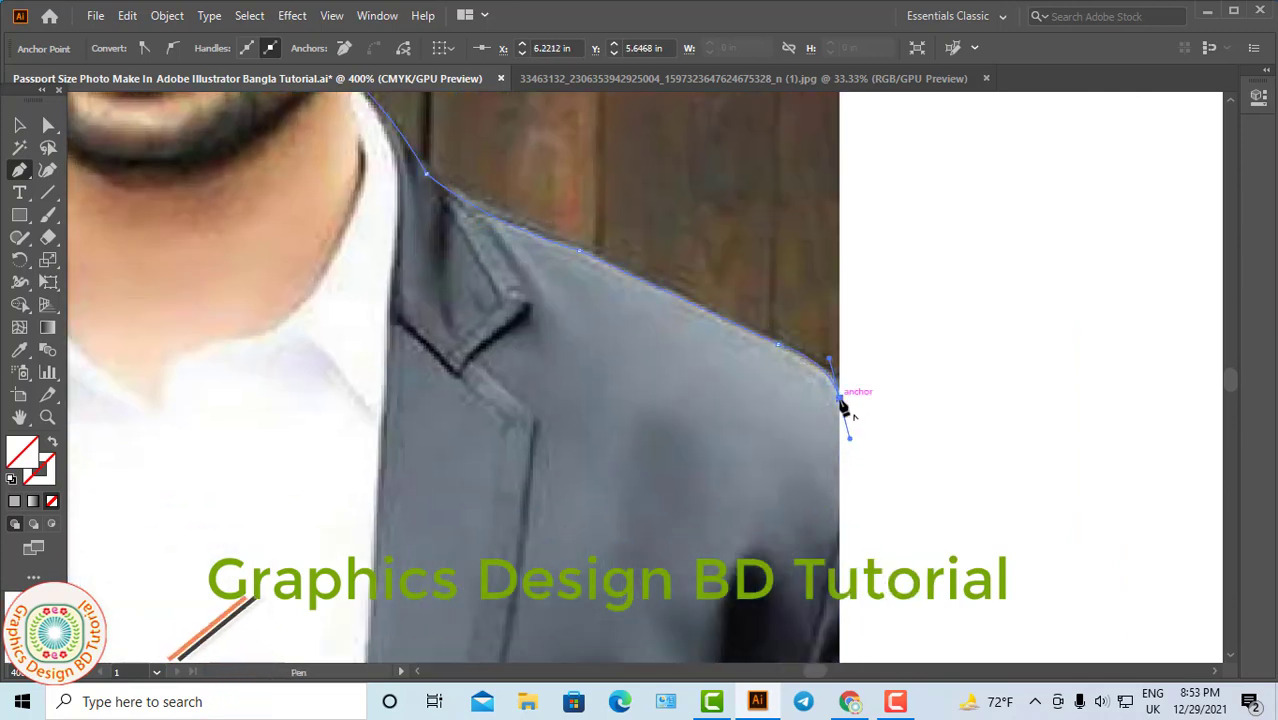
scroll(840, 430, down, 5)
click(831, 521)
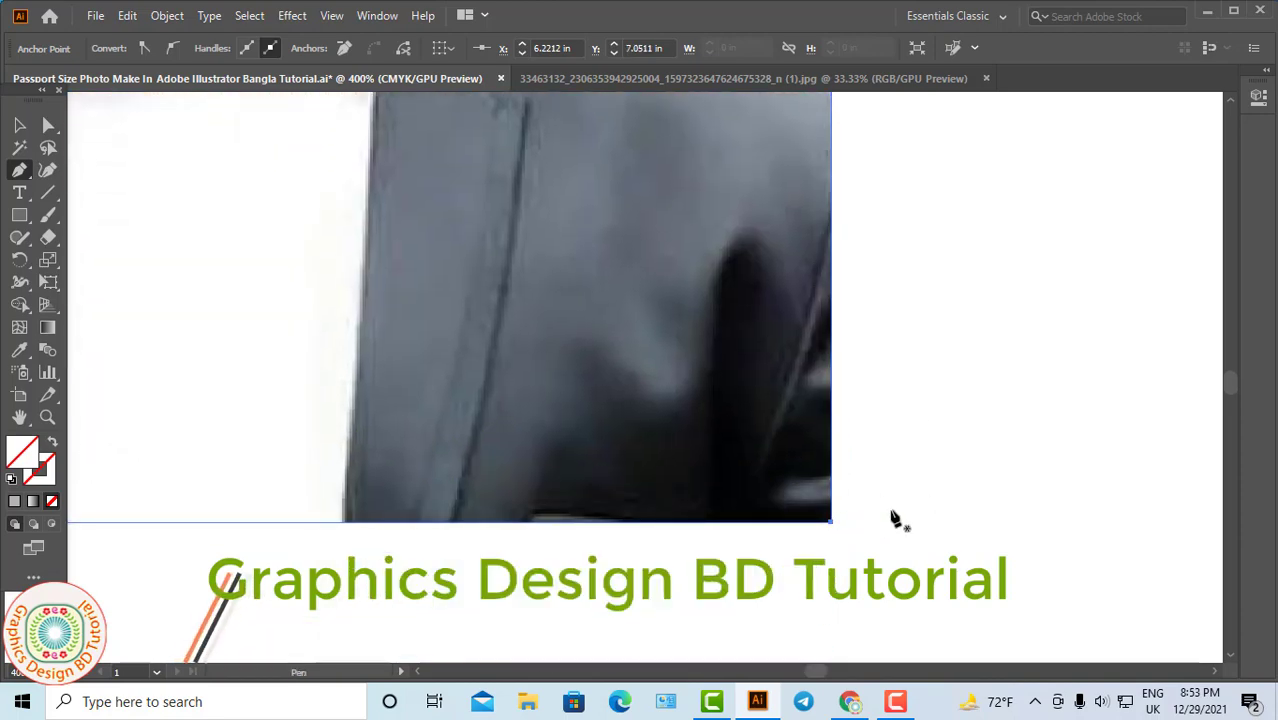
key(ctrl+1)
click(19, 125)
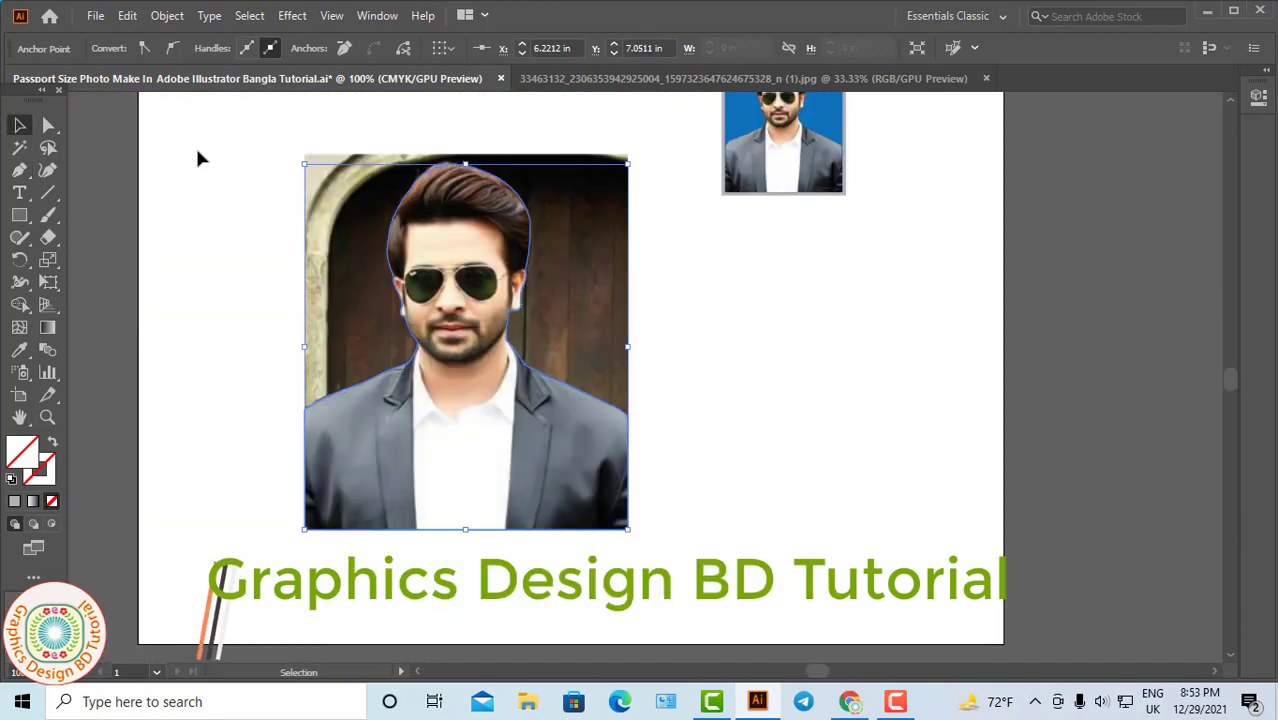
Make a clipping mask from the outline and photo, then pull a shoulder point tighter
click(228, 148)
drag(230, 139, 658, 535)
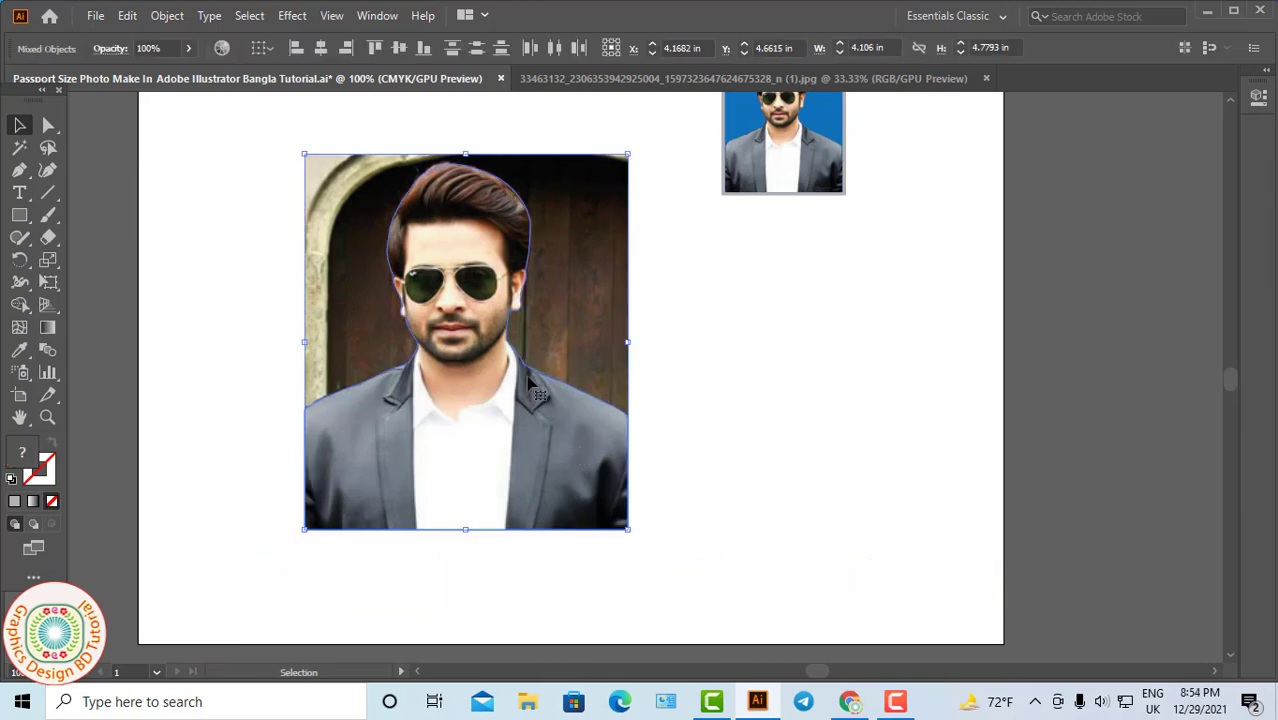
right_click(528, 379)
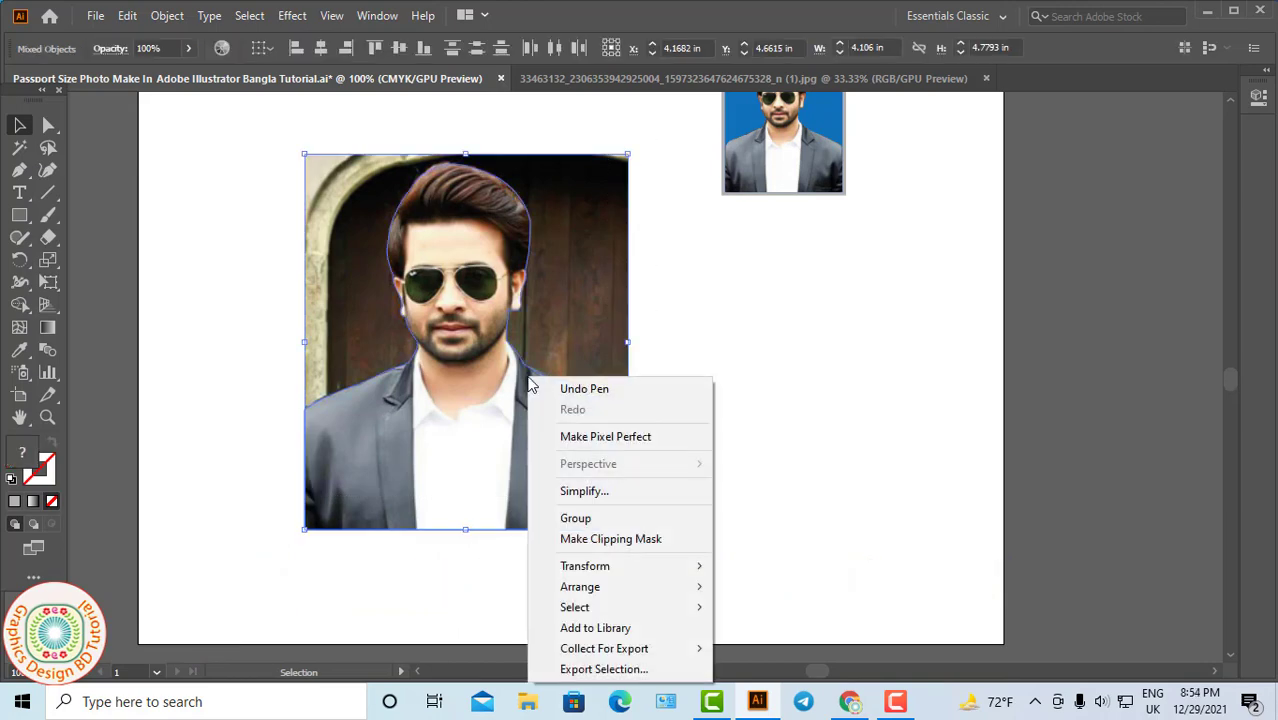
click(597, 548)
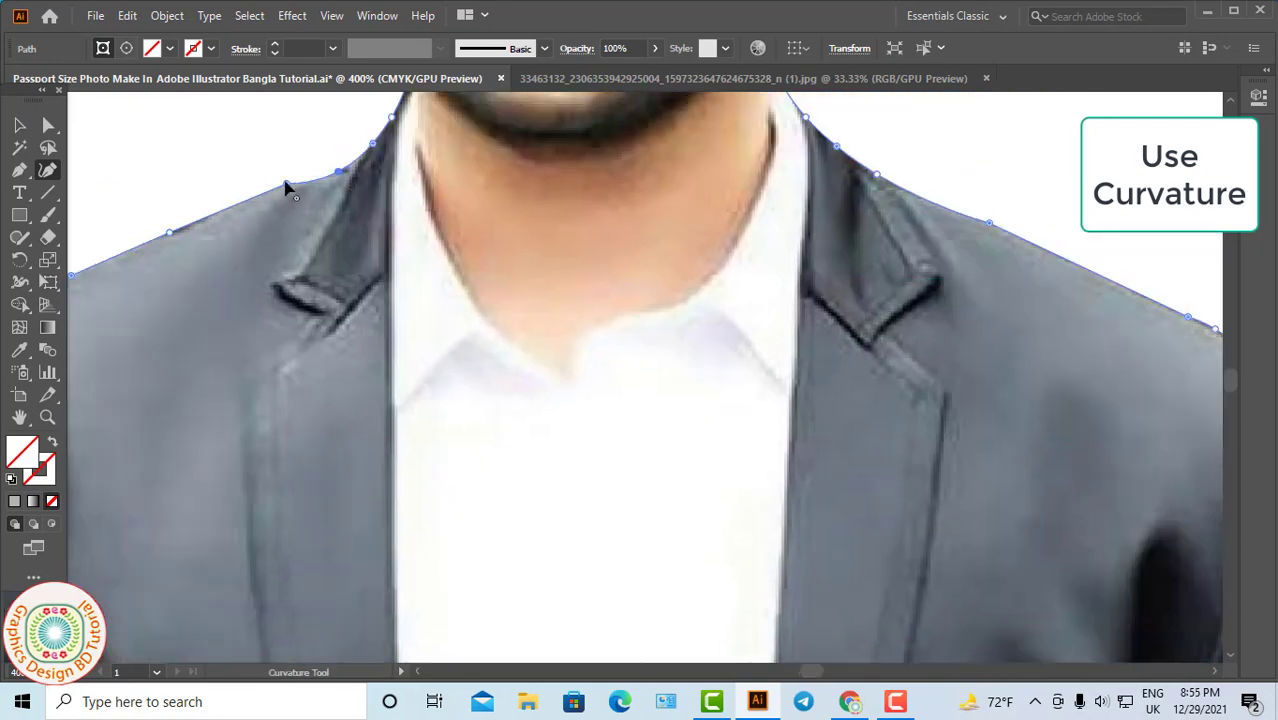
drag(285, 184, 272, 194)
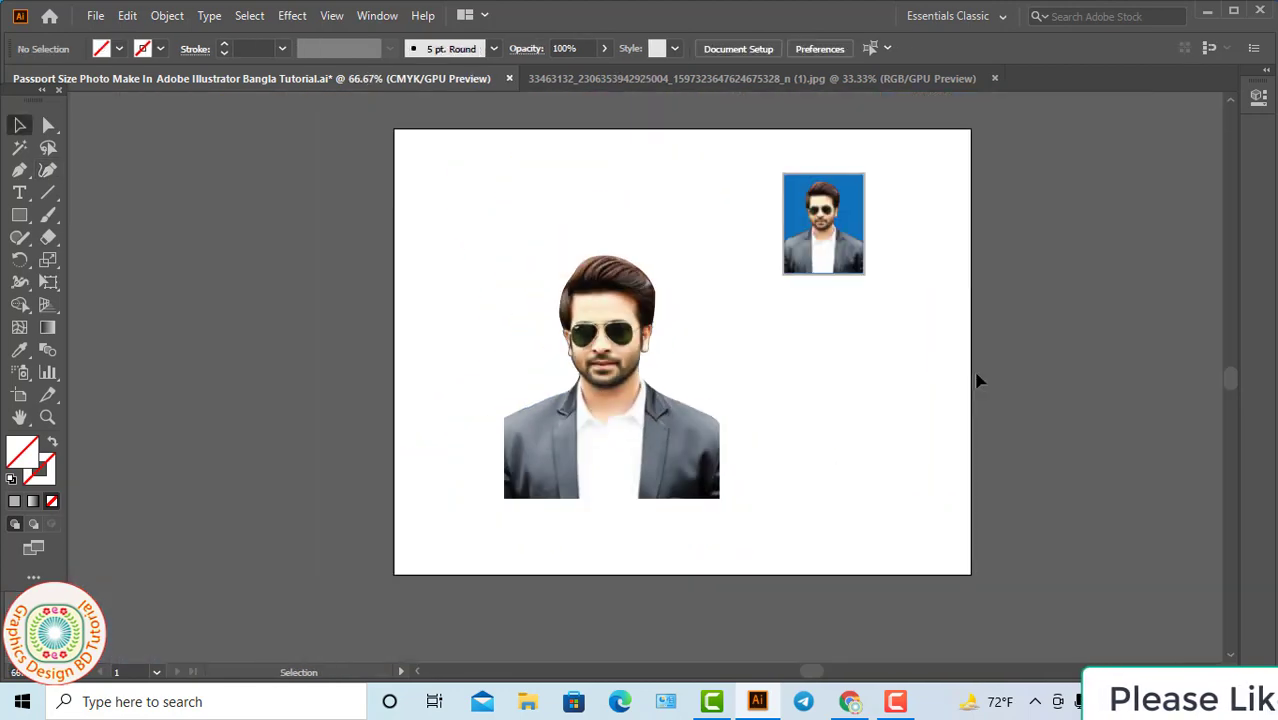
drag(776, 474, 727, 443)
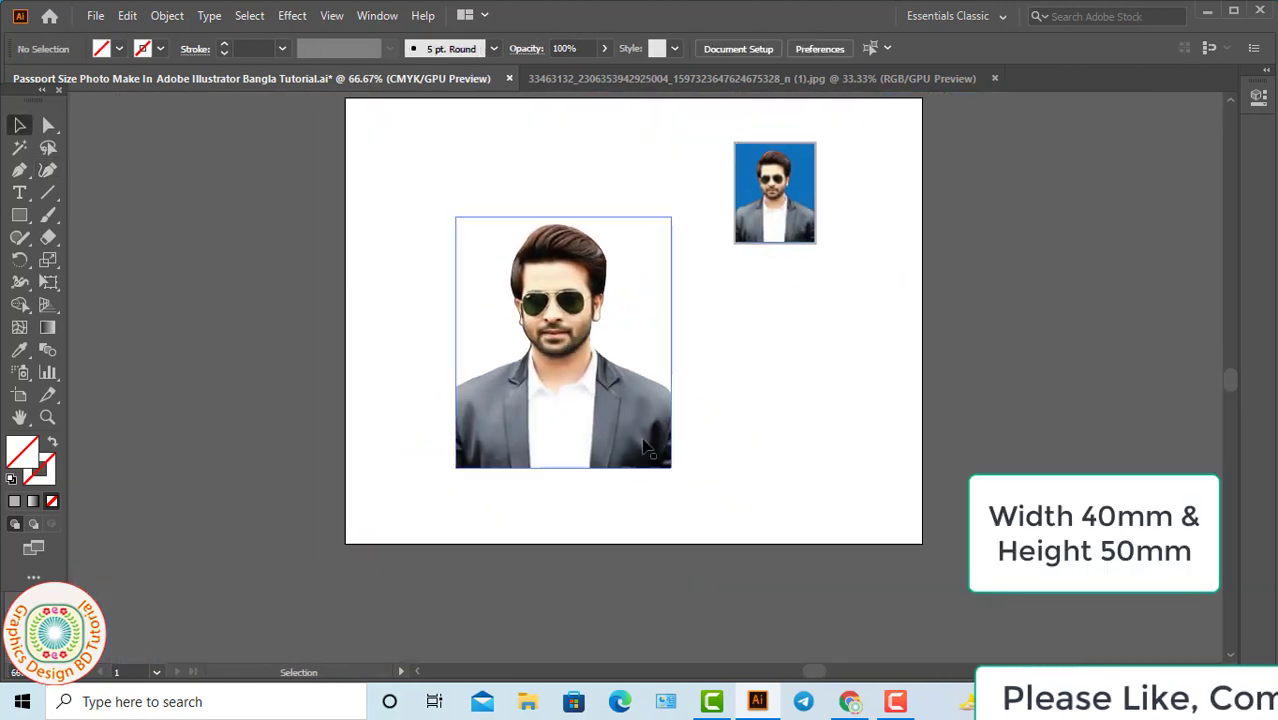
Create a rectangle of width 40 mm and height 50 mm
click(20, 215)
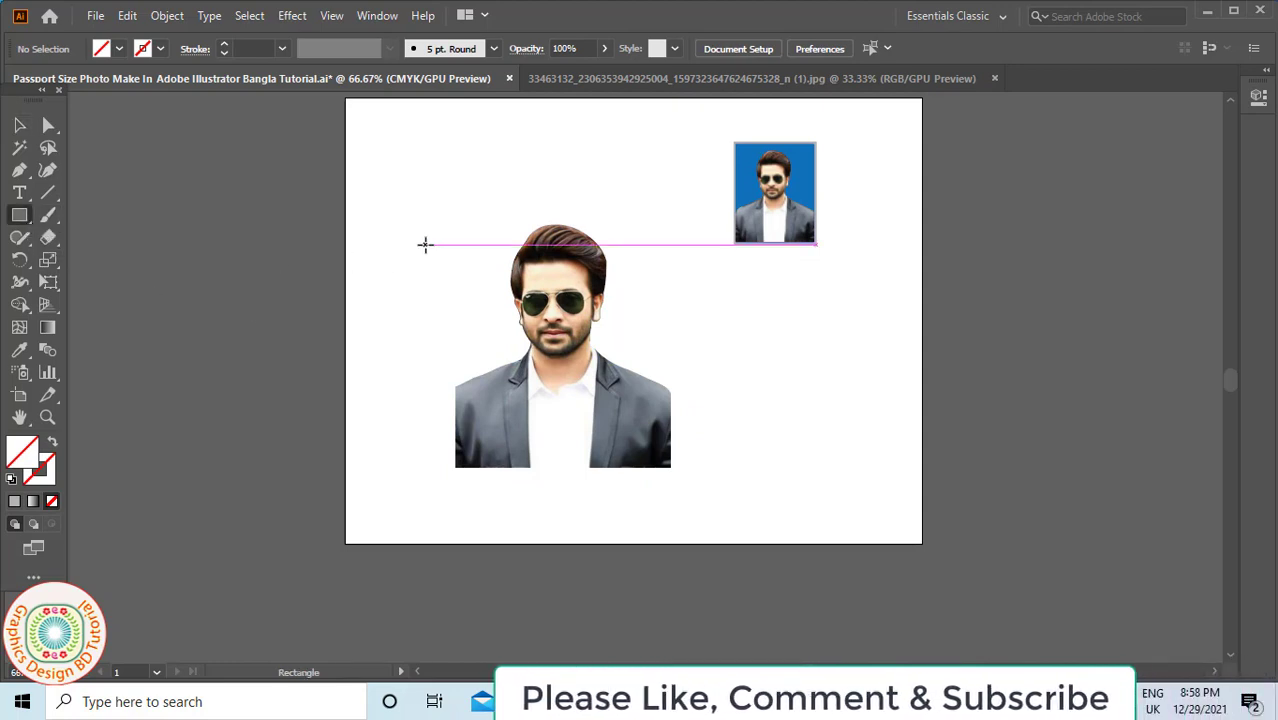
key(ctrl+1)
click(719, 380)
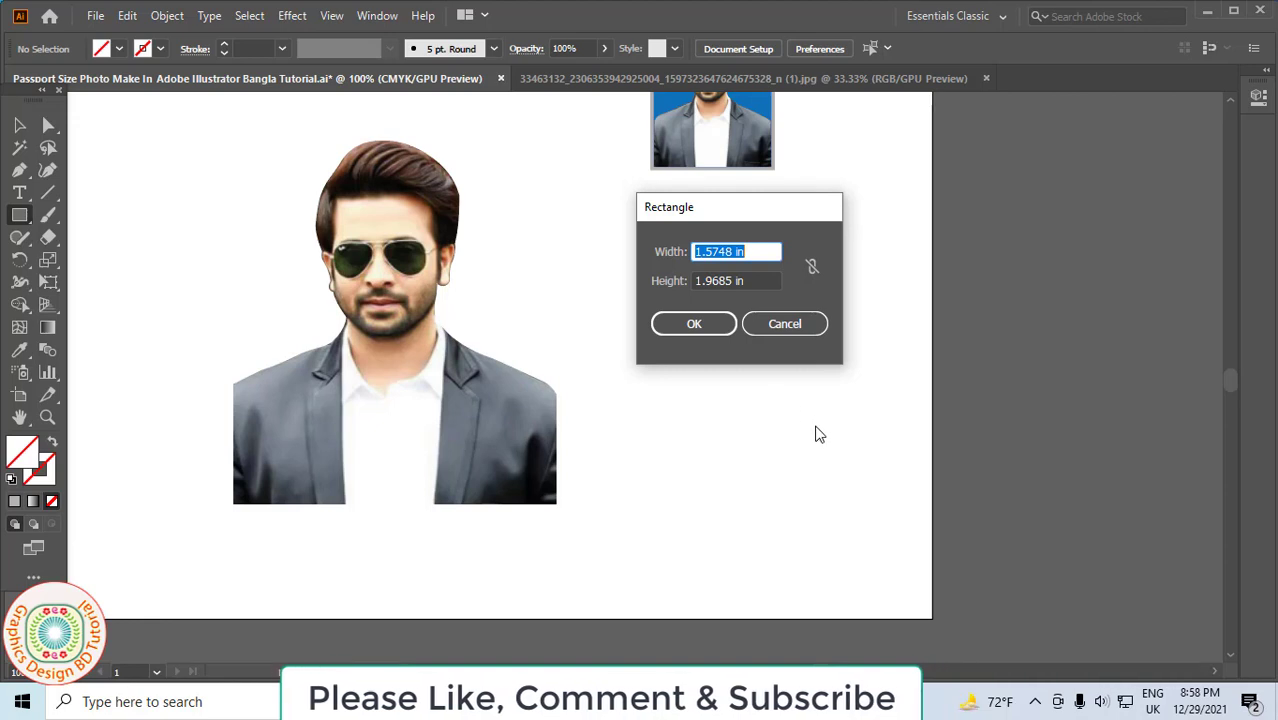
text(40)
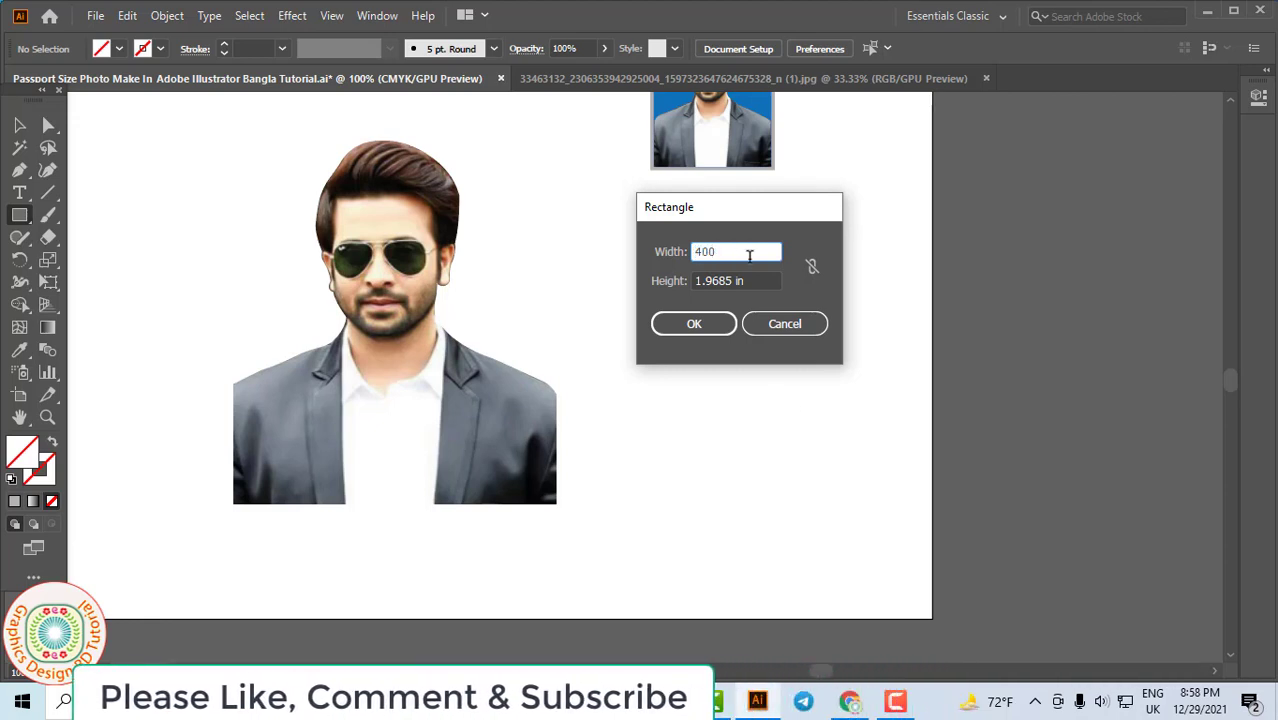
text( mm)
click(759, 279)
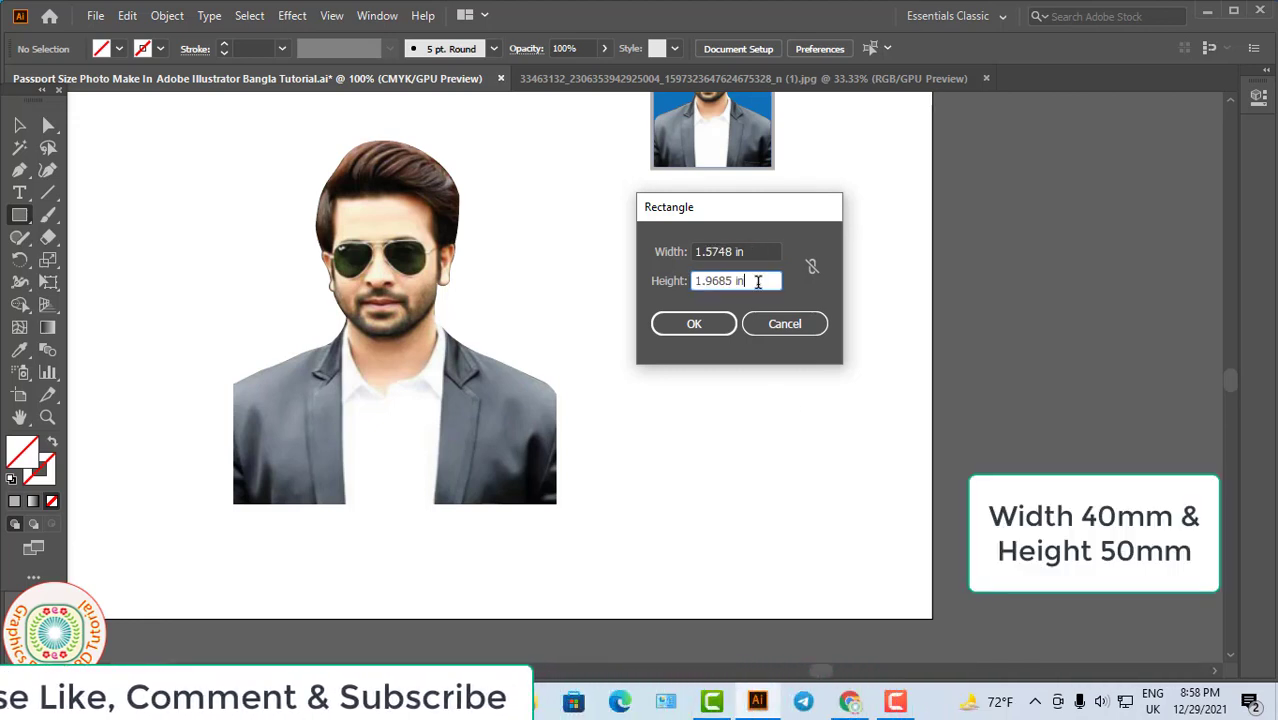
drag(759, 280, 687, 283)
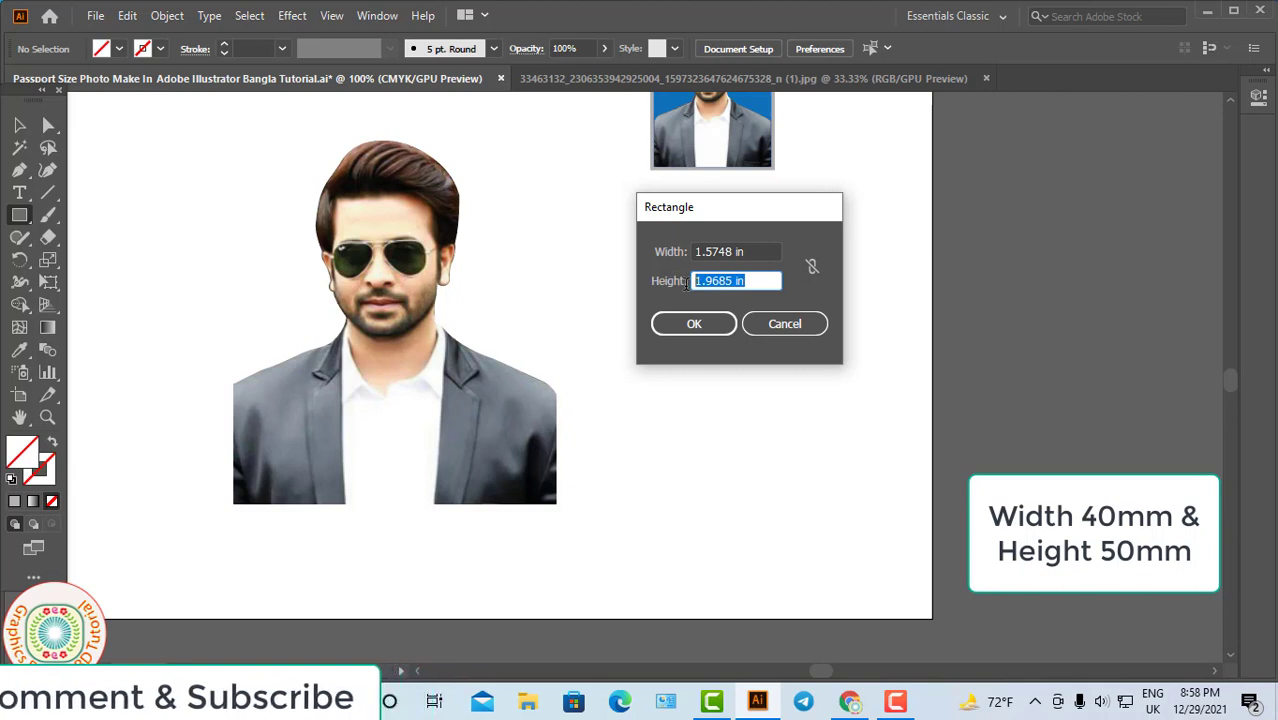
text(50 mm)
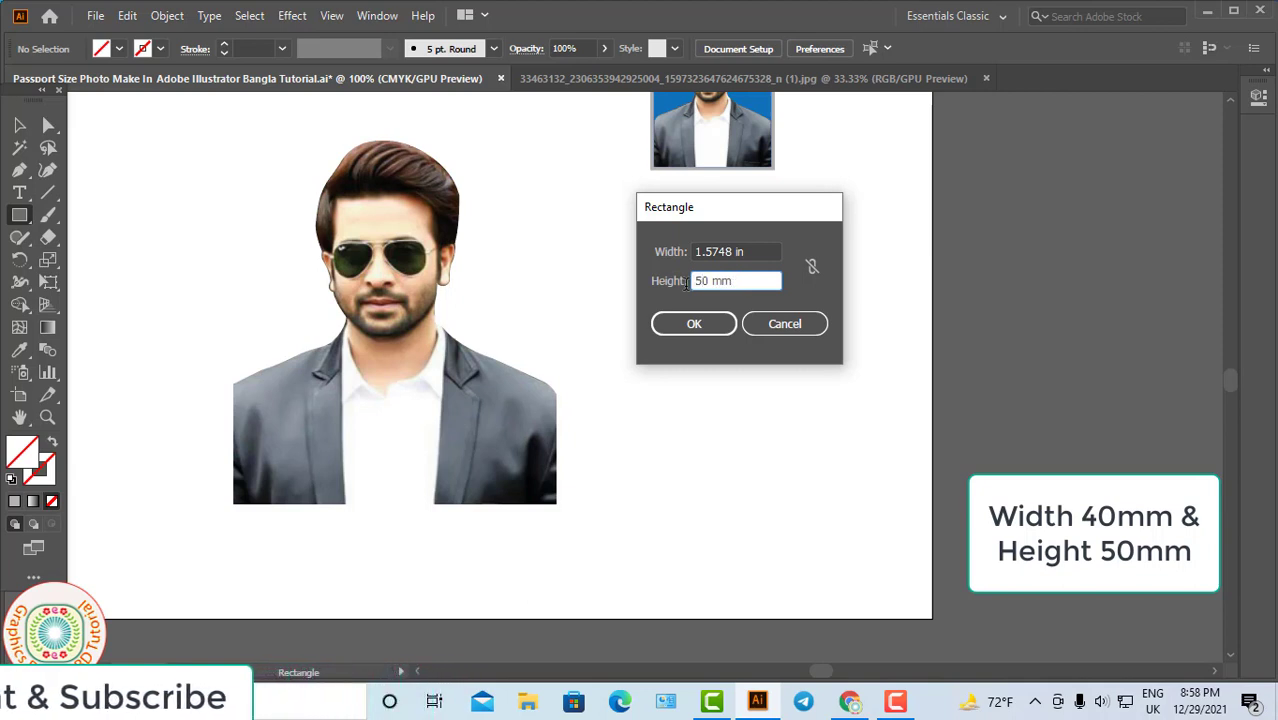
click(688, 323)
Fill the rectangle with a blue swatch and move it beside the man's head
key(v)
click(119, 49)
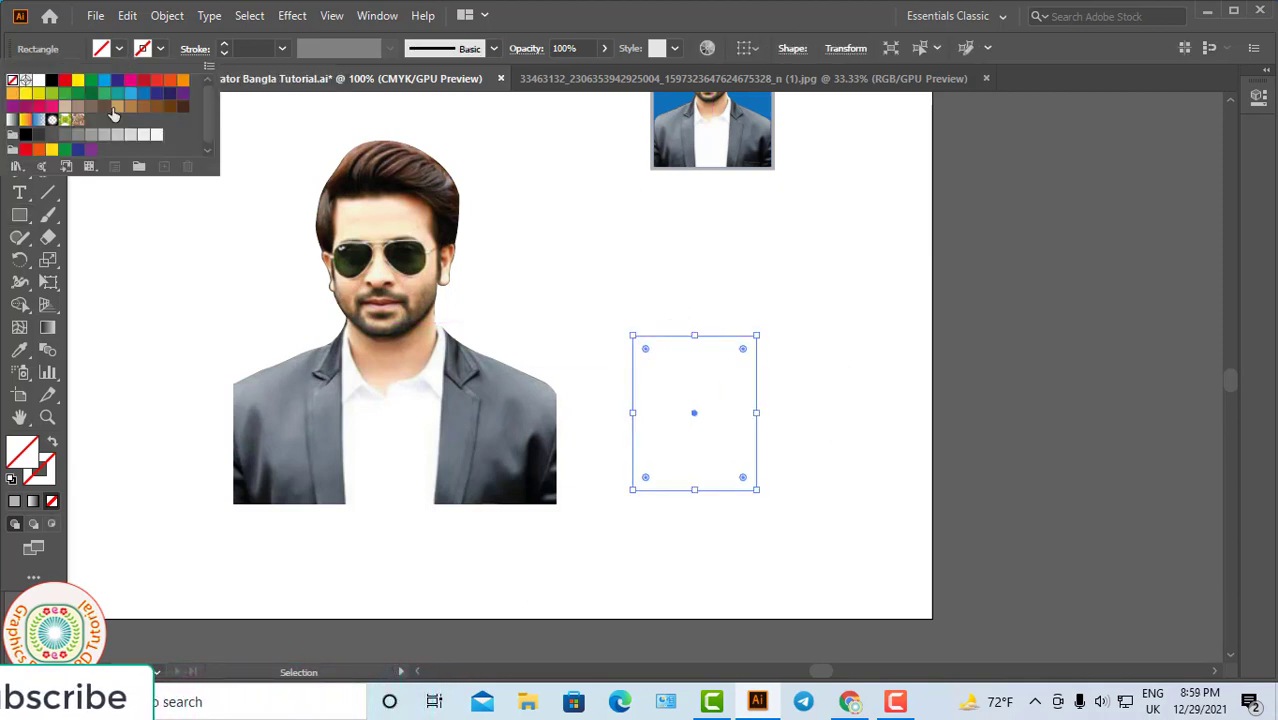
click(144, 95)
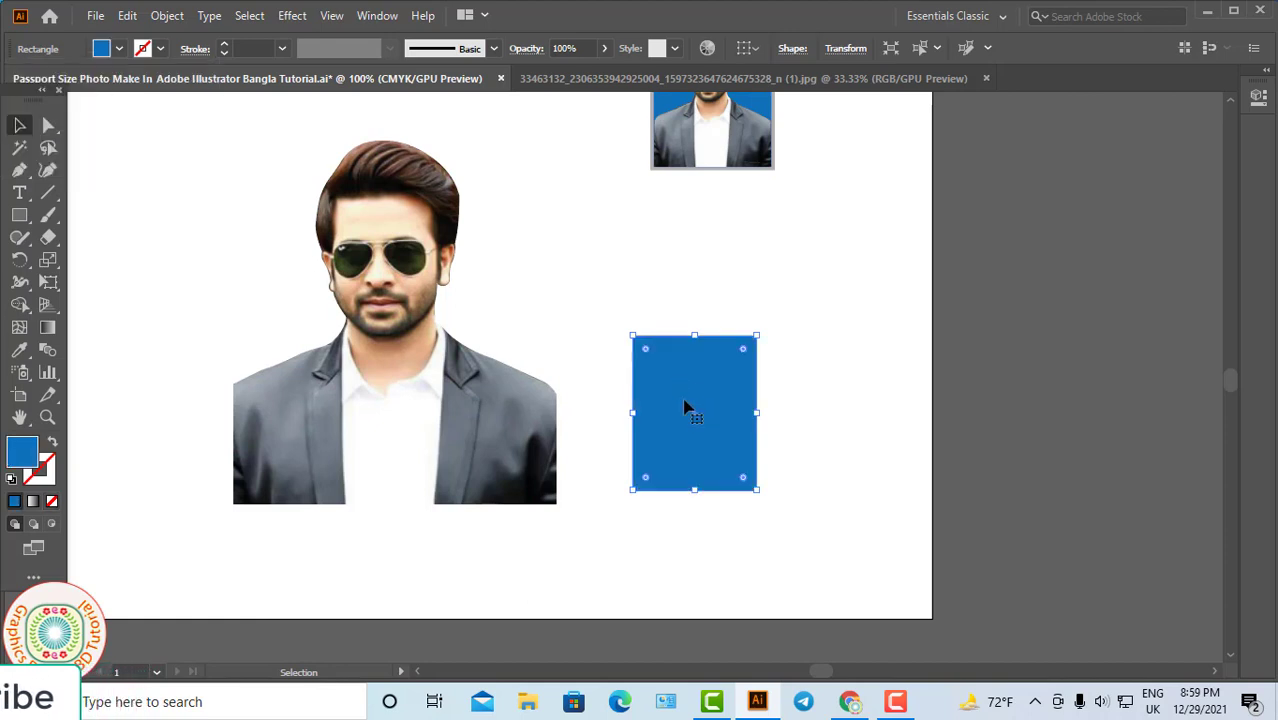
drag(685, 405, 224, 265)
Shrink the man's photo proportionally about its centre and move it onto the blue rectangle
click(418, 425)
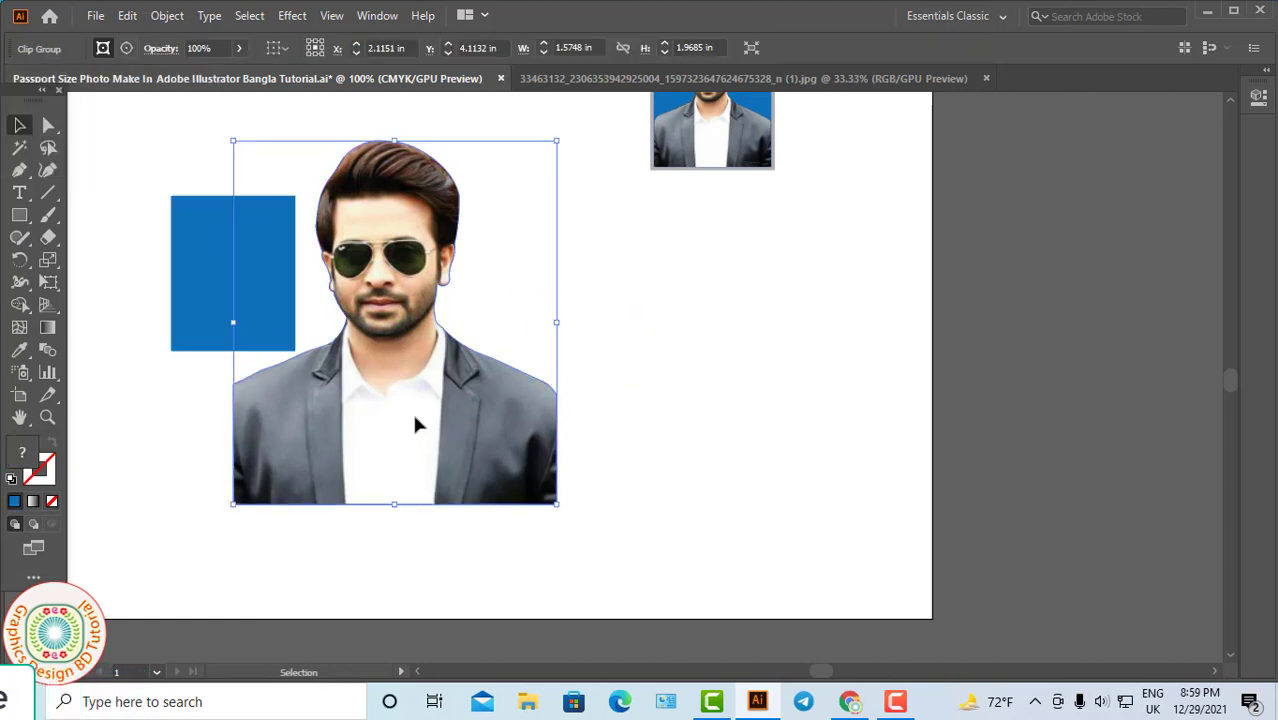
key(shift+alt)
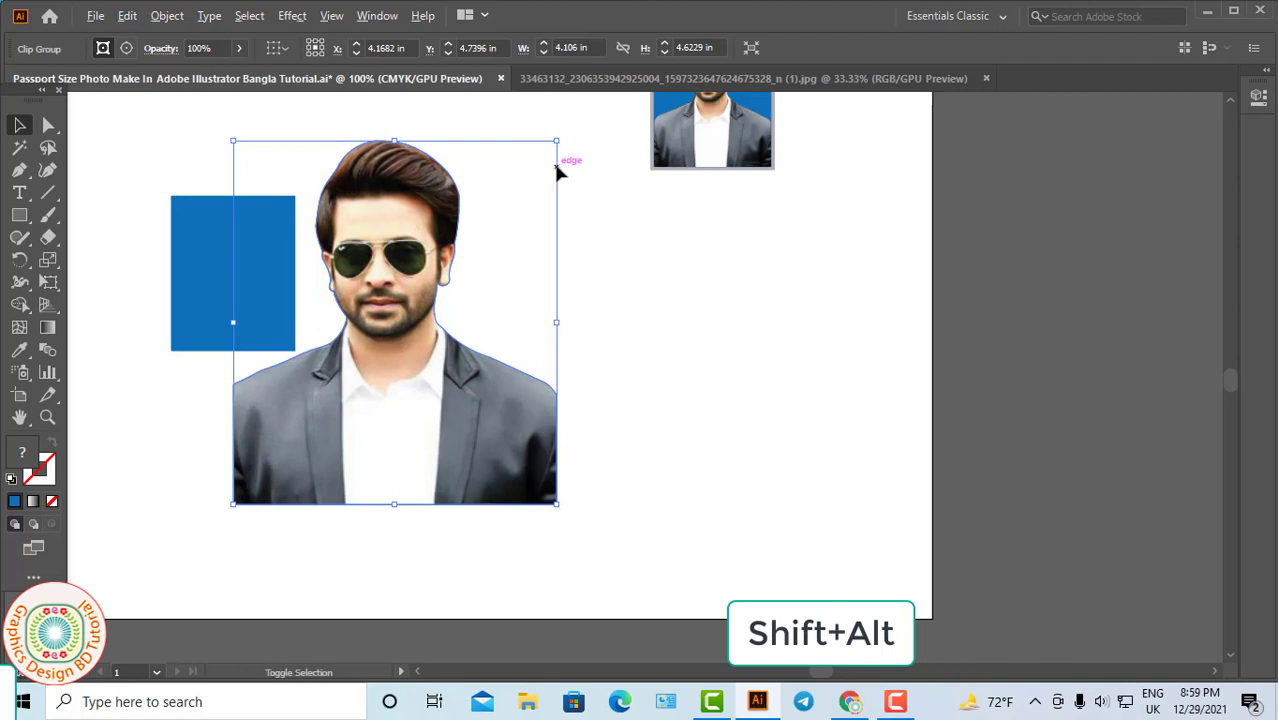
drag(556, 142, 456, 254)
drag(355, 341, 260, 309)
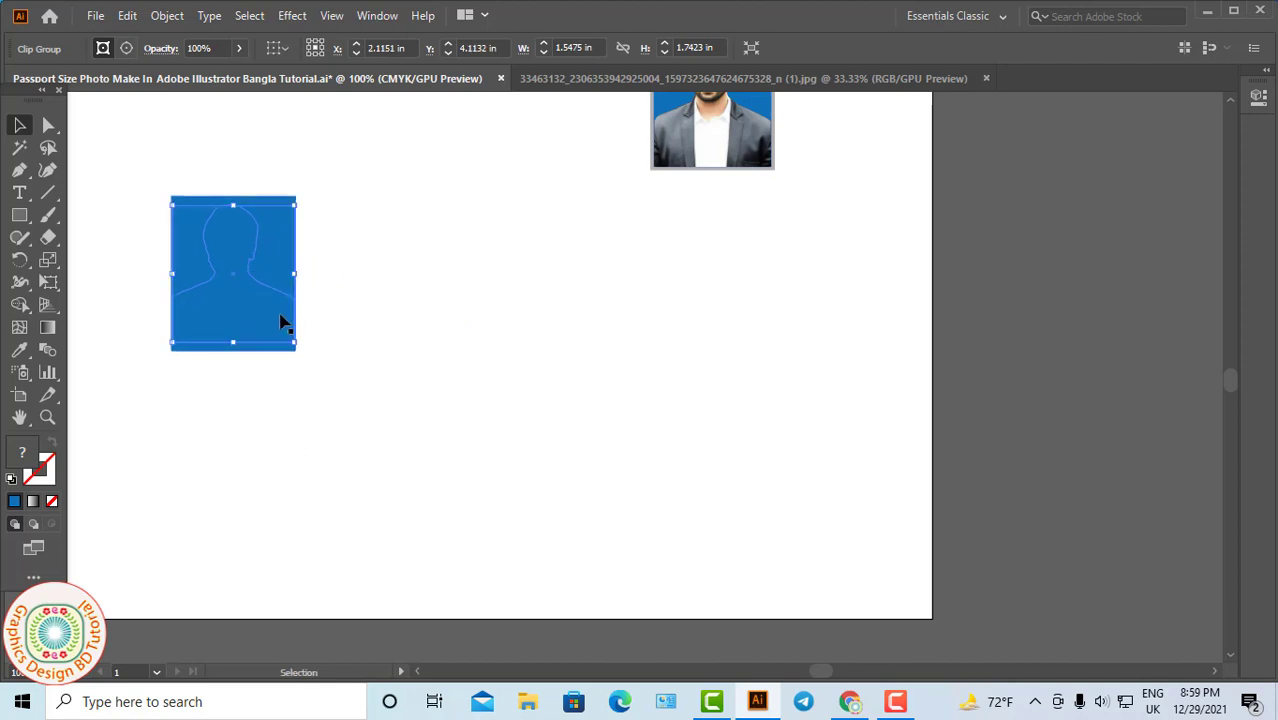
Send the blue rectangle to the back and nudge it into place behind the photo
drag(263, 337, 273, 366)
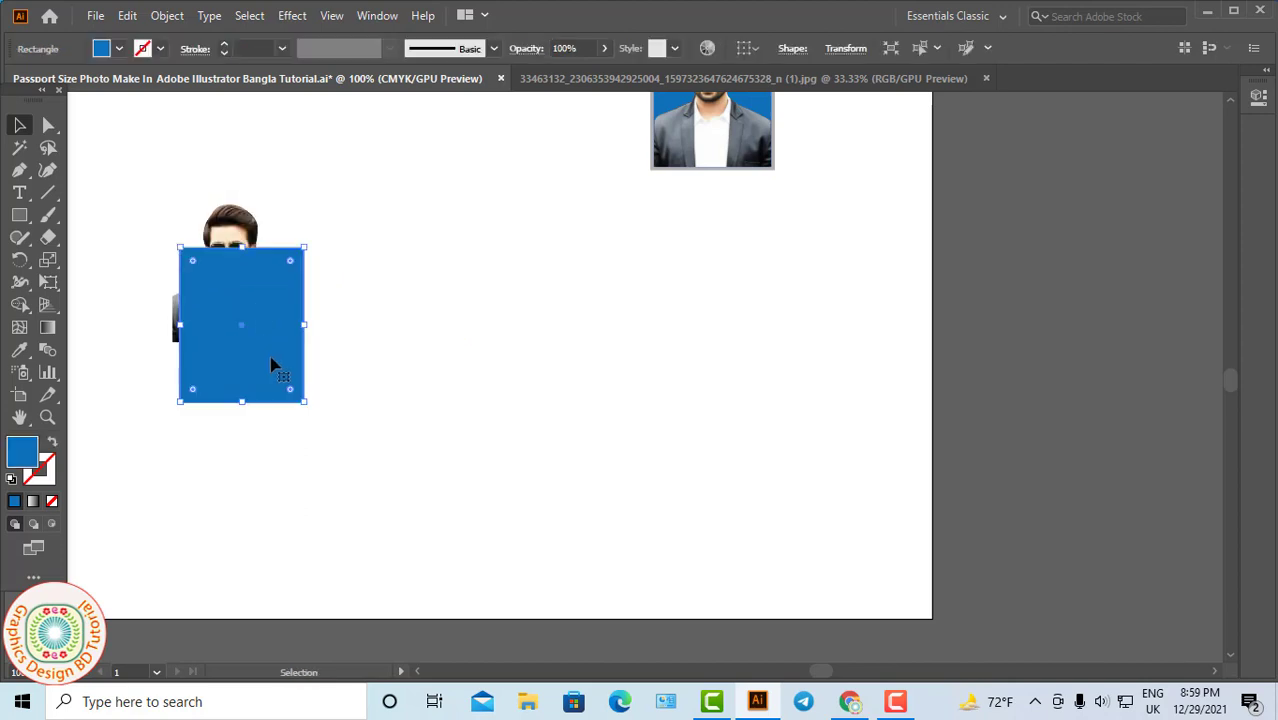
right_click(268, 352)
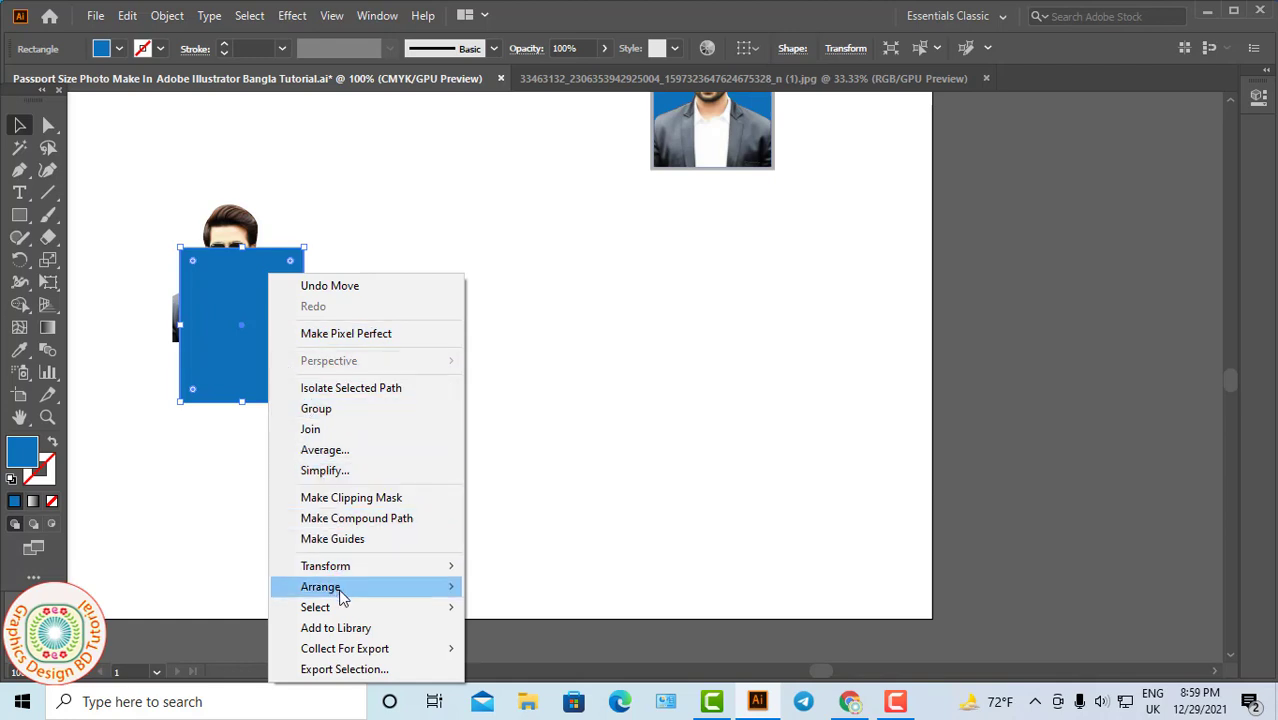
mouse_move(321, 587)
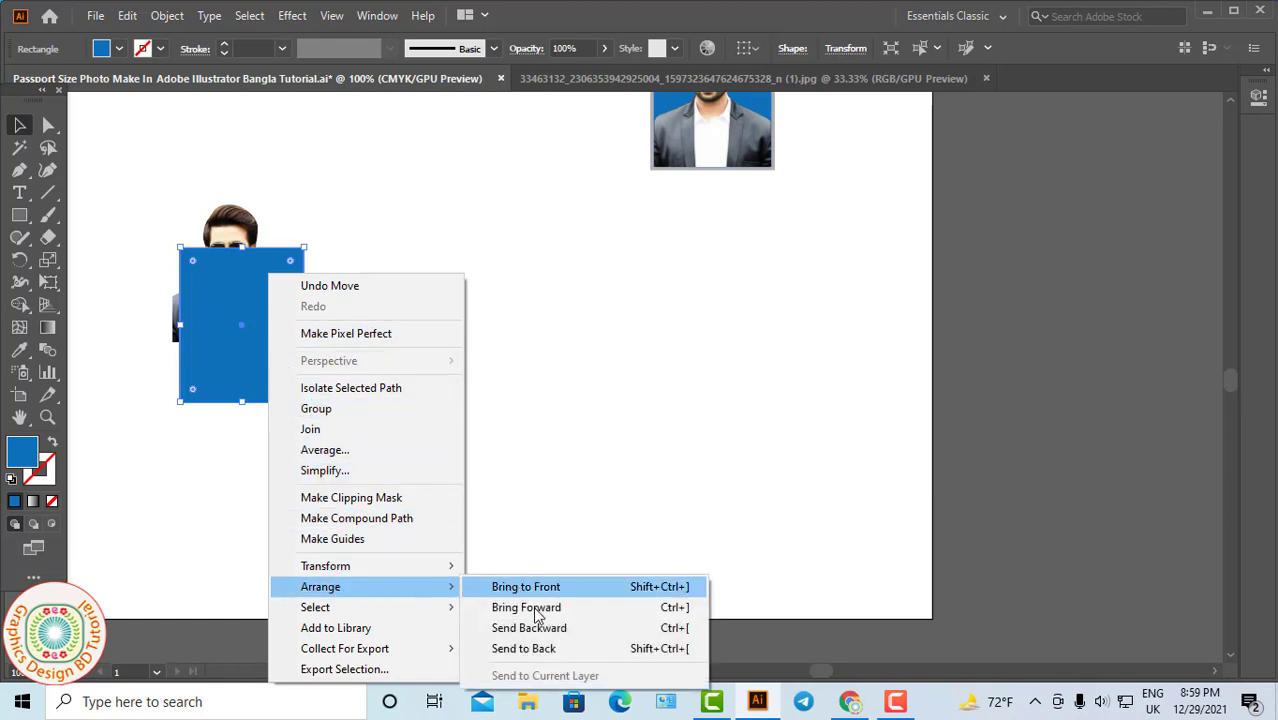
click(540, 649)
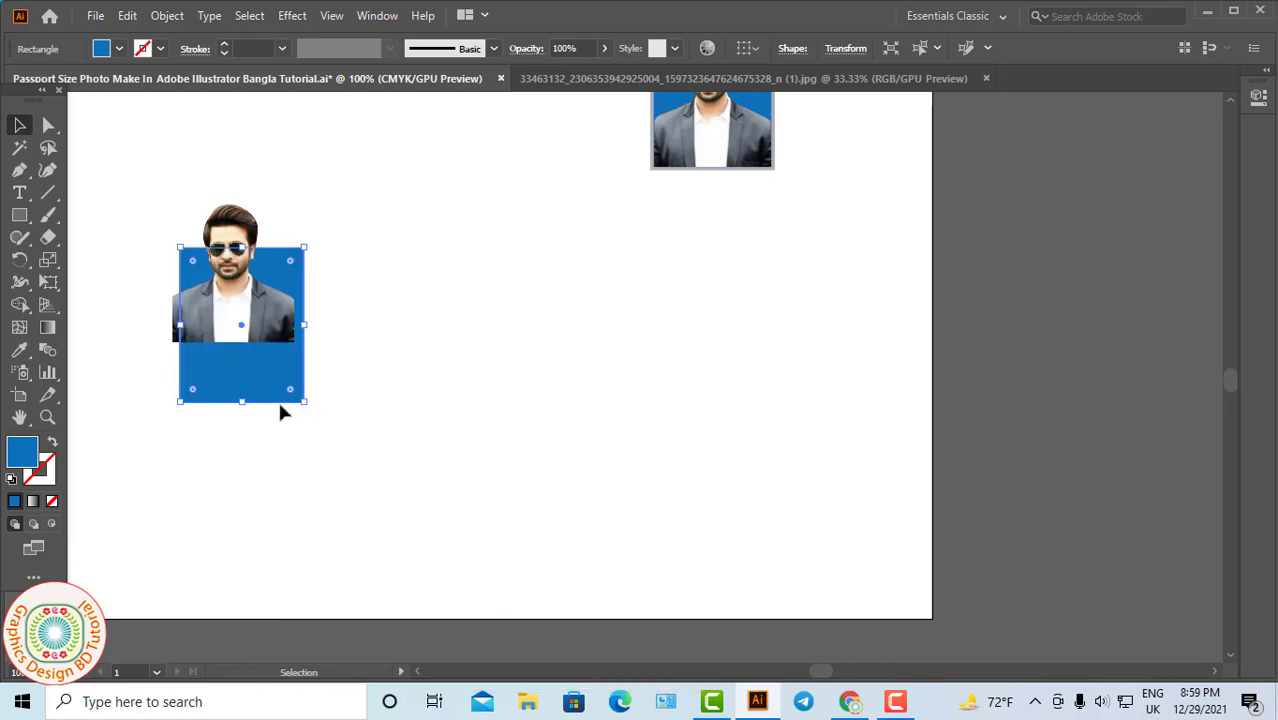
drag(280, 406, 266, 386)
ctrl+click(610, 330)
Stretch the photo's top to the background's top and narrow its right side with Free Transform
drag(542, 528, 533, 560)
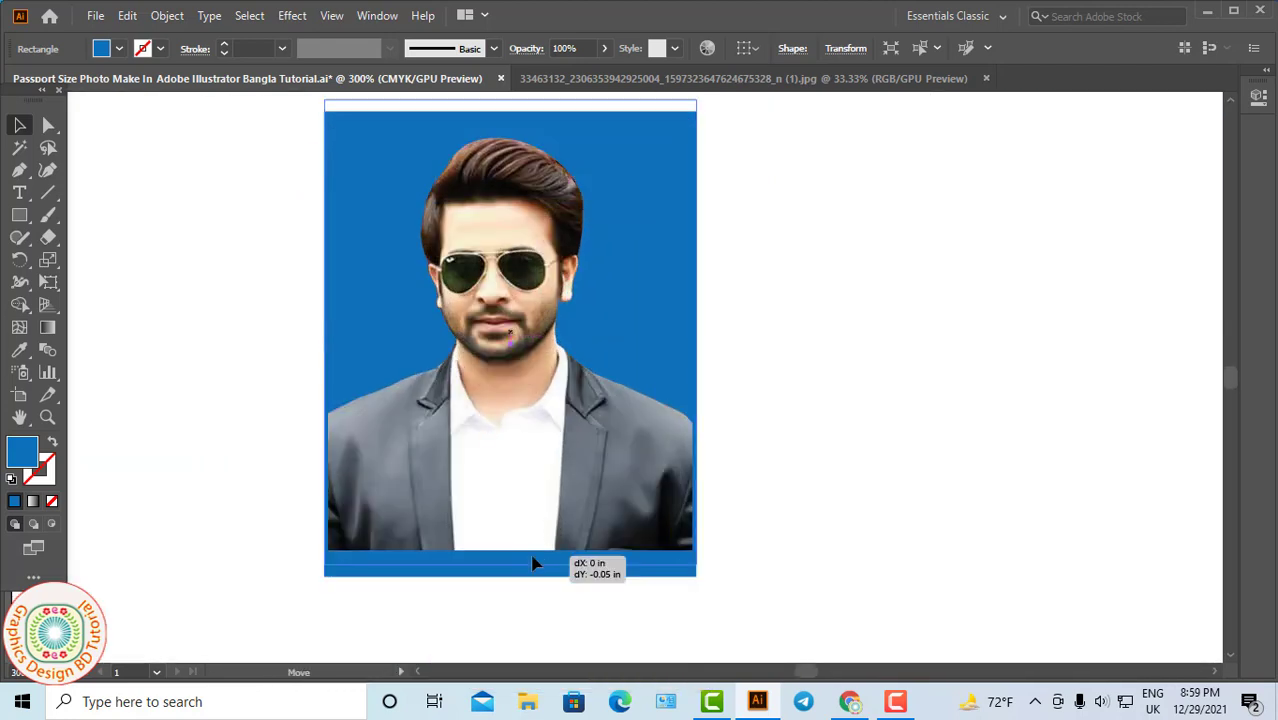
key(ctrl+7)
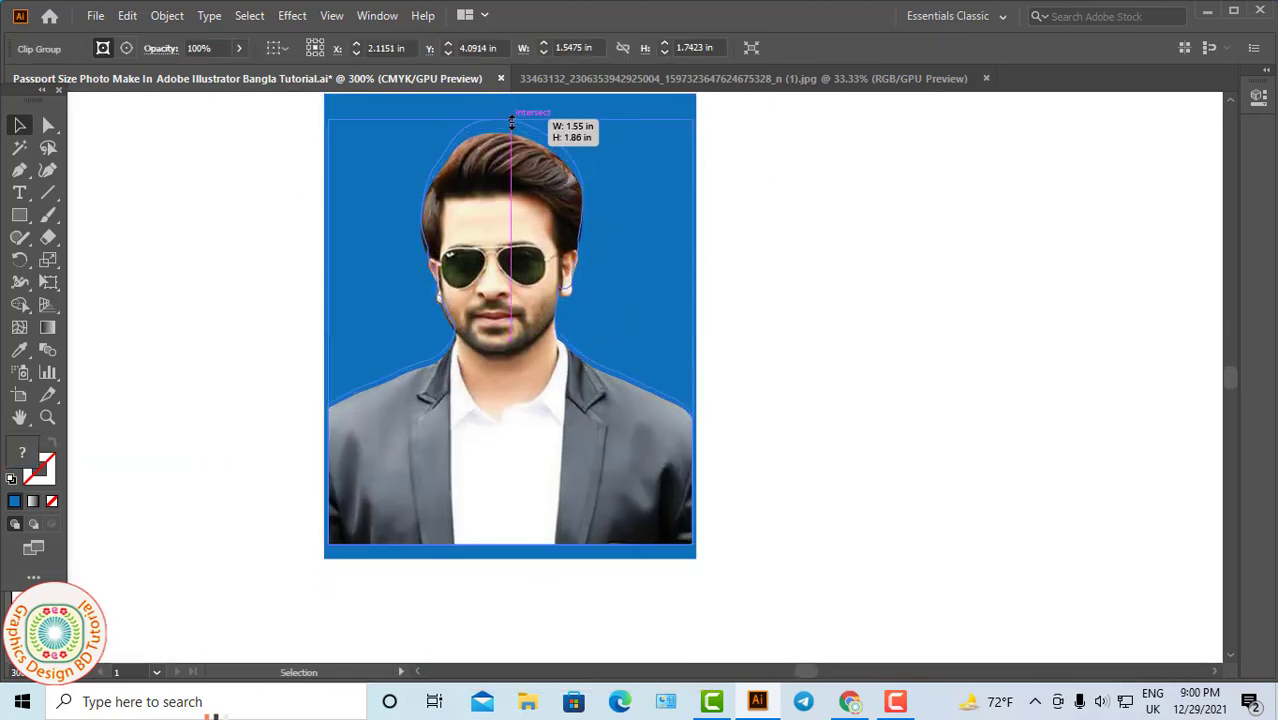
drag(510, 131, 510, 119)
click(50, 284)
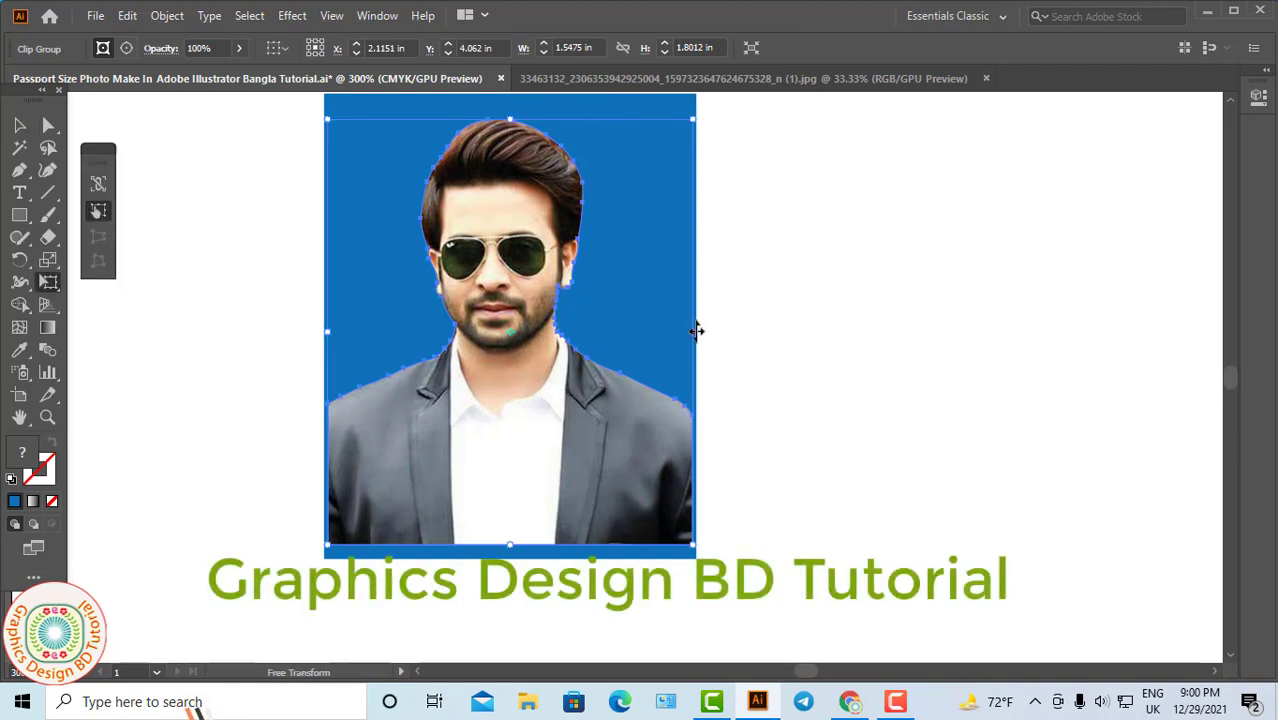
drag(690, 331, 686, 333)
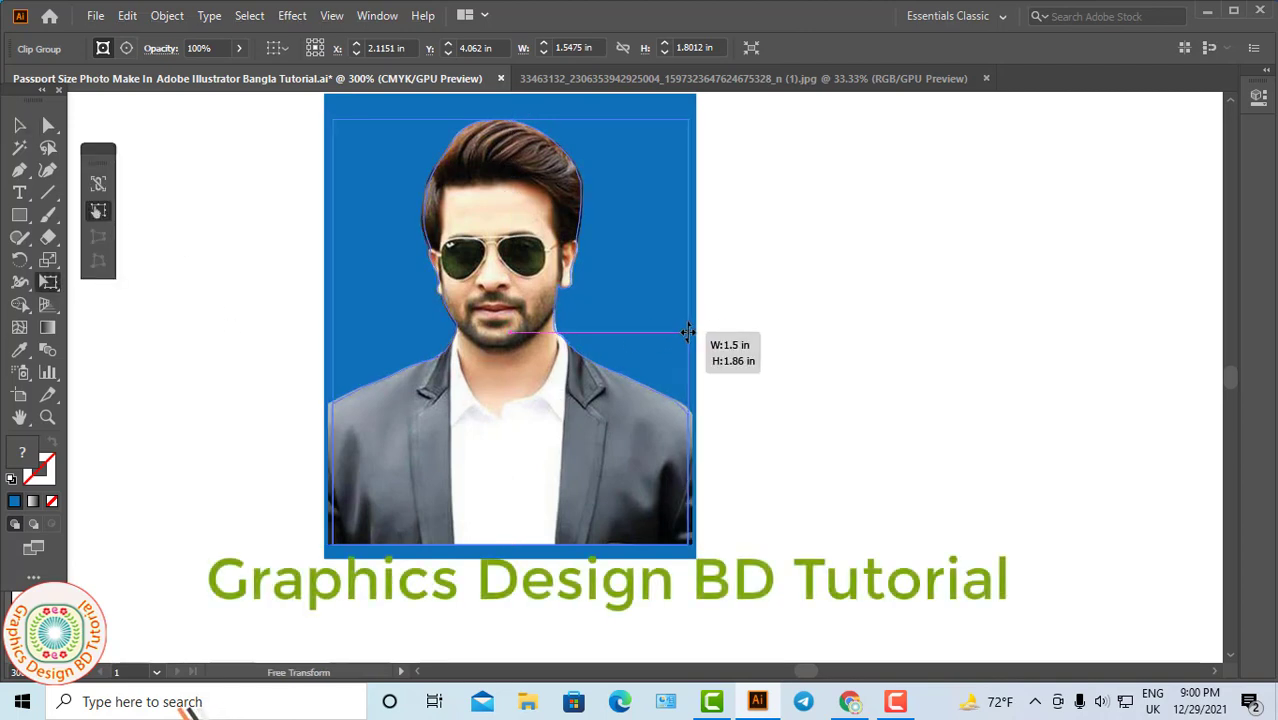
key(v)
click(465, 563)
click(496, 523)
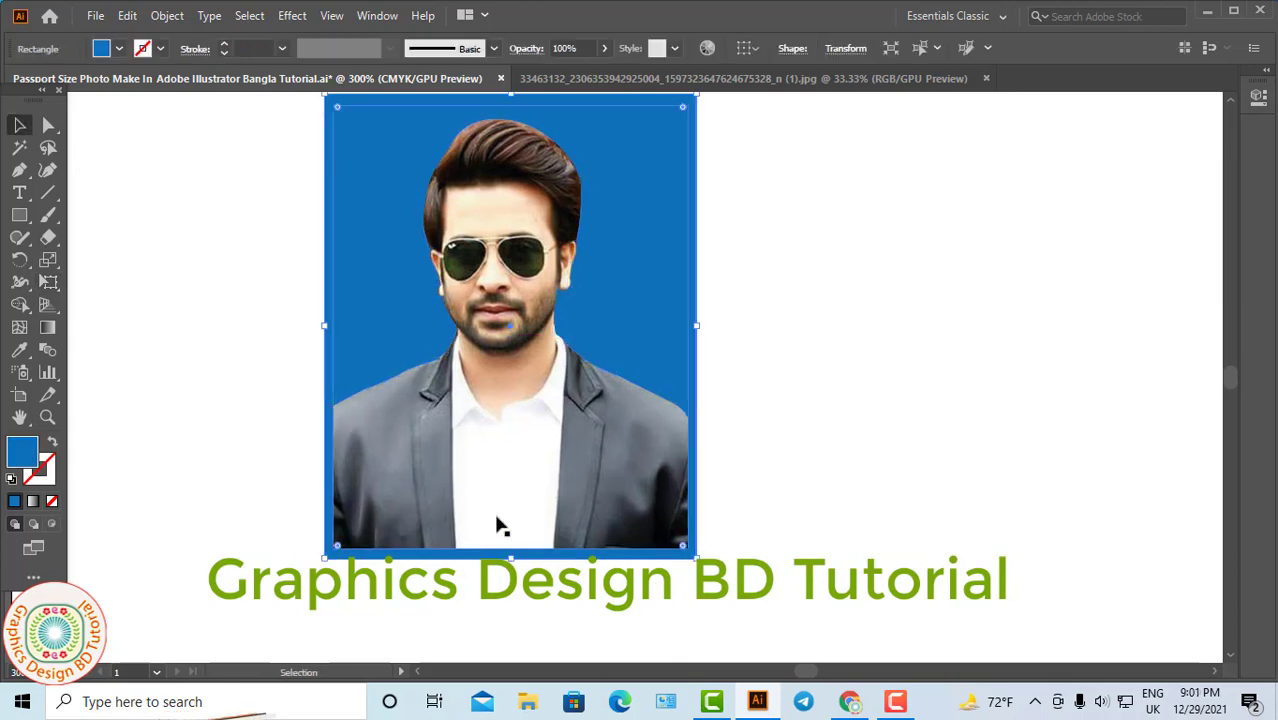
Offset the blue rectangle's path by -0.04, expand the result, and reselect the background rectangle
click(167, 16)
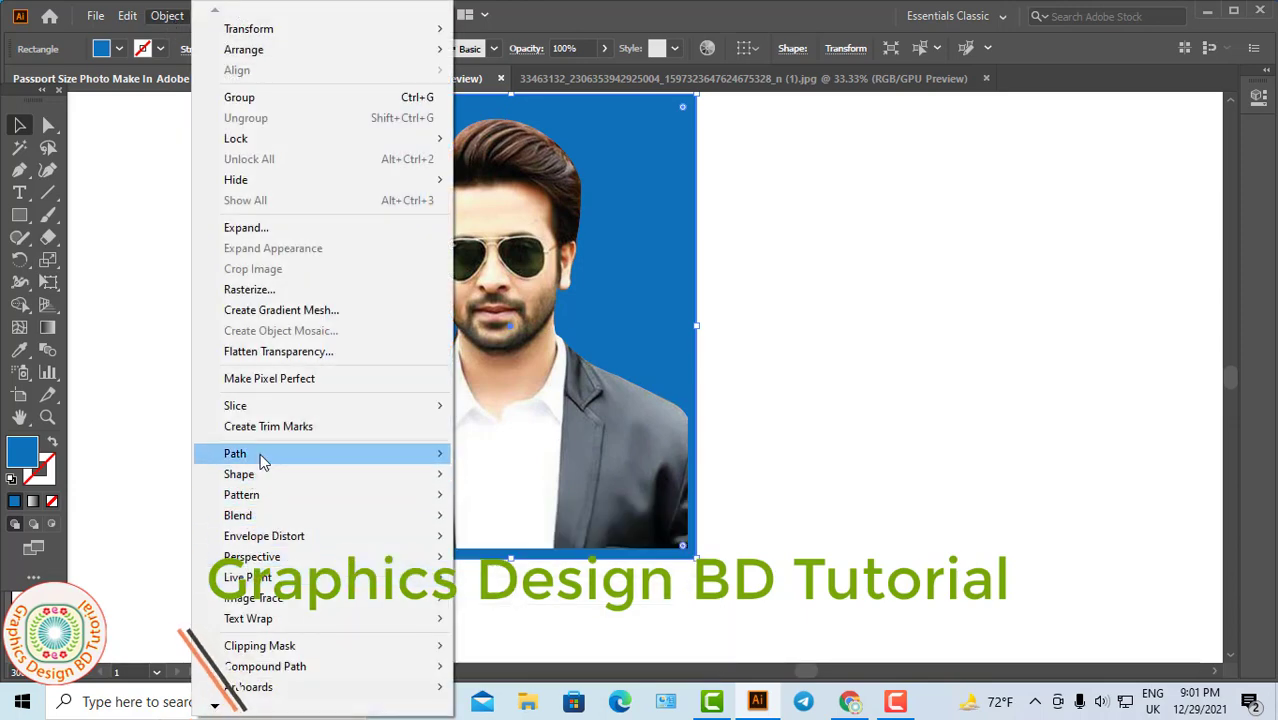
mouse_move(235, 453)
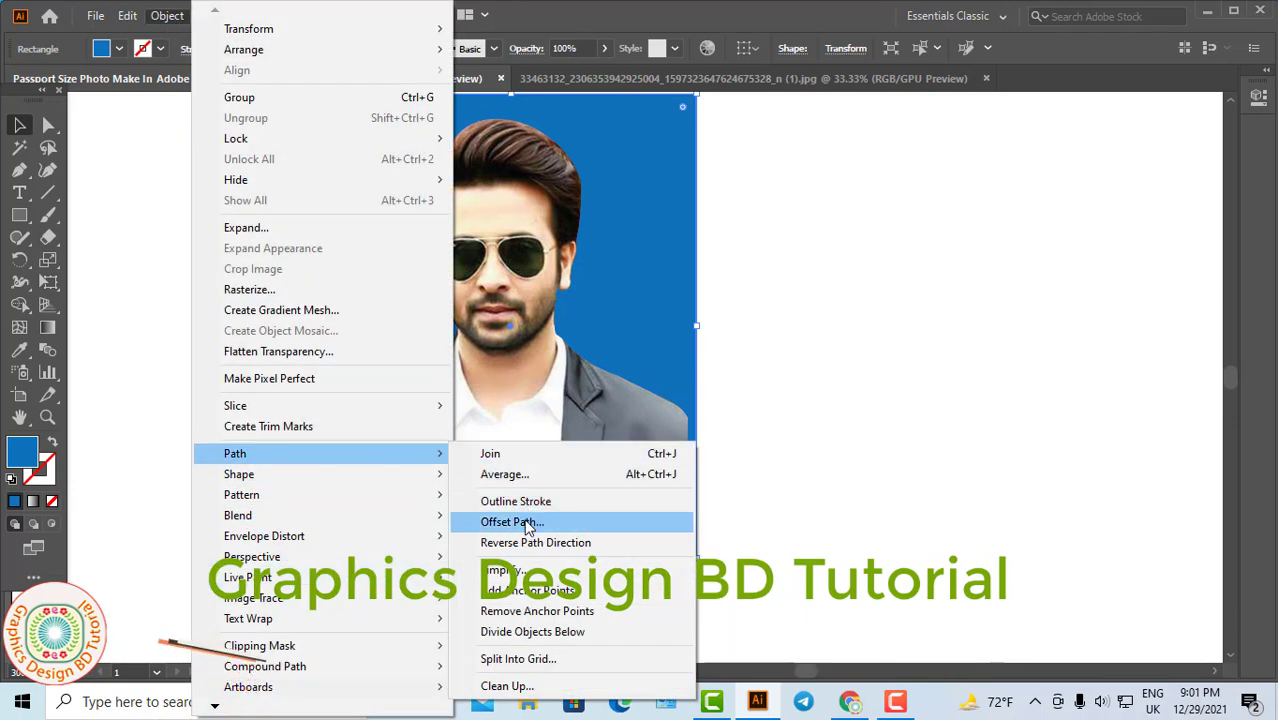
click(512, 521)
text(-.04)
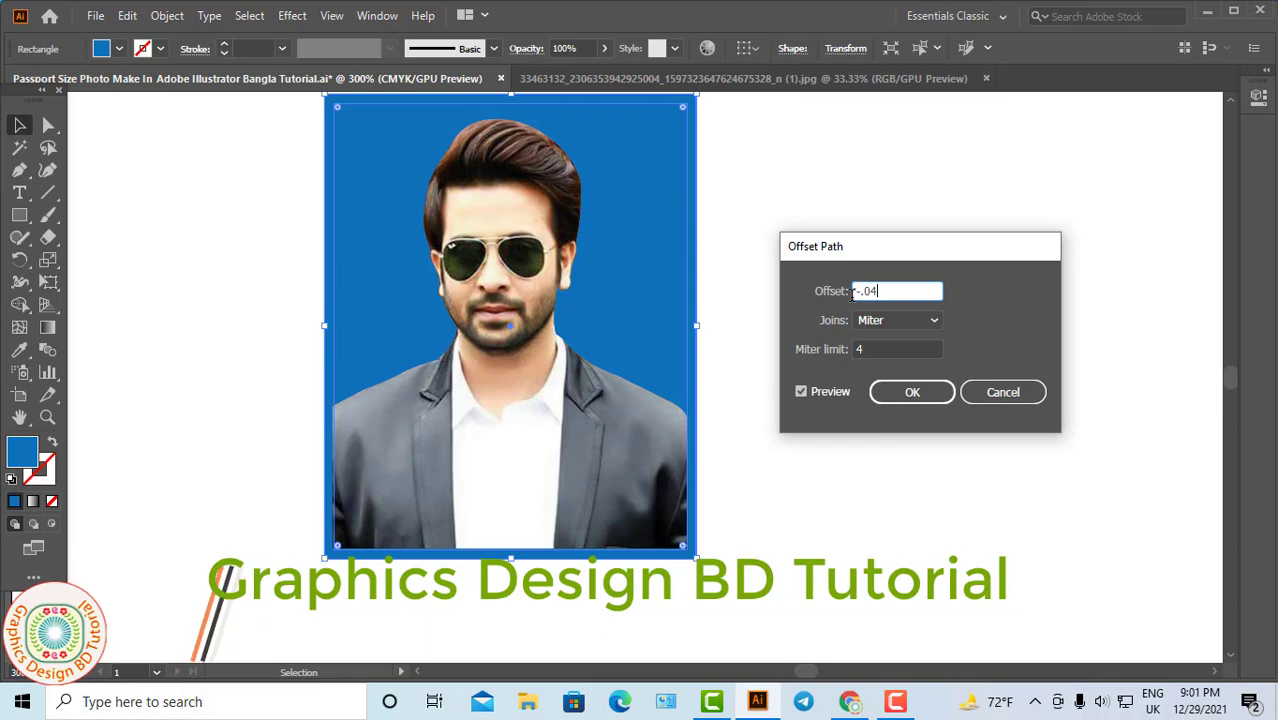
click(907, 391)
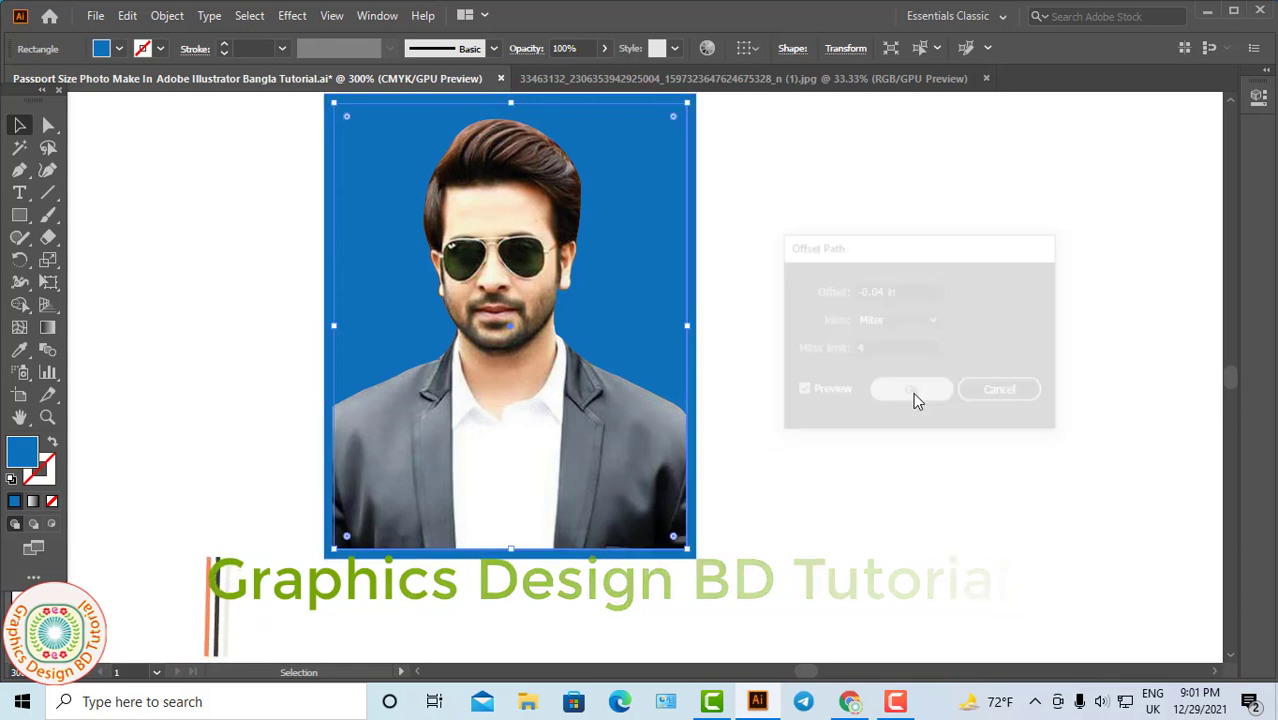
click(158, 18)
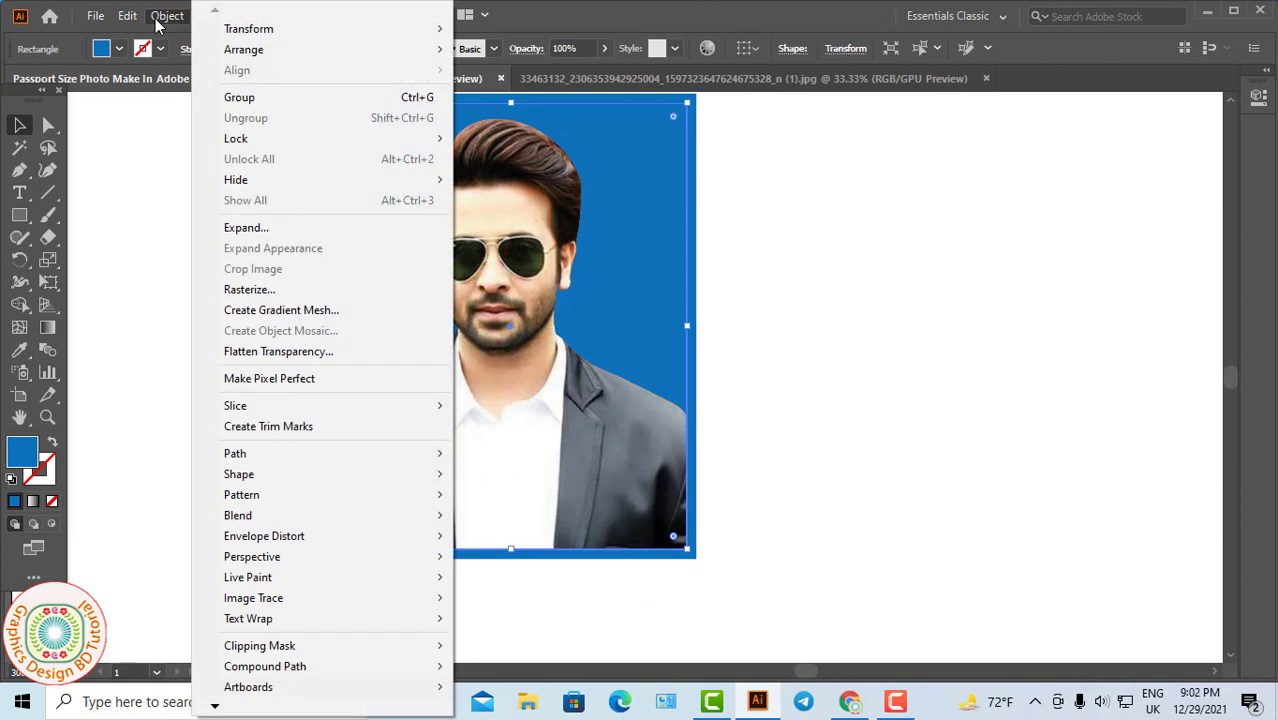
click(246, 227)
click(301, 149)
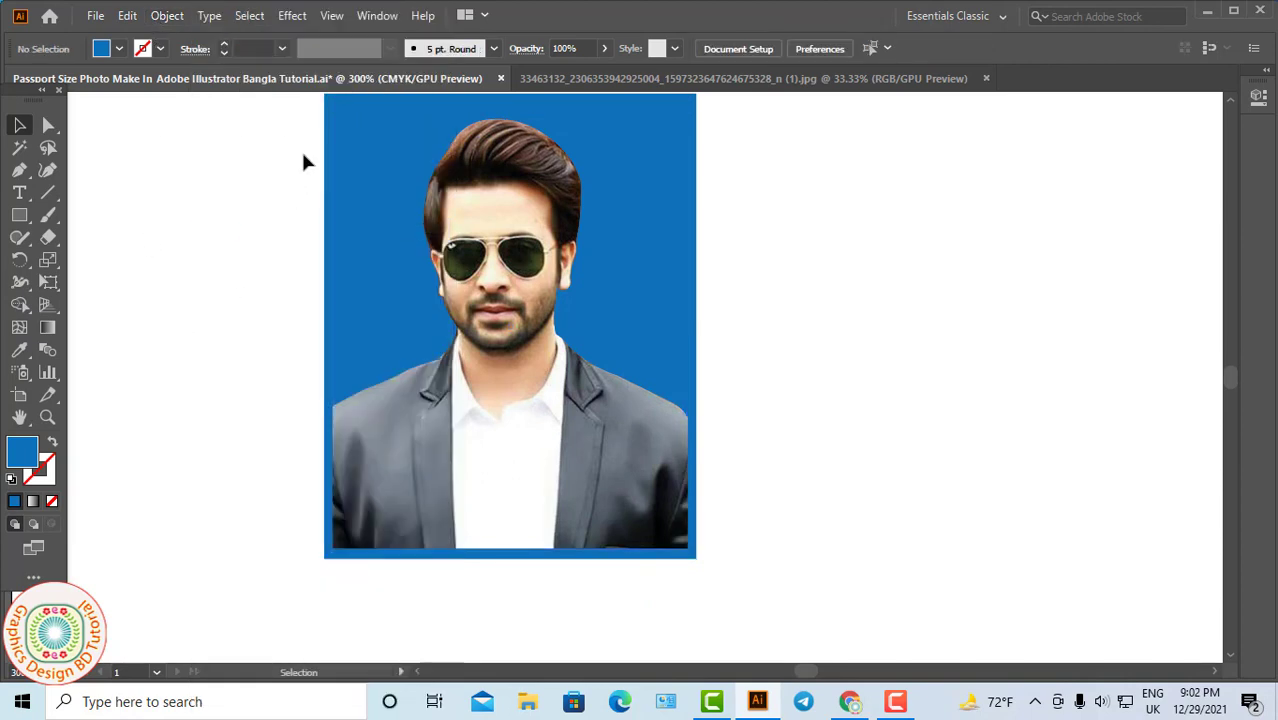
click(333, 105)
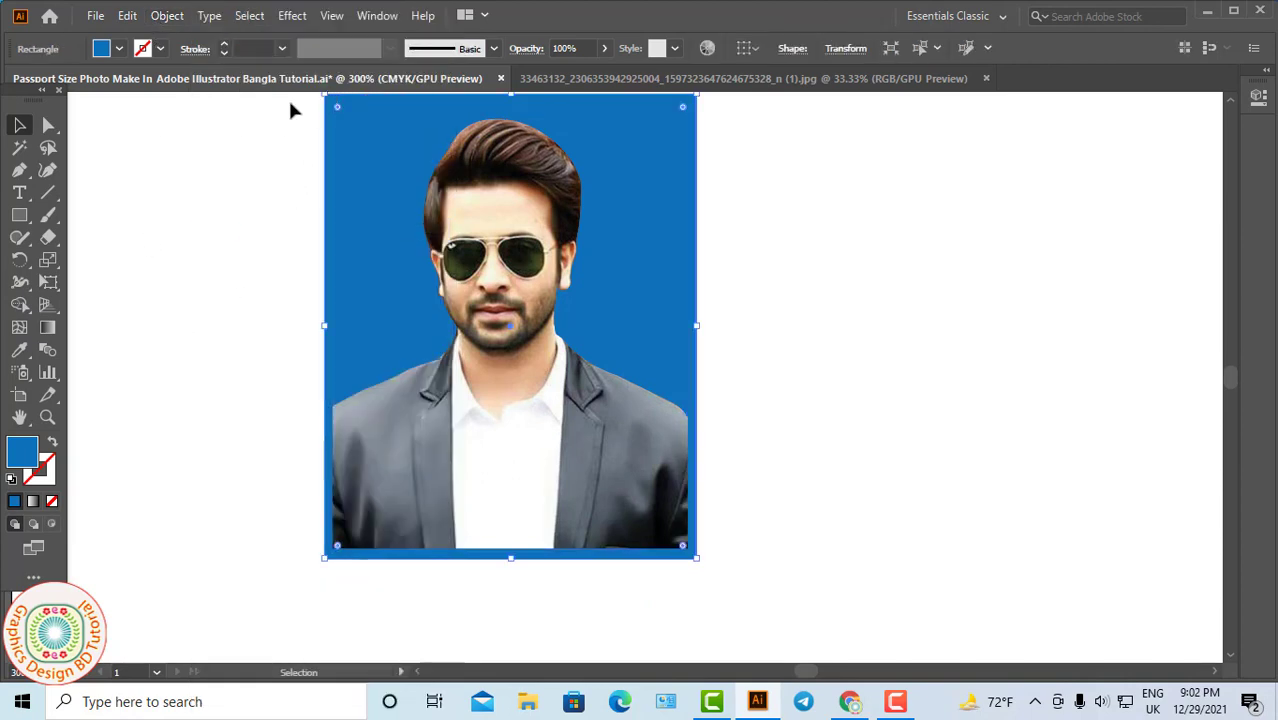
Fill the backing rectangle with C0 M0 Y0 K40 grey and fit the photo's bottom edge inside it
click(120, 49)
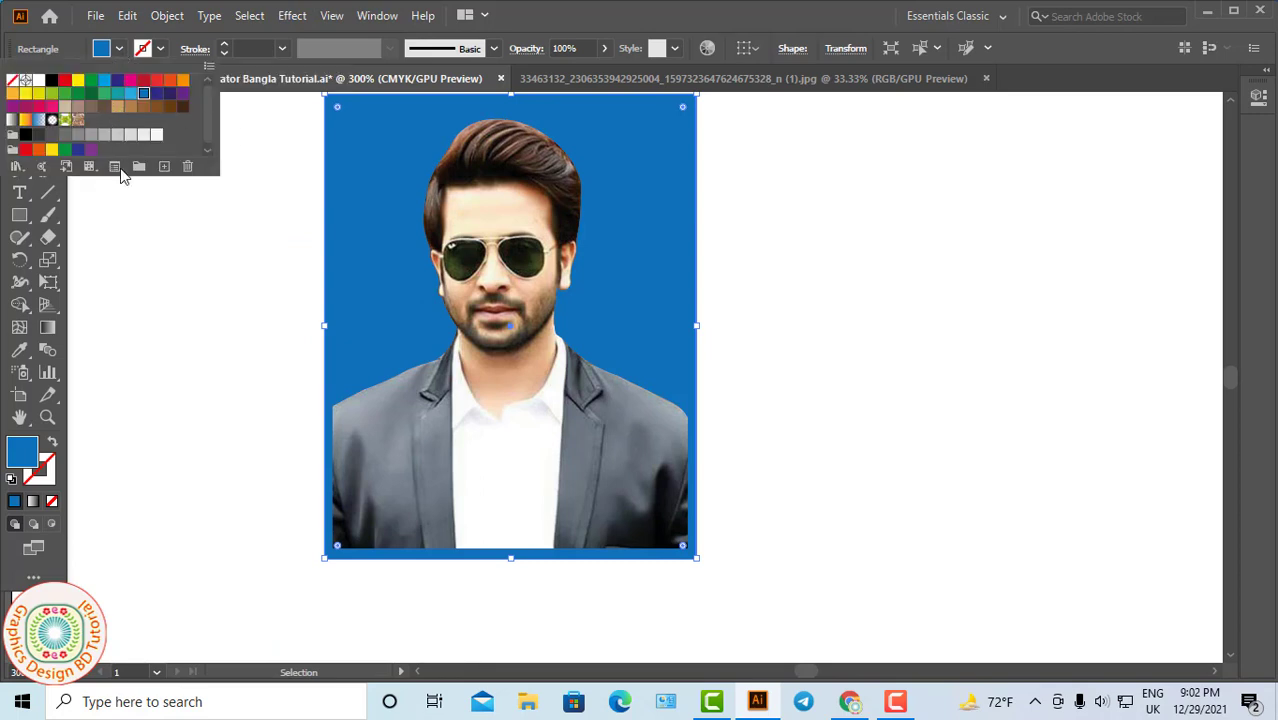
click(105, 136)
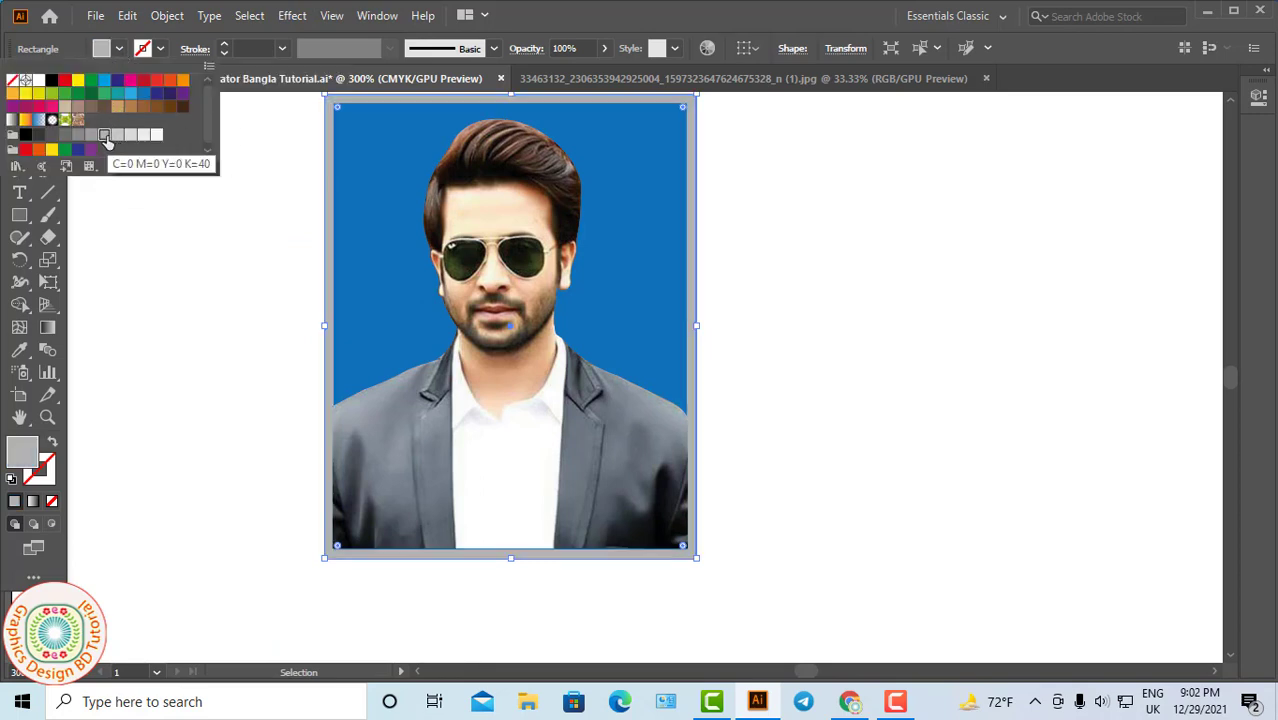
click(542, 522)
click(598, 380)
click(586, 416)
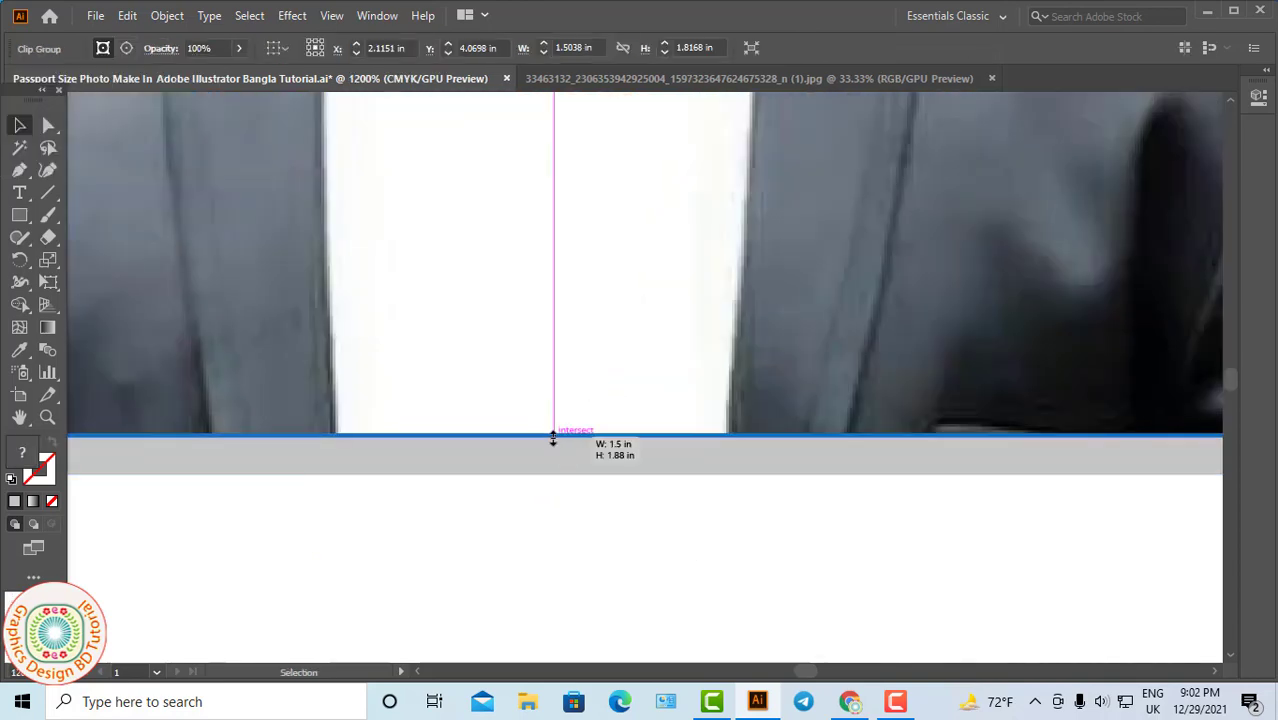
click(577, 534)
Trim the photo's top edge to sit inside the grey border
key(ctrl+minus)
key(ctrl+minus)
key(ctrl+minus)
scroll(595, 572, up, 2)
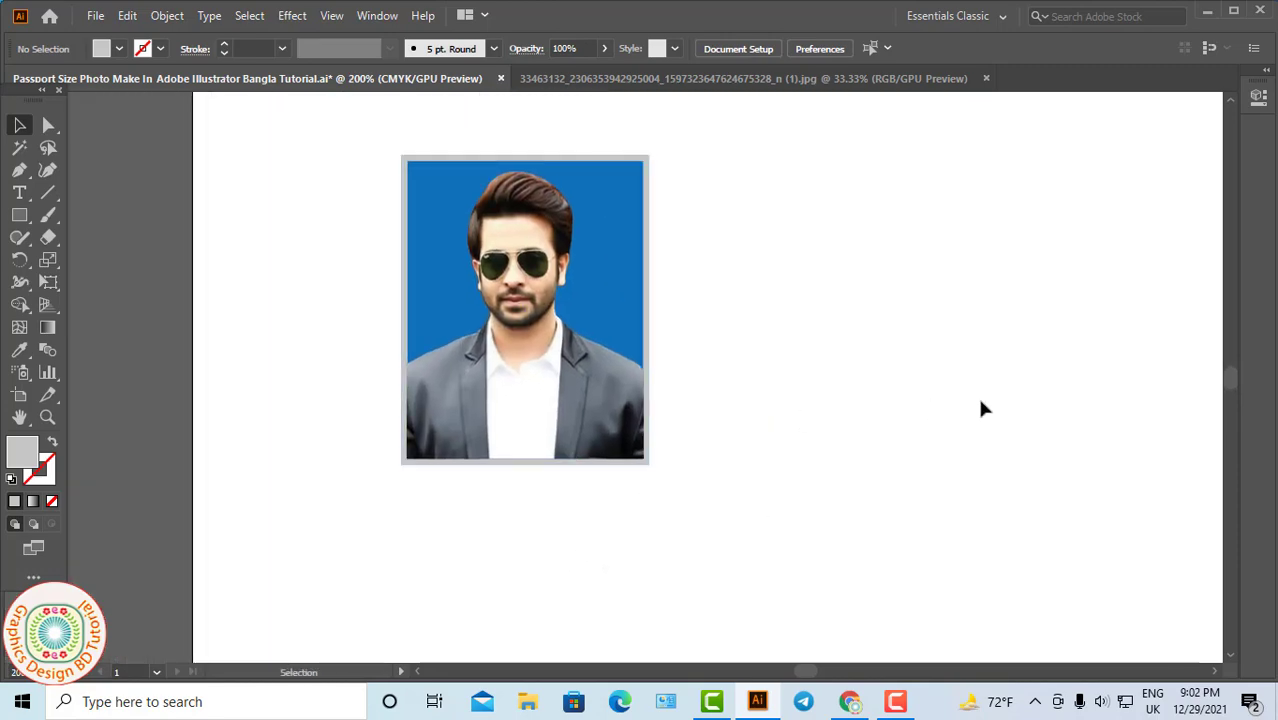
click(535, 178)
key(ctrl+plus)
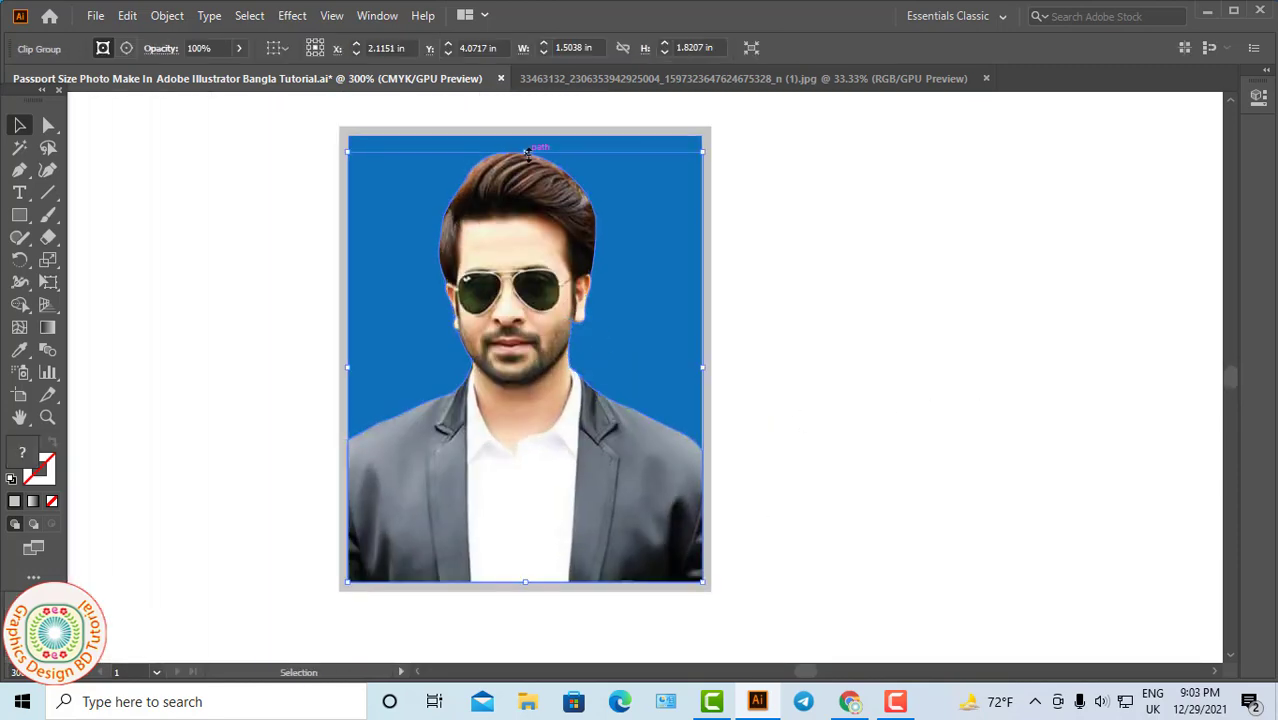
click(843, 258)
Delete the stray extra copy of the photo
key(ctrl+minus)
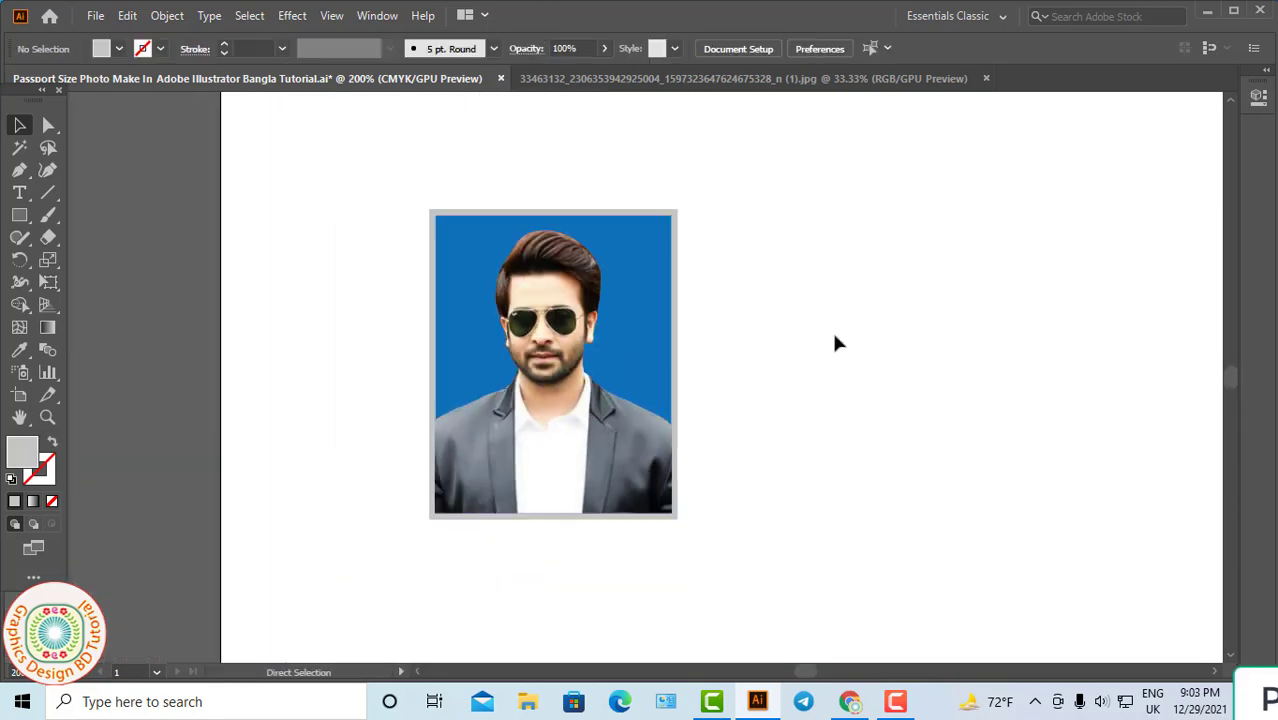
key(ctrl+minus)
drag(831, 329, 630, 399)
key(Delete)
Group the photo with its grey border and copy the group to the clipboard
scroll(528, 565, down, 2)
click(400, 390)
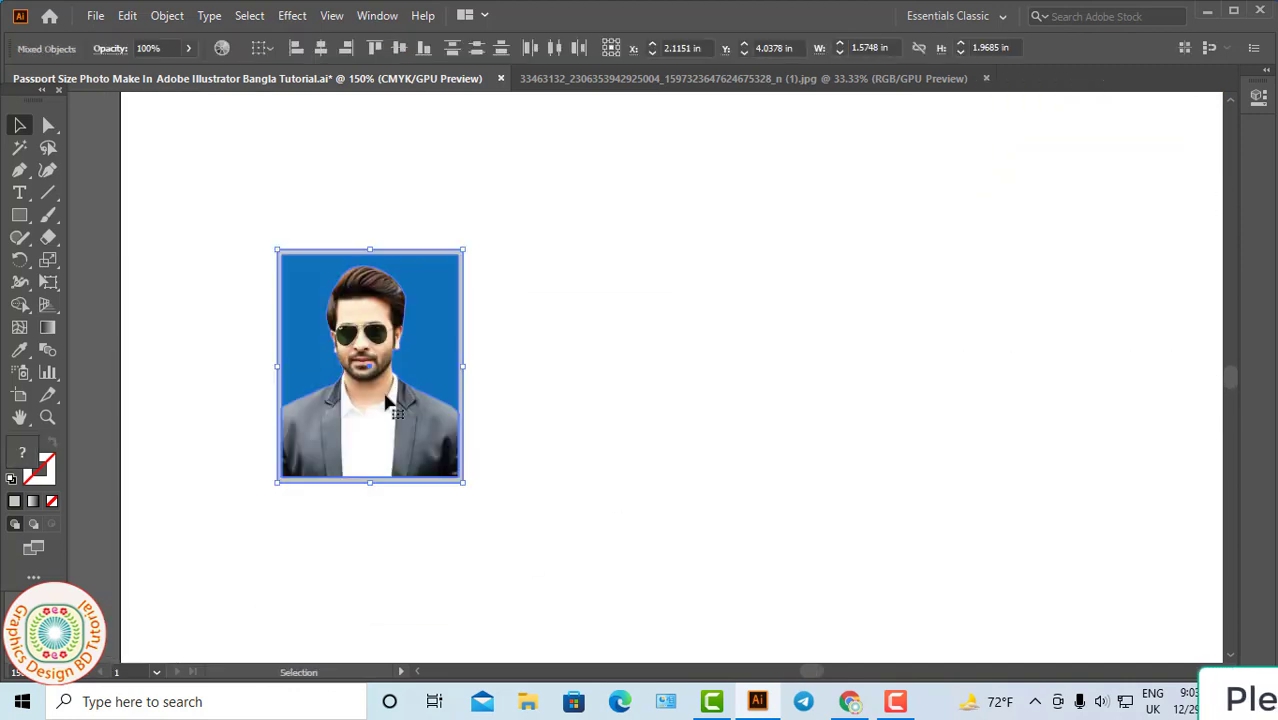
right_click(400, 390)
click(465, 236)
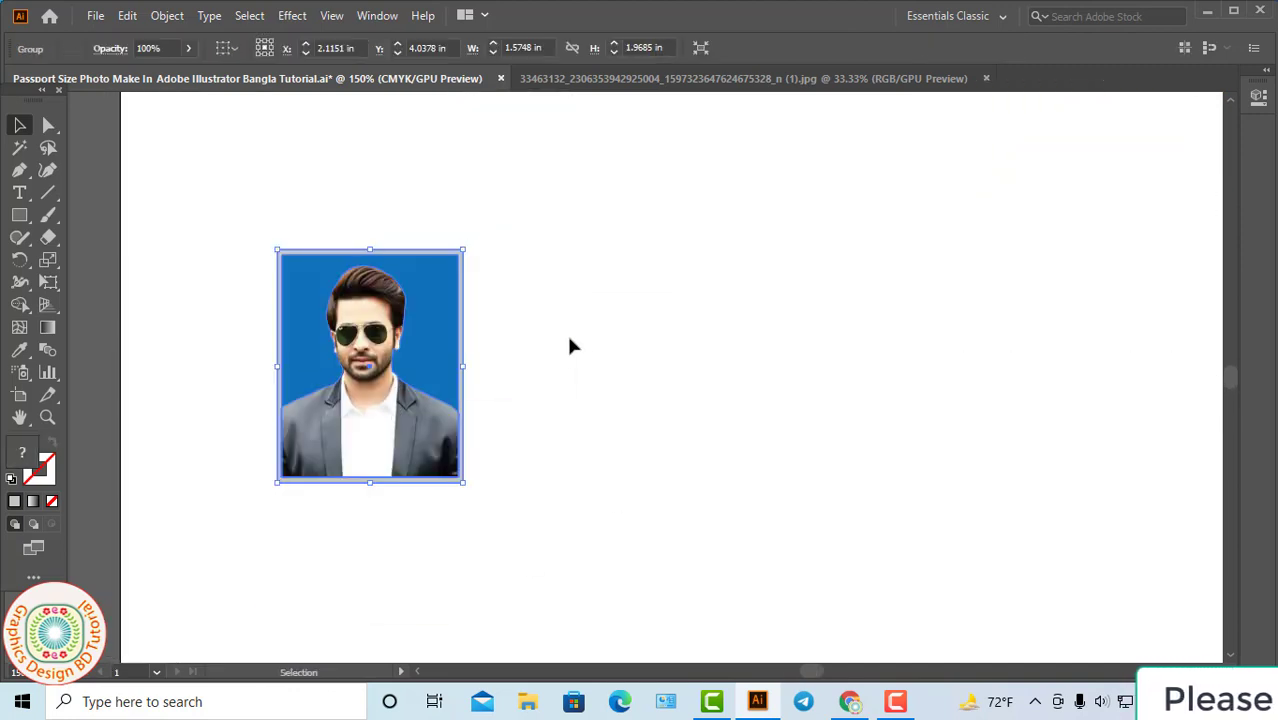
click(127, 15)
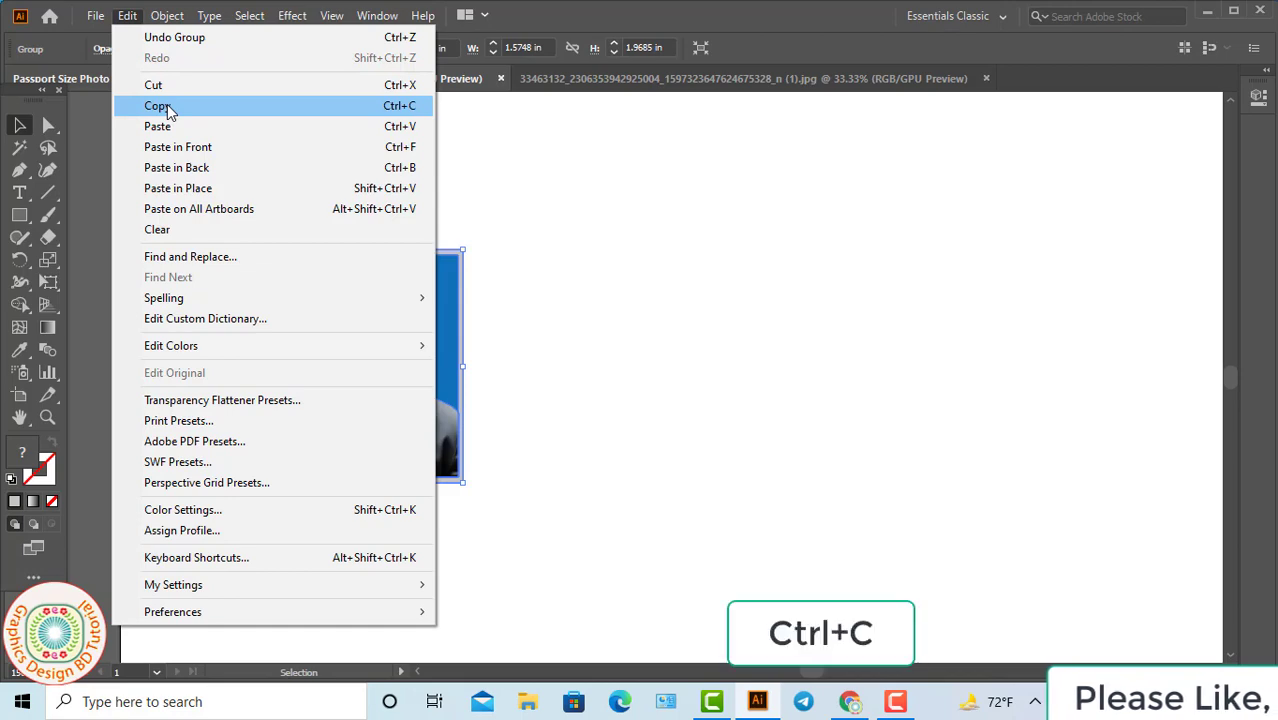
click(163, 106)
click(95, 15)
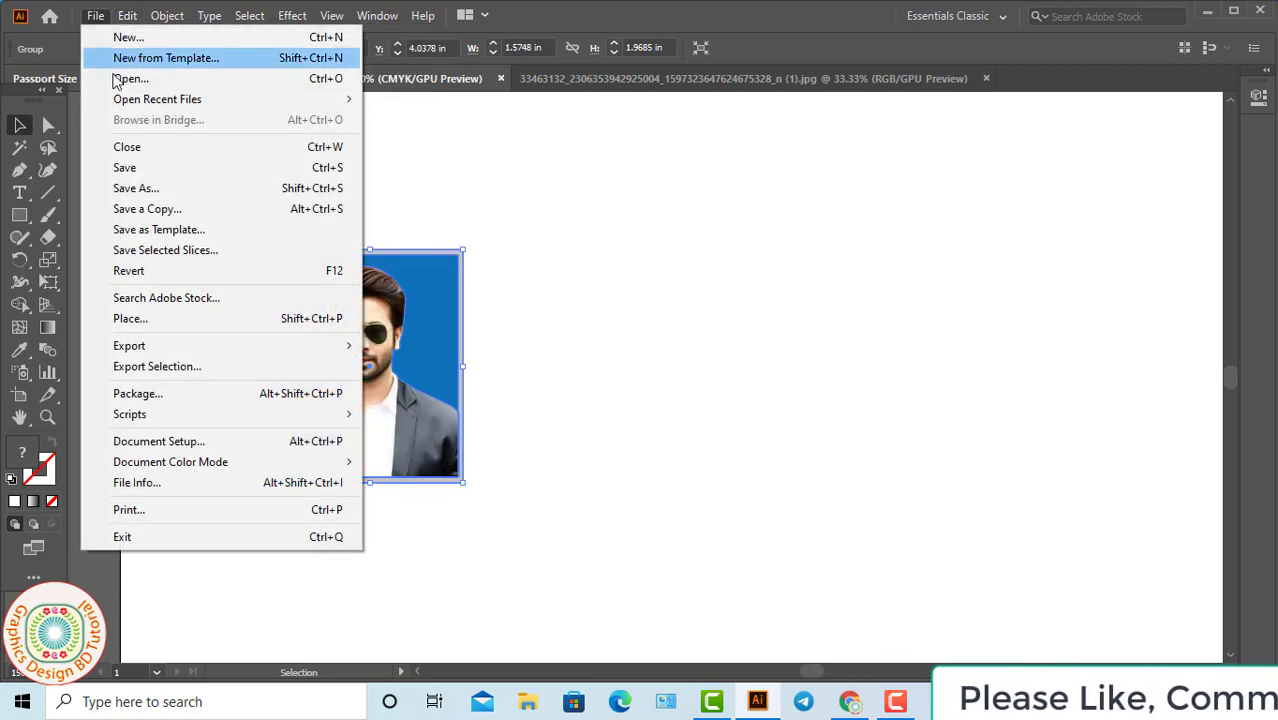
Create a new Letter-size document in portrait orientation
click(128, 37)
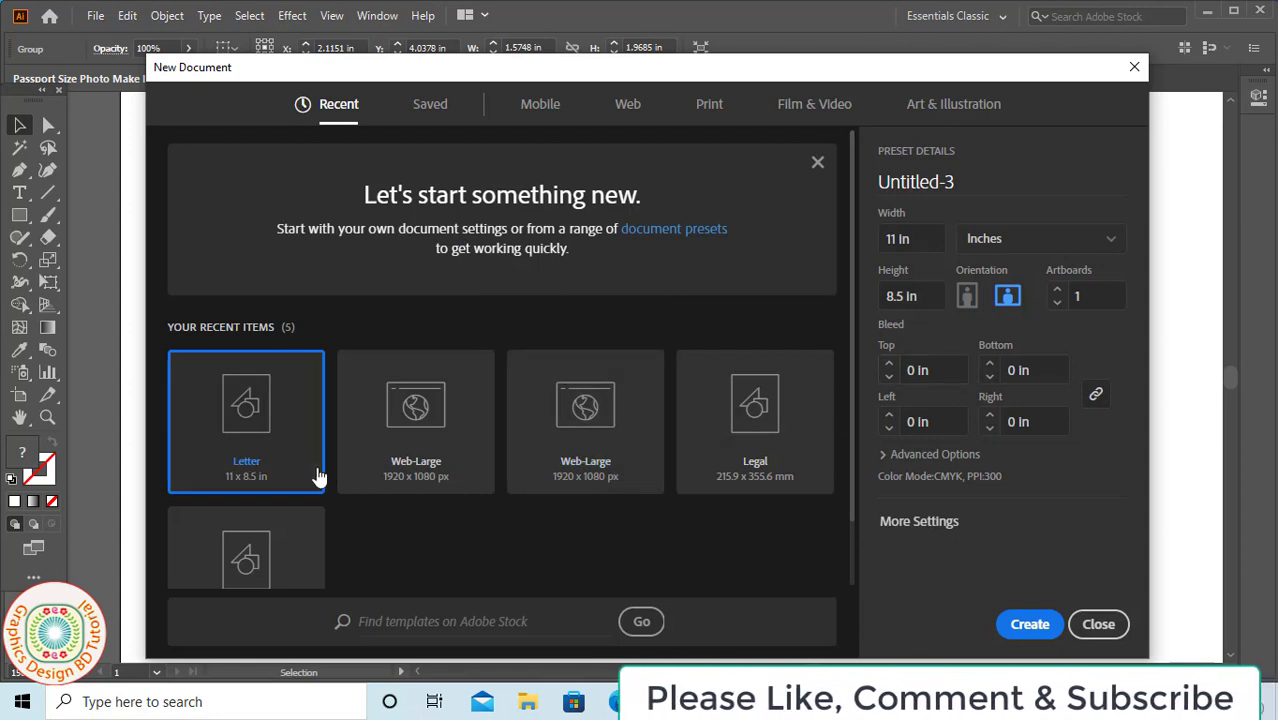
click(968, 300)
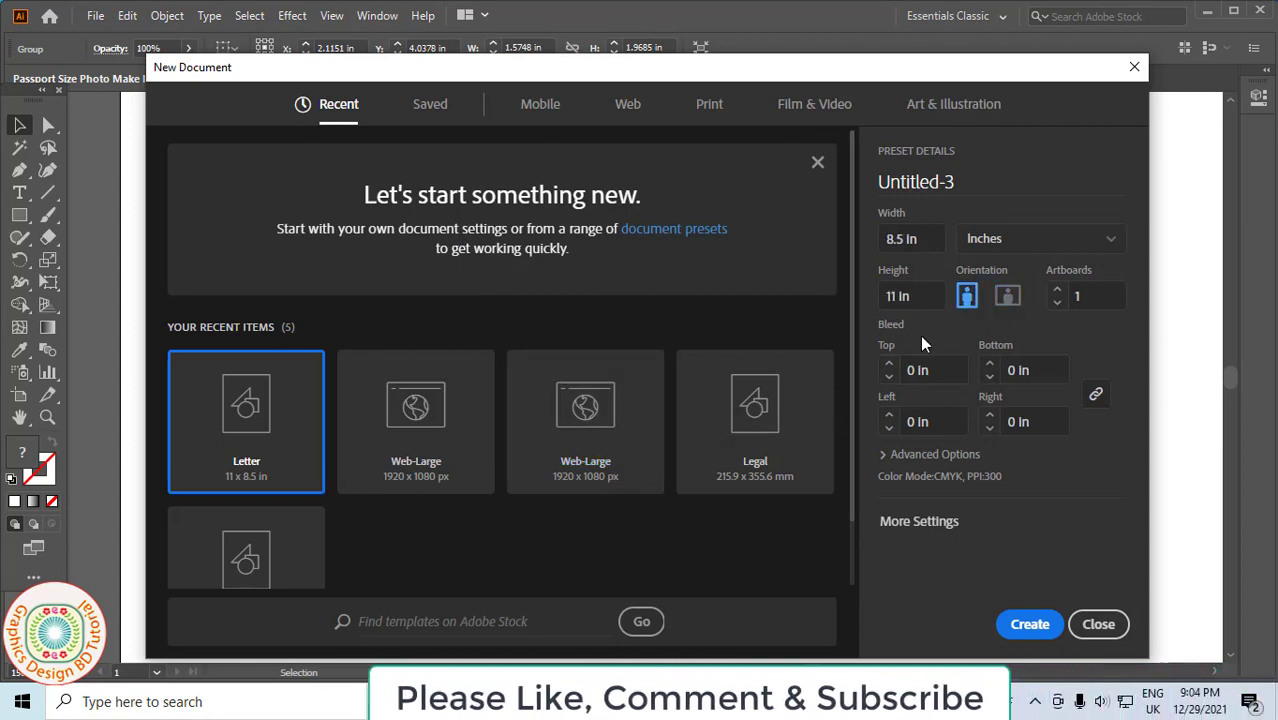
click(1029, 623)
Paste the bordered passport photo onto the new page
key(ctrl+v)
click(128, 16)
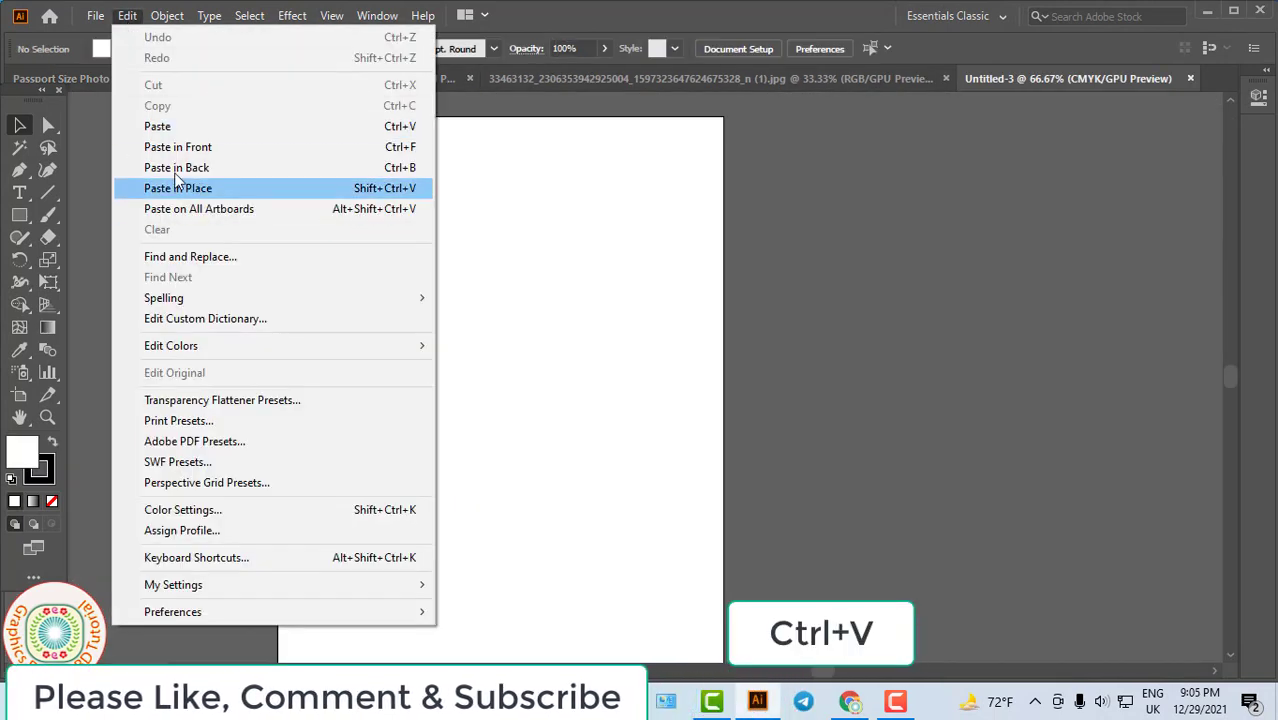
click(162, 127)
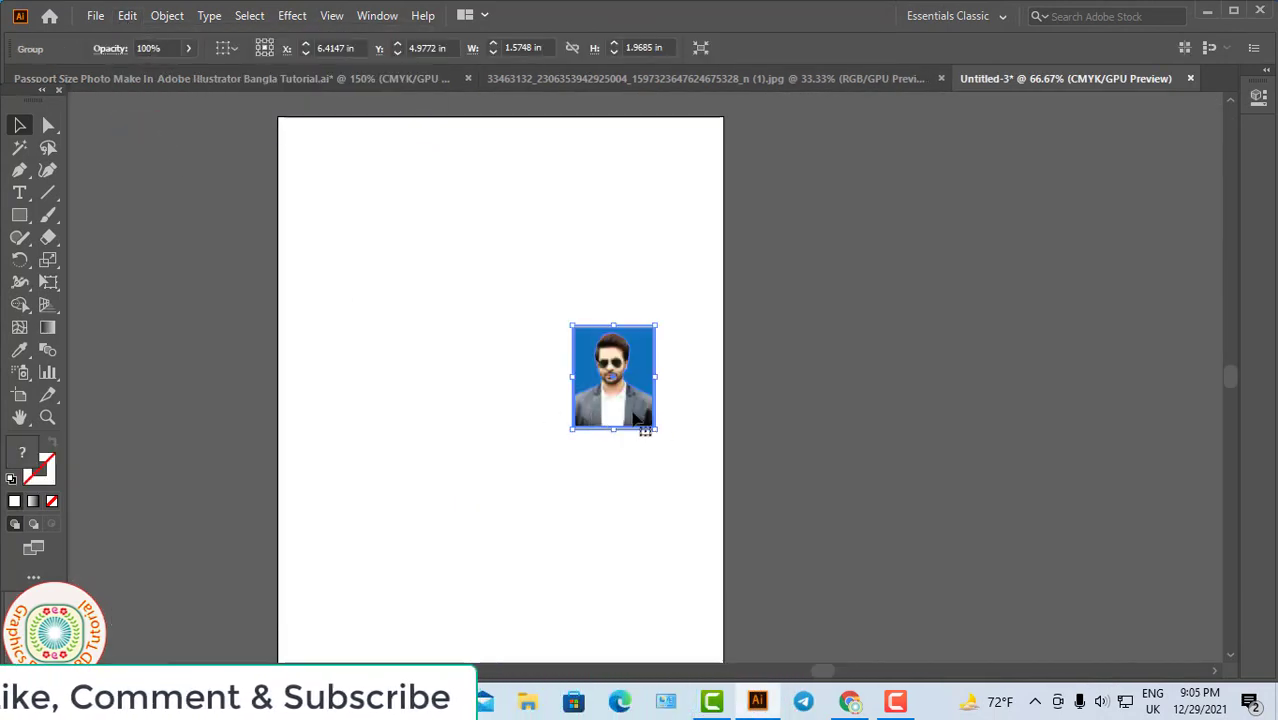
Move the photo to the top-left corner and duplicate it rightward into a row of photos
mouse_move(628, 413)
mouse_down()
mouse_move(380, 265)
mouse_move(325, 250)
mouse_move(457, 253)
mouse_up()
key(ctrl+plus)
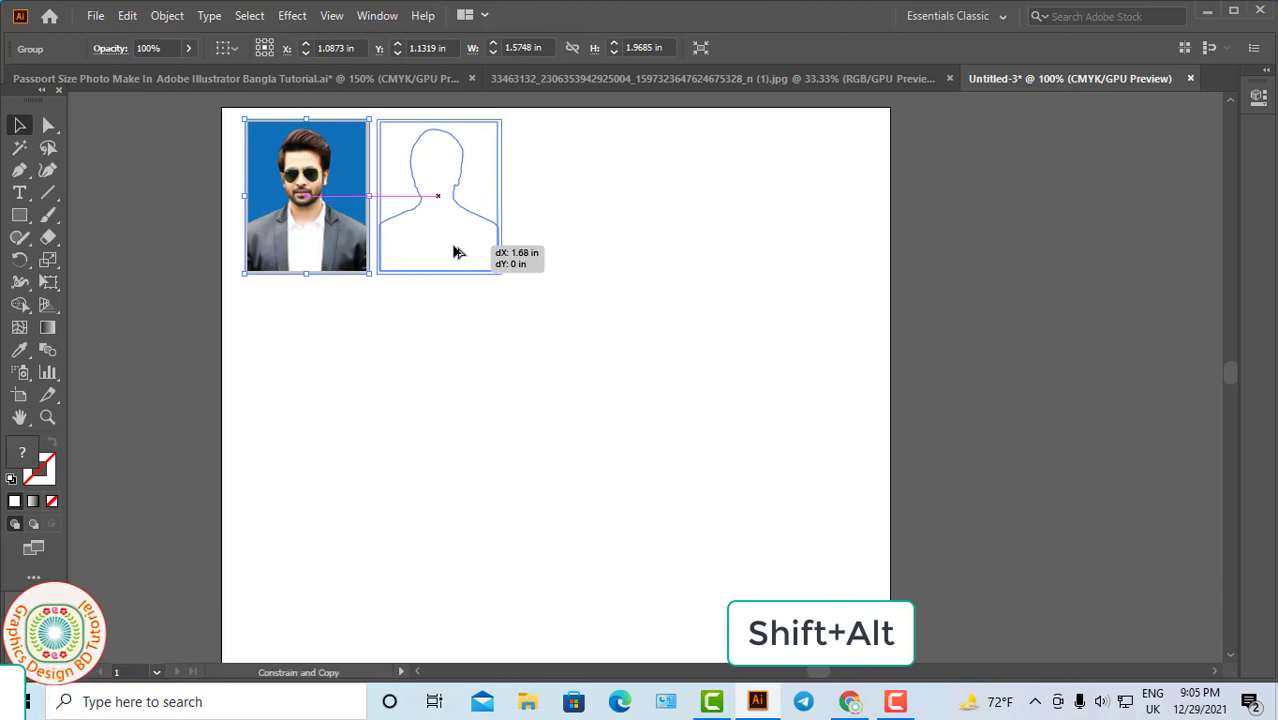
drag(455, 253, 476, 262)
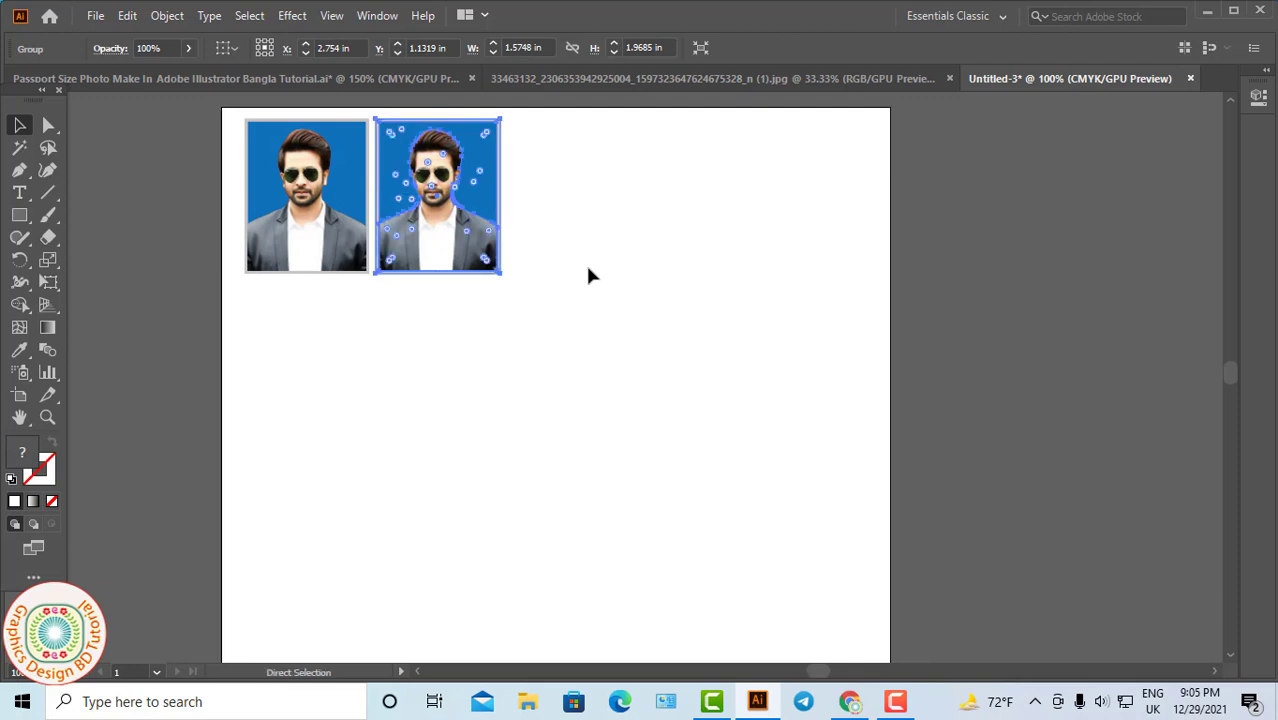
key(ctrl+d)
key(ctrl+d)
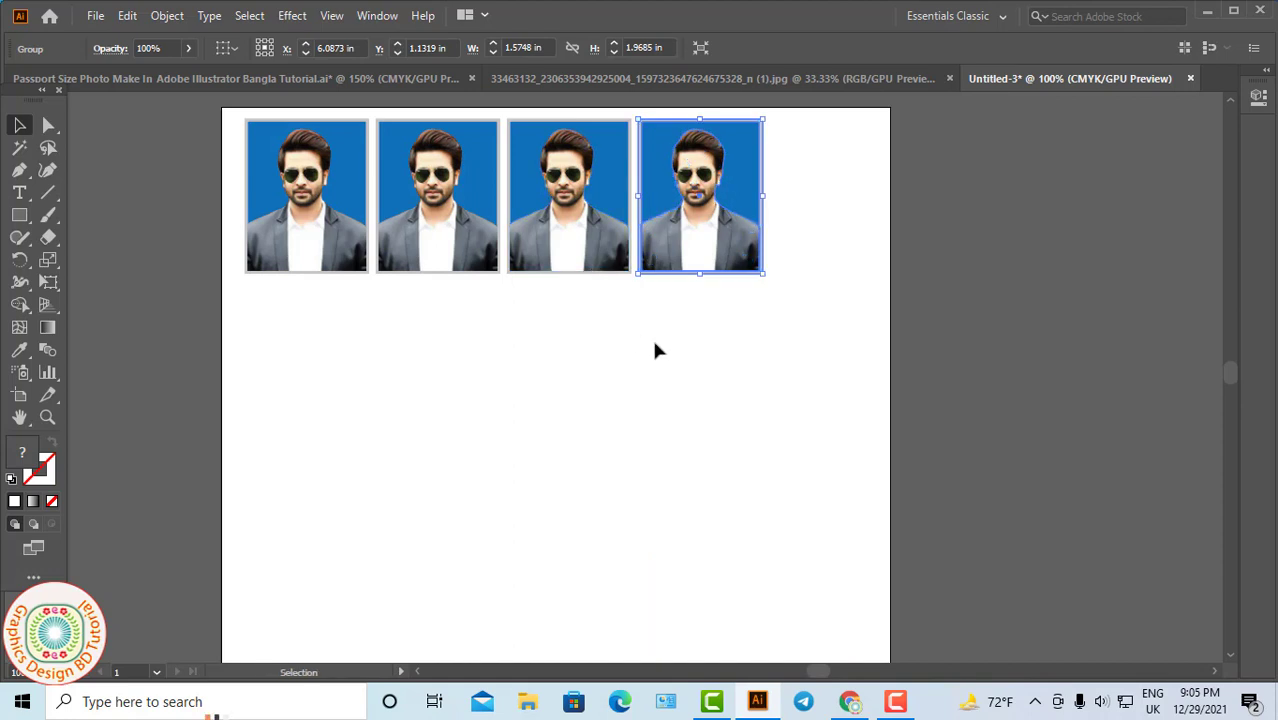
Duplicate the row of four photos directly below as a second row
click(528, 360)
key(ctrl+=)
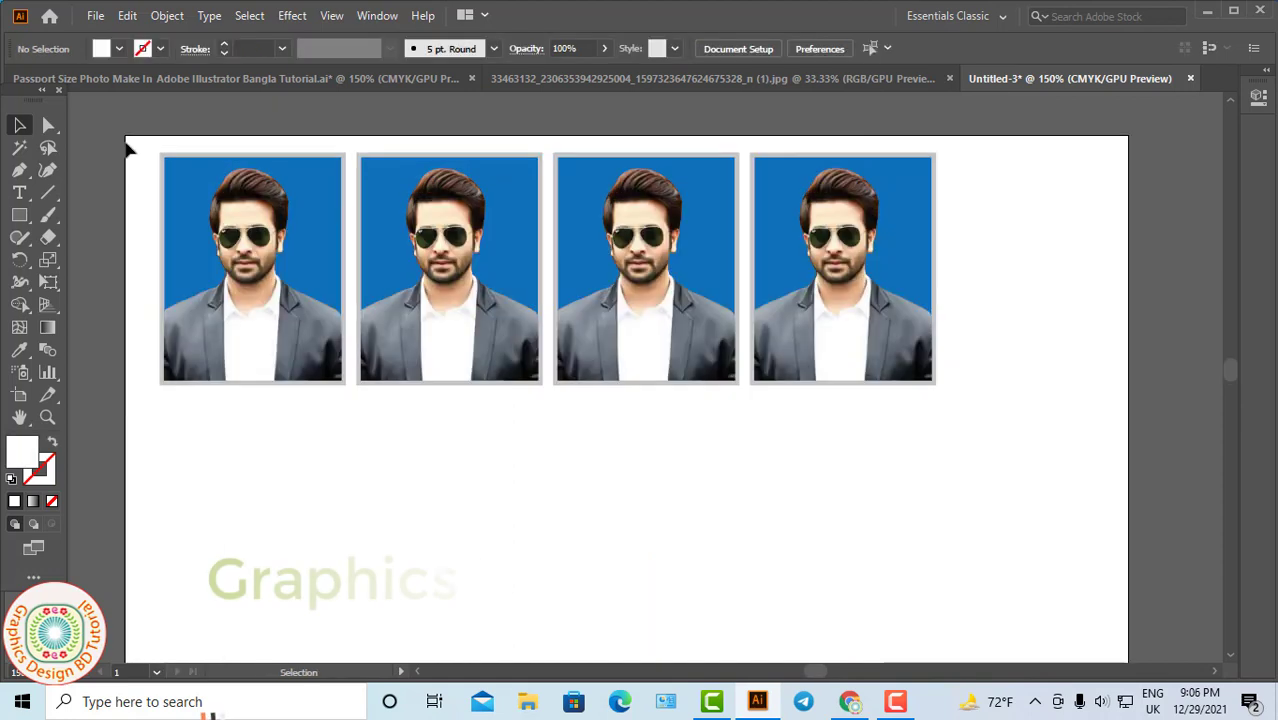
drag(992, 410, 992, 410)
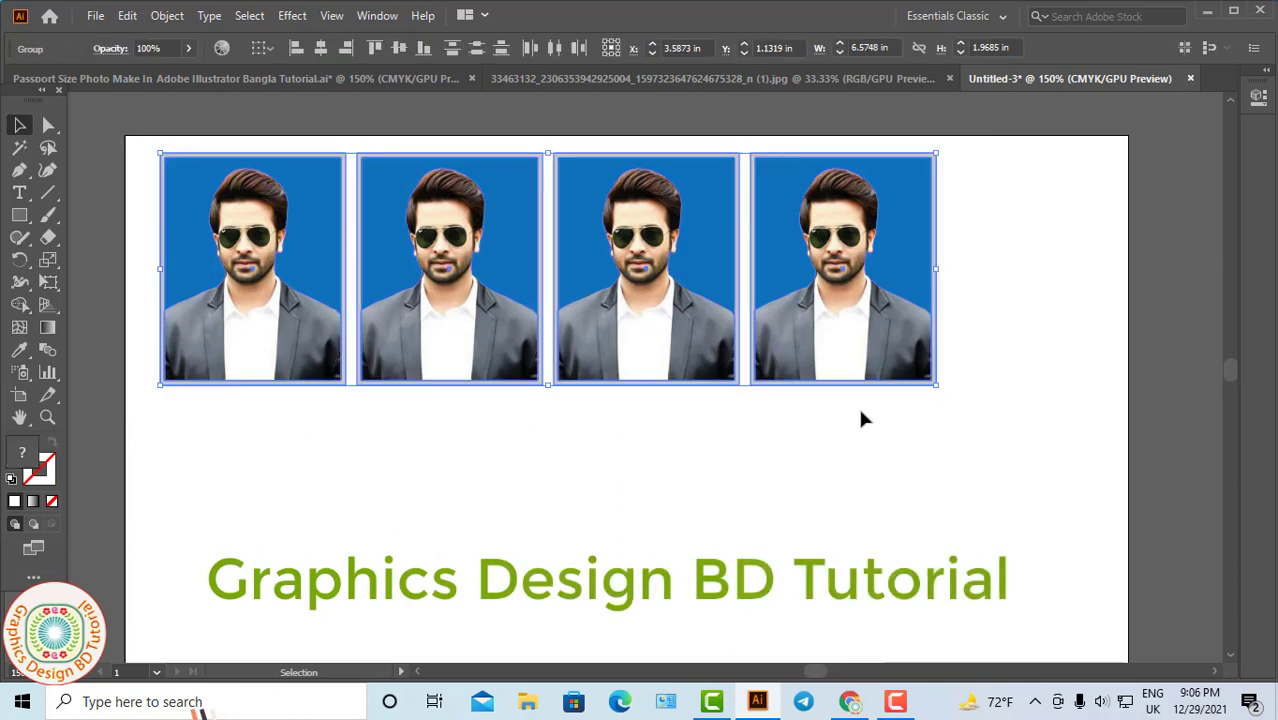
mouse_move(642, 346)
mouse_down()
mouse_move(655, 612)
mouse_move(651, 597)
mouse_up()
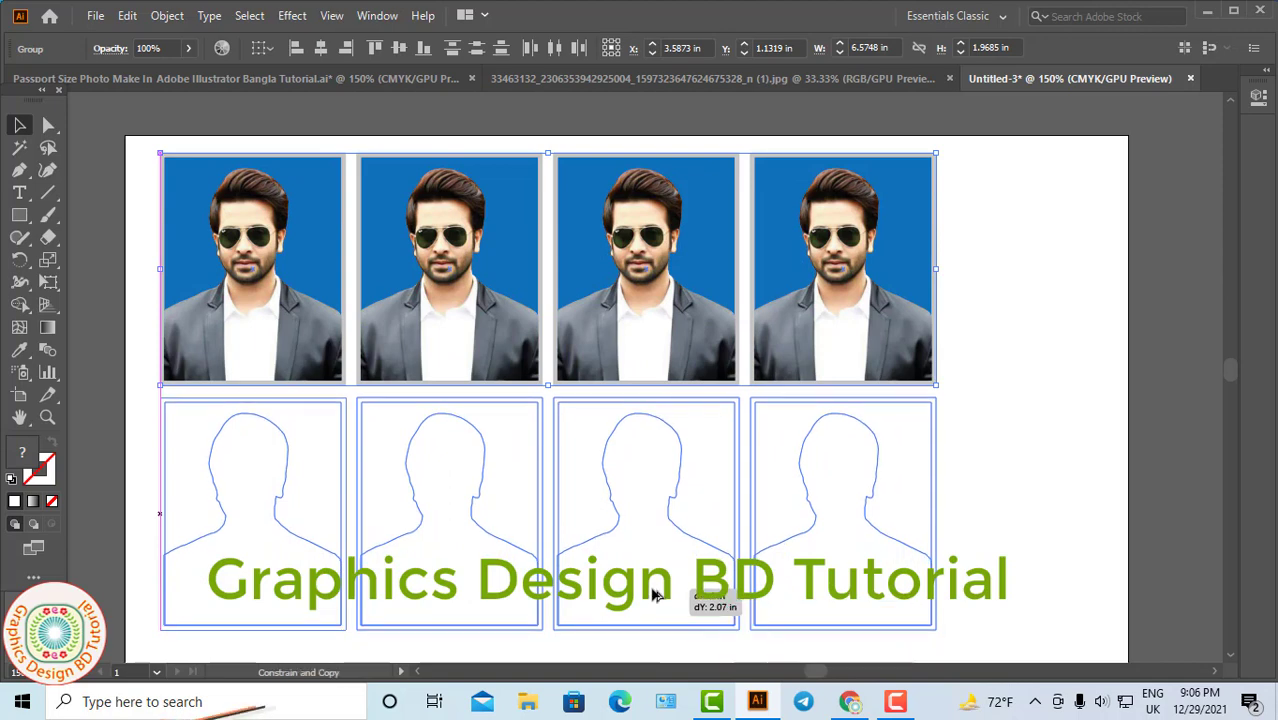
drag(651, 597, 651, 600)
Repeat the duplication for a third row and select all twelve photos
key(ctrl+minus)
drag(805, 544, 774, 496)
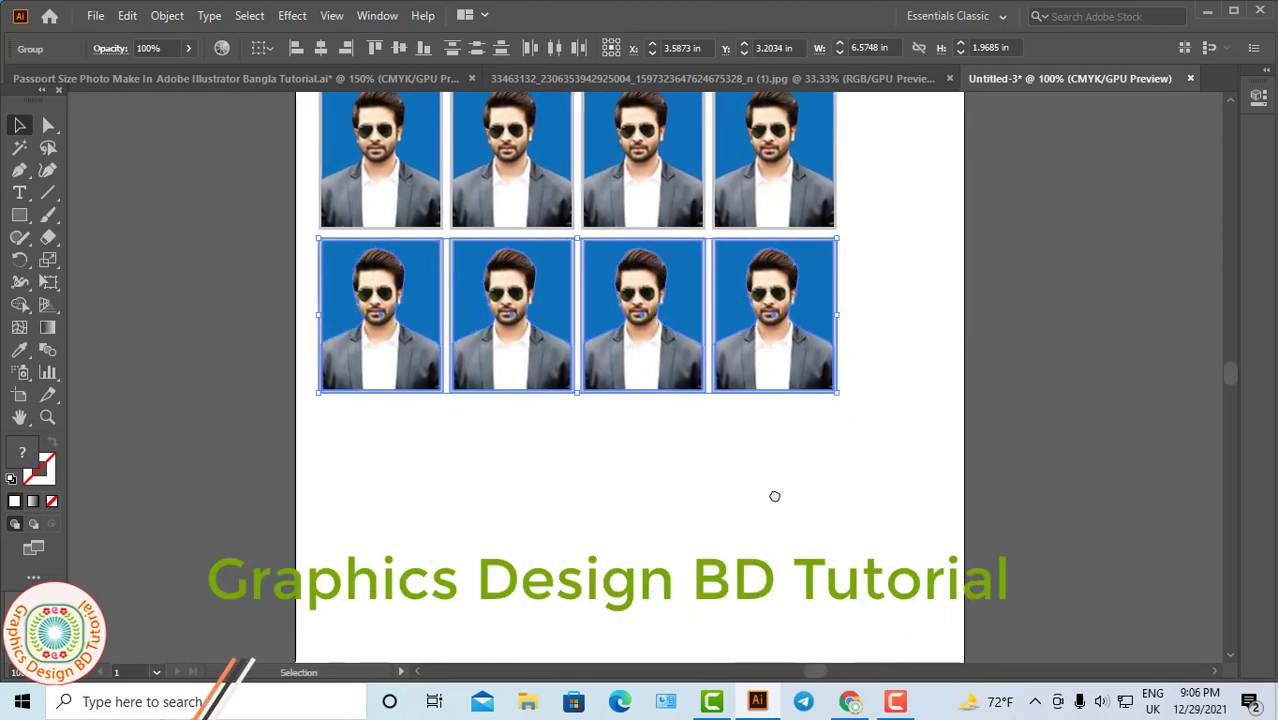
key(ctrl+d)
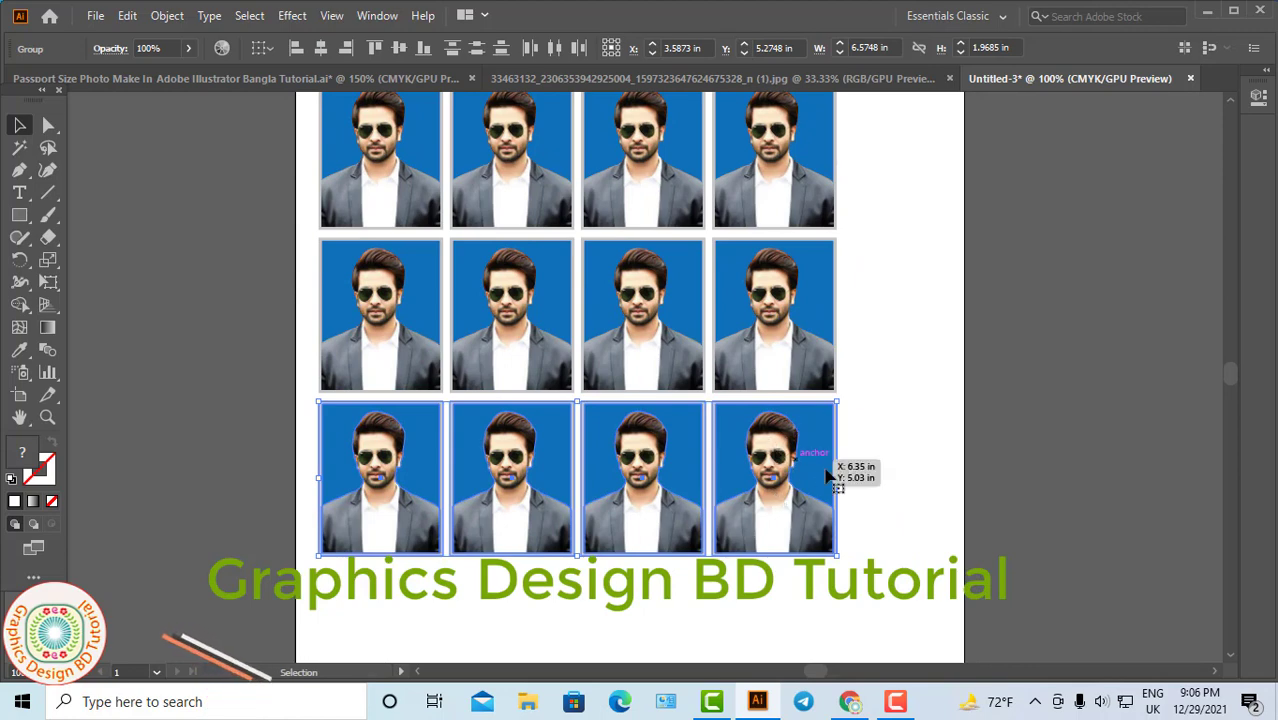
click(858, 487)
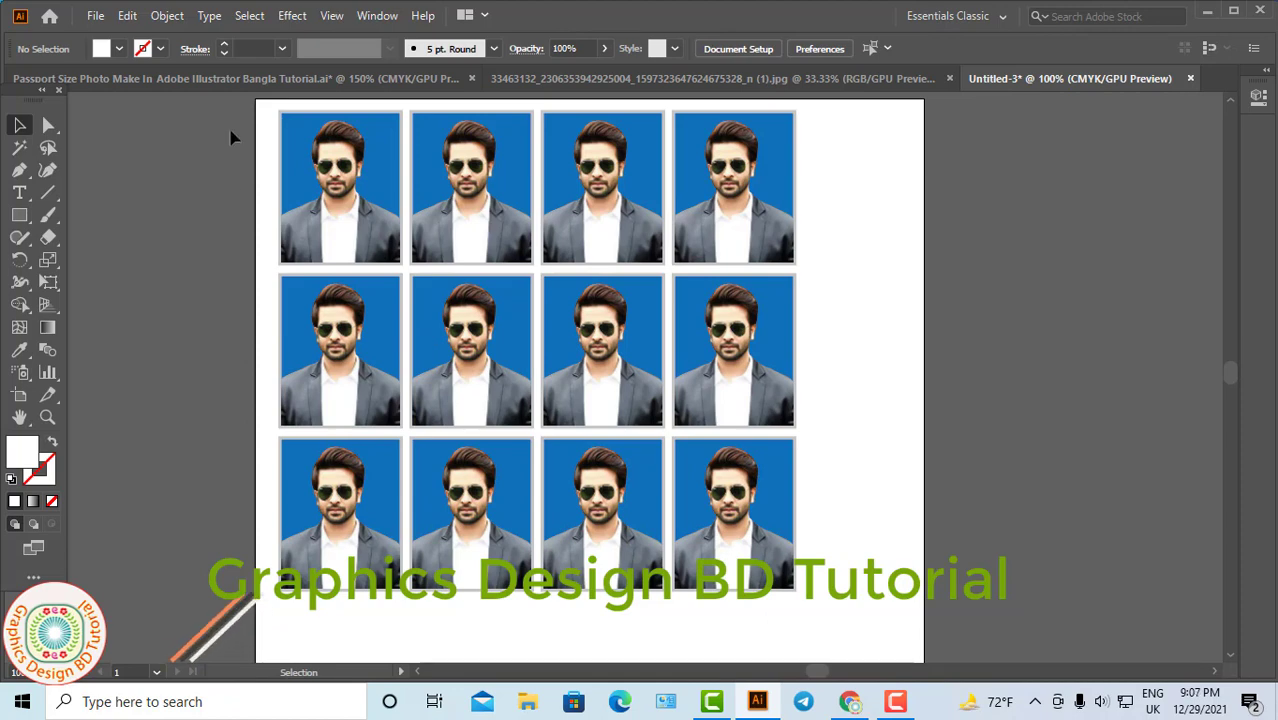
key(ctrl+a)
click(95, 15)
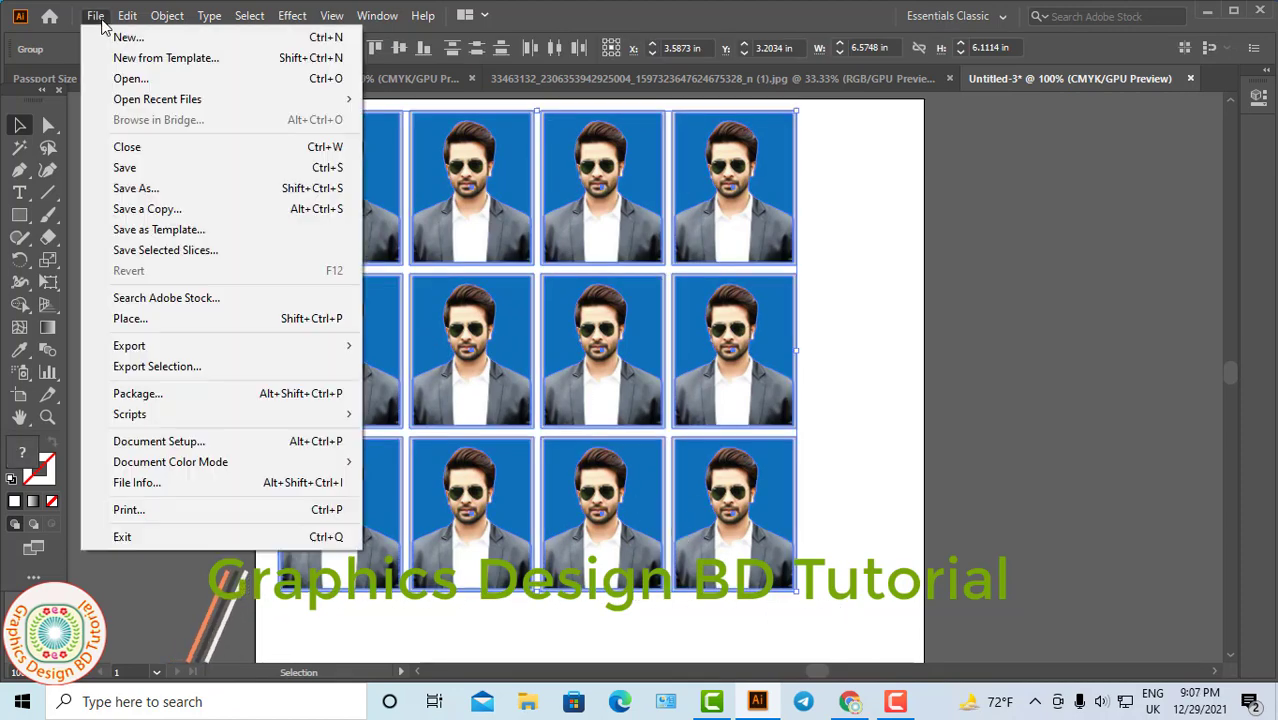
Save the sheet as 'Passport Size Photo Make In Adobe Illustrator Bangla Tutorial' (.AI) with default options
click(130, 188)
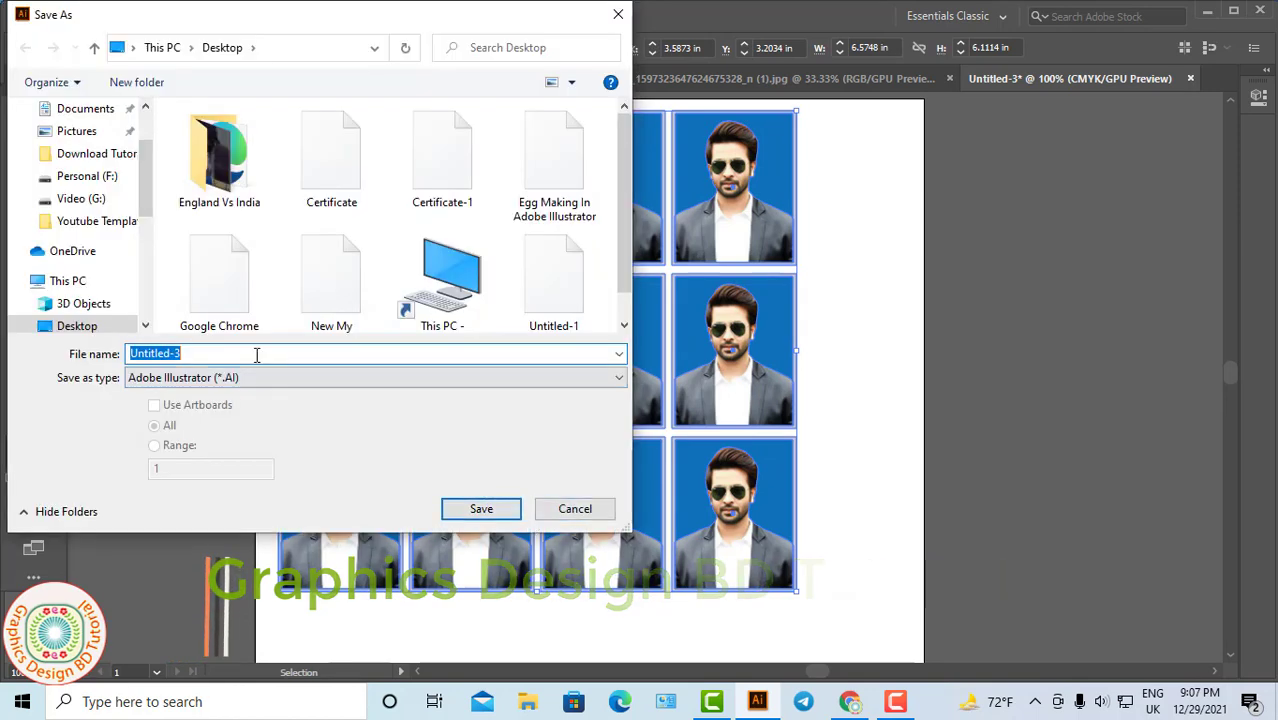
text(Passport Size Photo Make In Adobe Illustrator Bangla Tutorial)
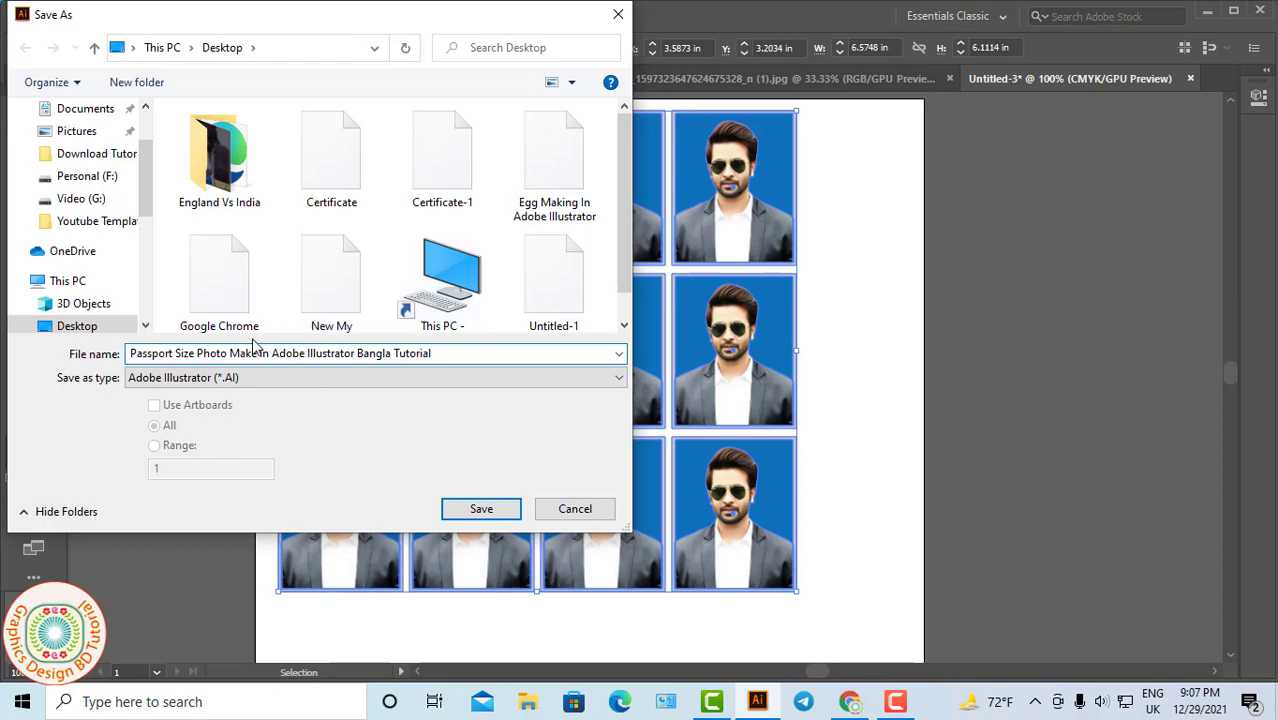
click(490, 512)
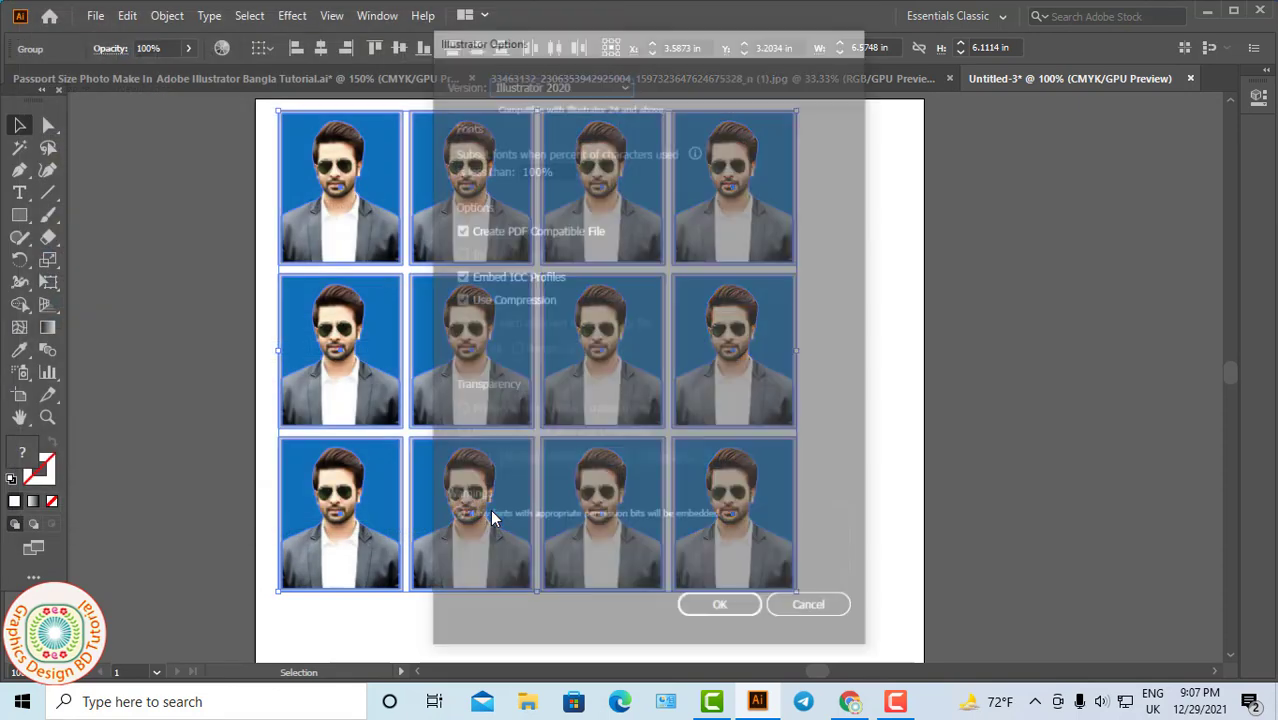
click(747, 612)
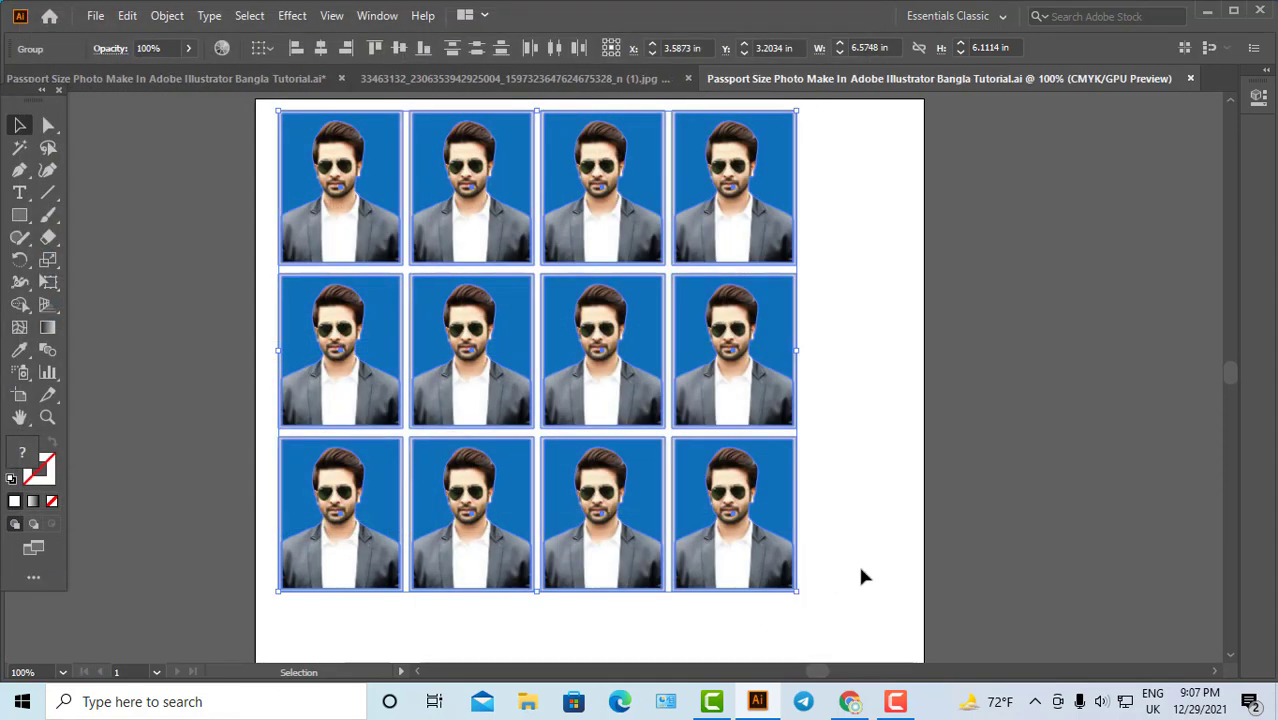